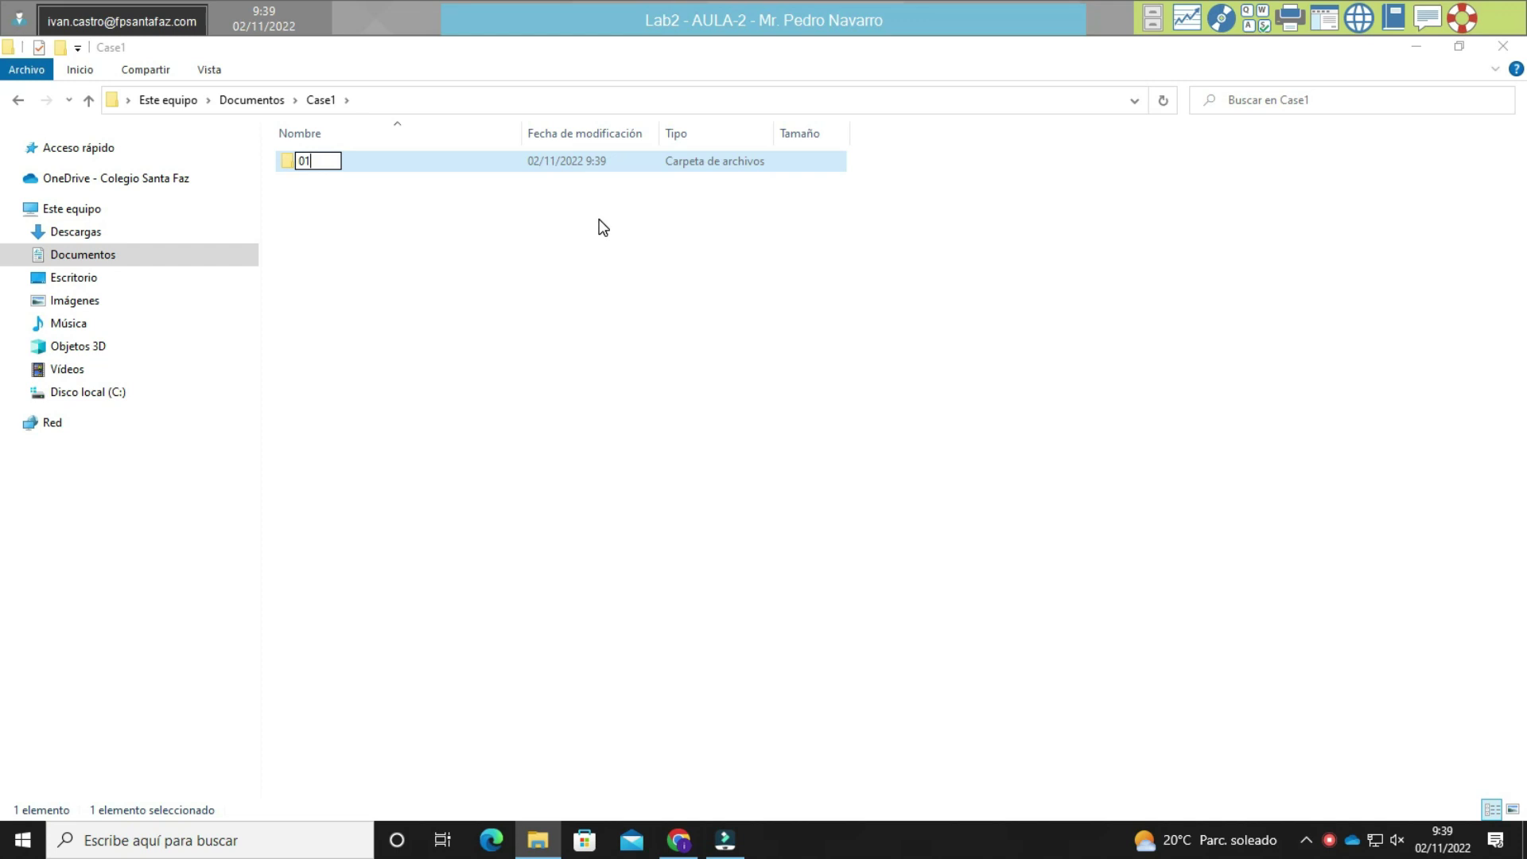
Name the new folder in Case1 01_Pictures and create another folder beside it named 02_Data base.
{"action": "type", "text": "Pictures"}
{"action": "key", "text": "Return"}
{"action": "key", "text": "ctrl+shift+n"}
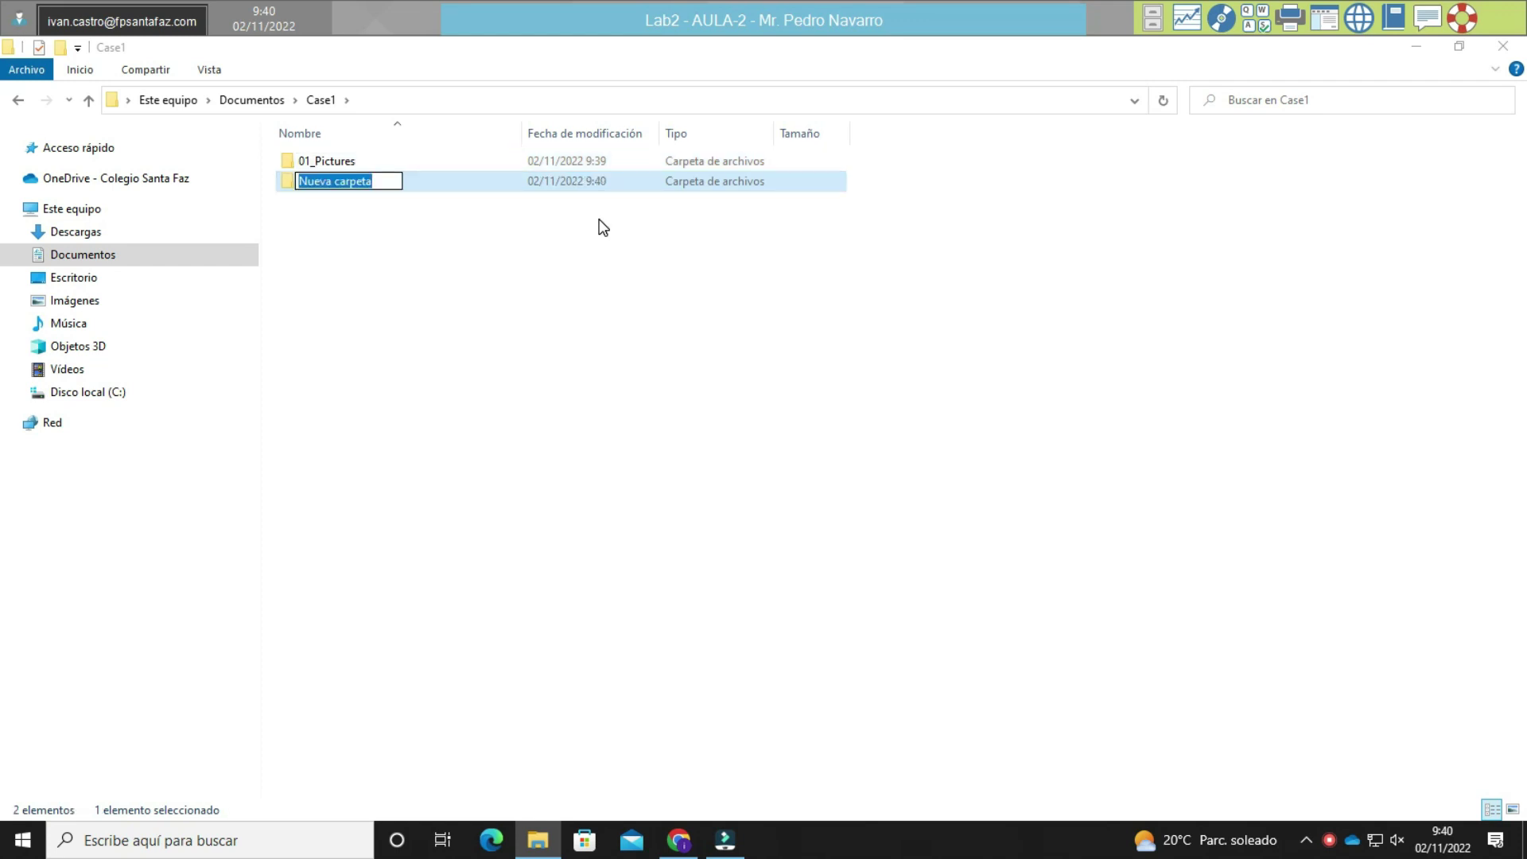
{"action": "type", "text": "02"}
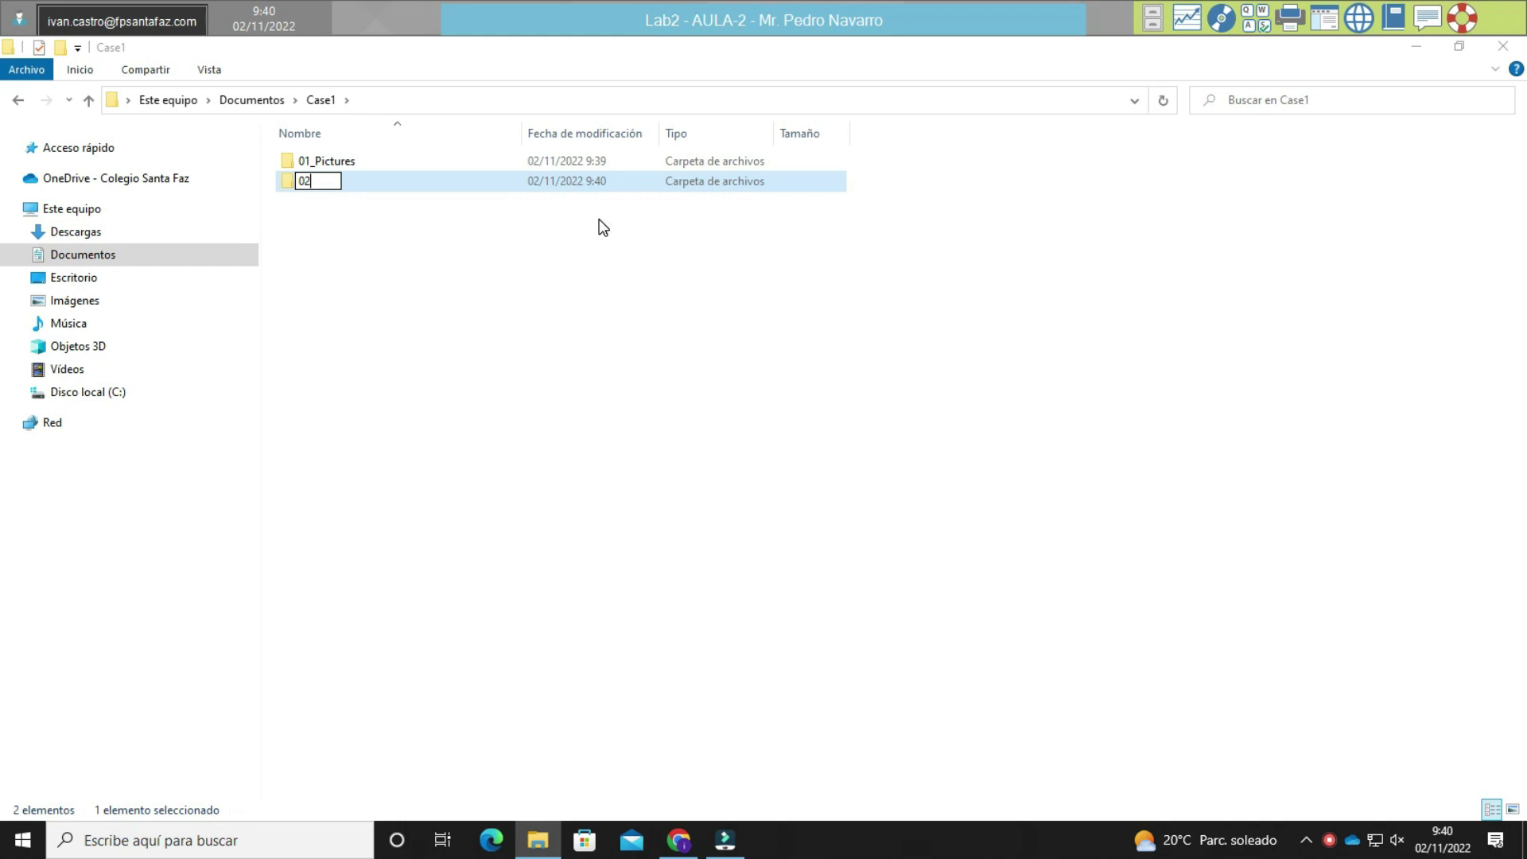
{"action": "type", "text": "_Data base"}
{"action": "key", "text": "Return"}
Create a third folder in Case1 named 03_Text, consulting the task list in Microsoft Teams before naming it.
{"action": "key", "text": "ctrl+shift+n"}
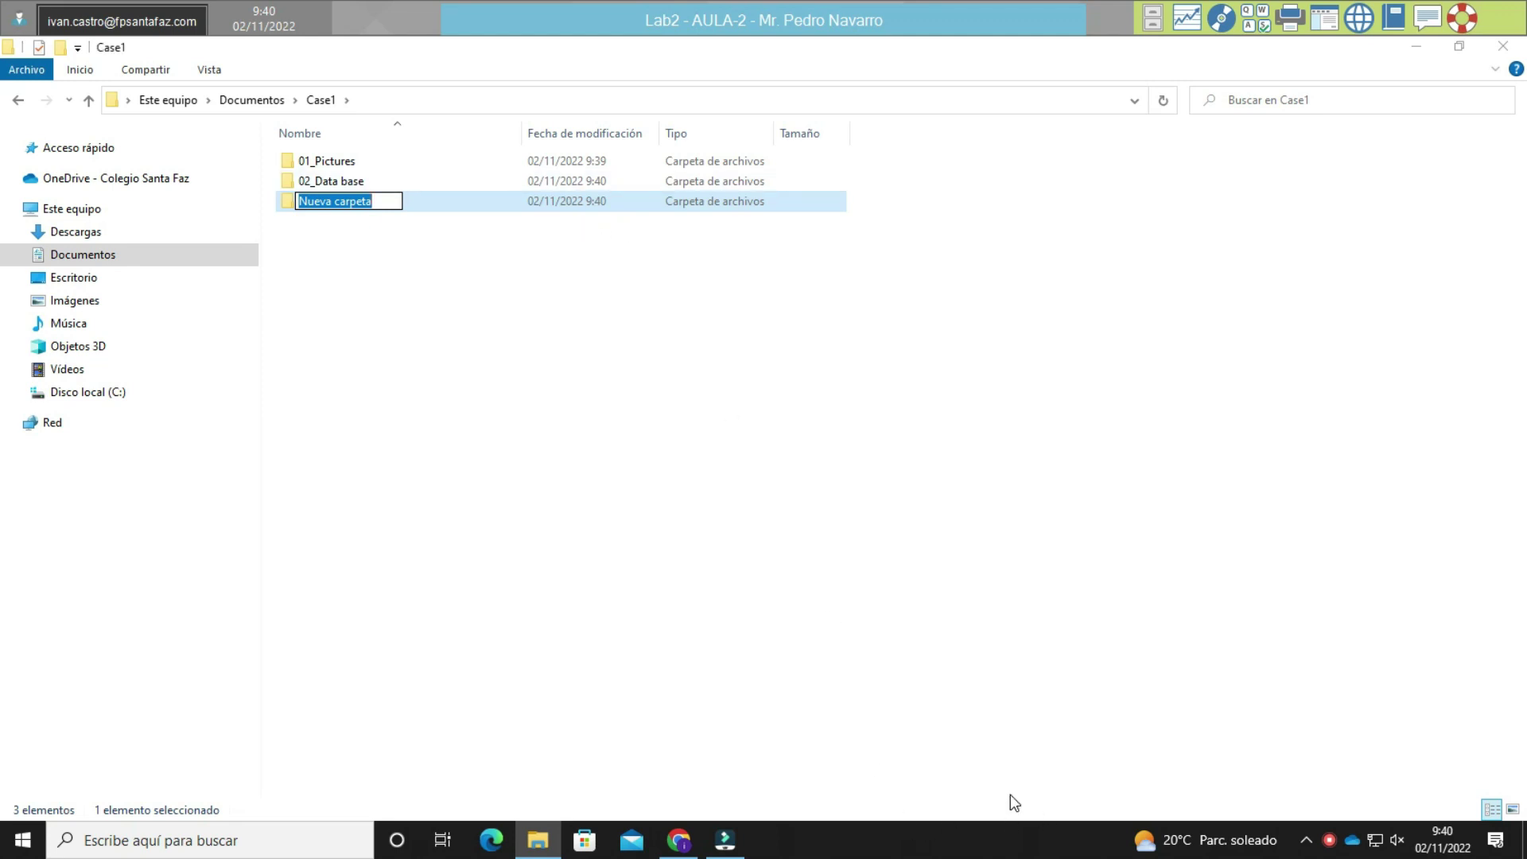
{"action": "key", "text": "alt+Tab"}
{"action": "key", "text": "Tab"}
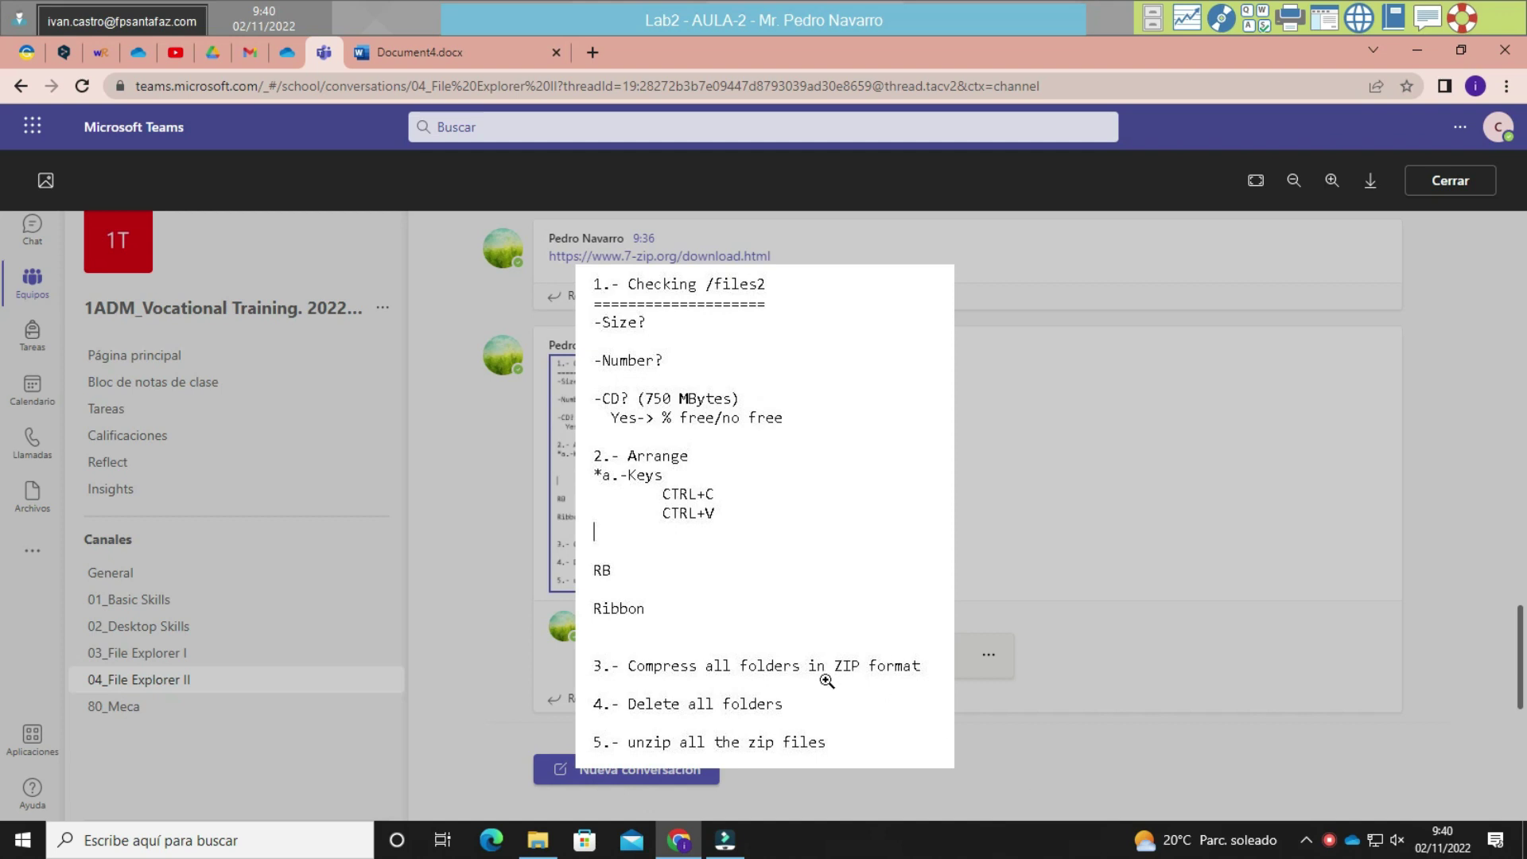
{"action": "key", "text": "alt+Tab"}
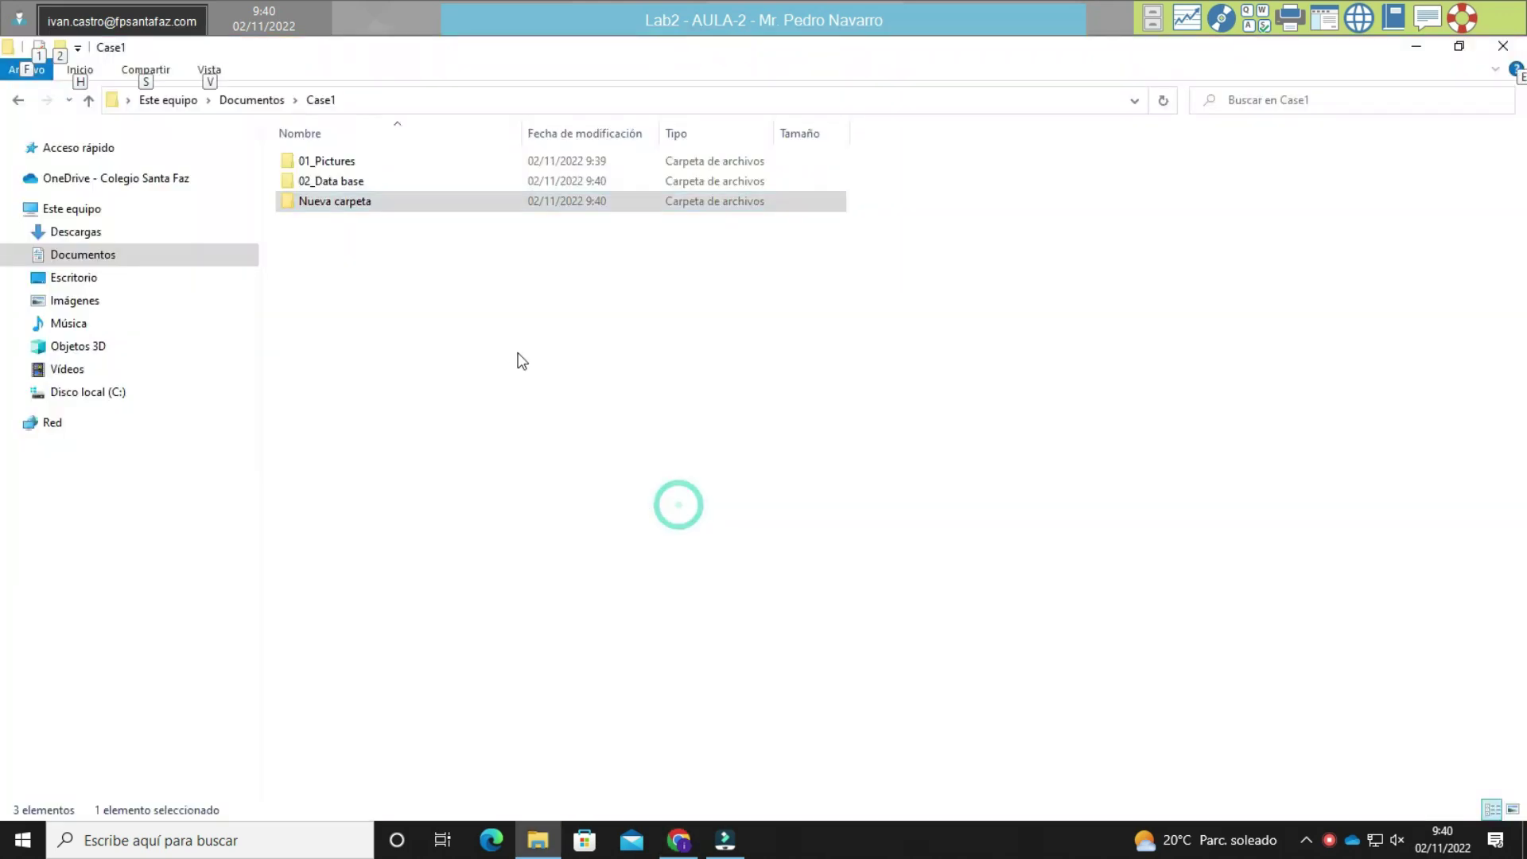
{"action": "left_click", "coordinate": [385, 216]}
{"action": "key", "text": "Up"}
{"action": "key", "text": "Down"}
{"action": "key", "text": "F2"}
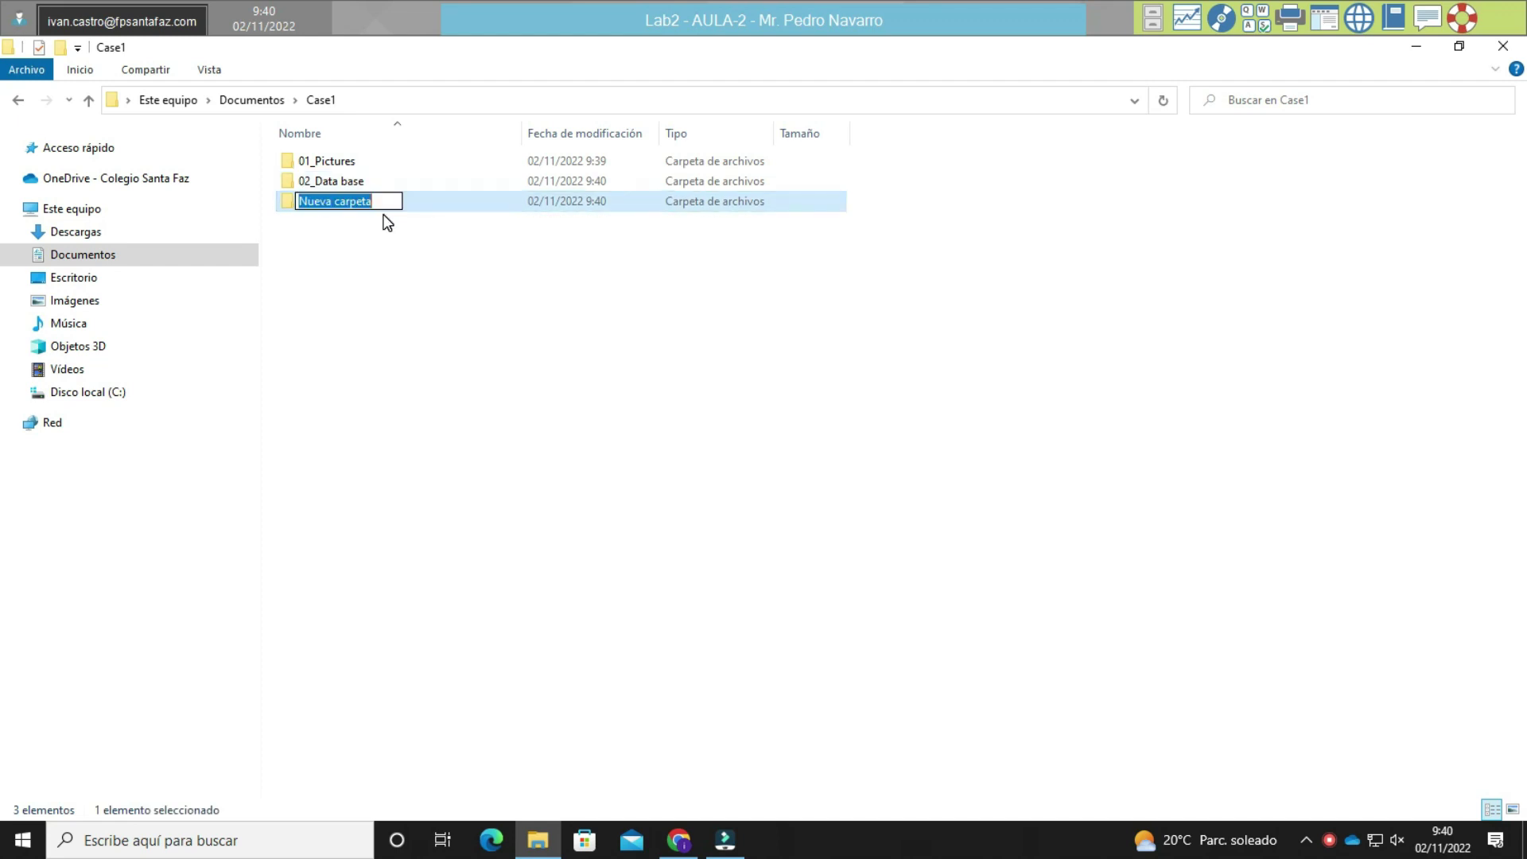
{"action": "type", "text": "03"}
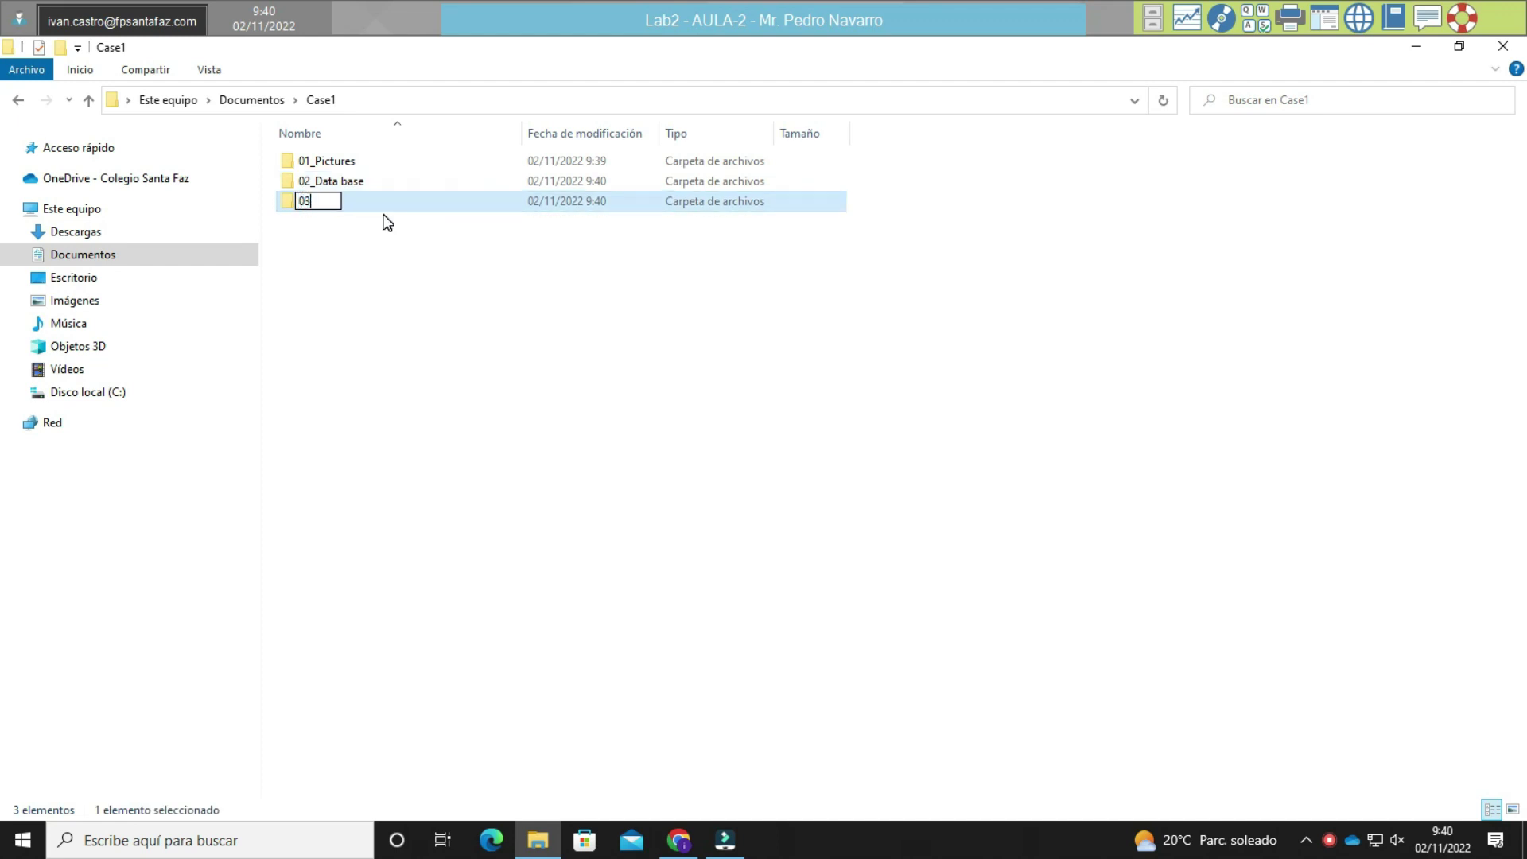
{"action": "type", "text": "_Text"}
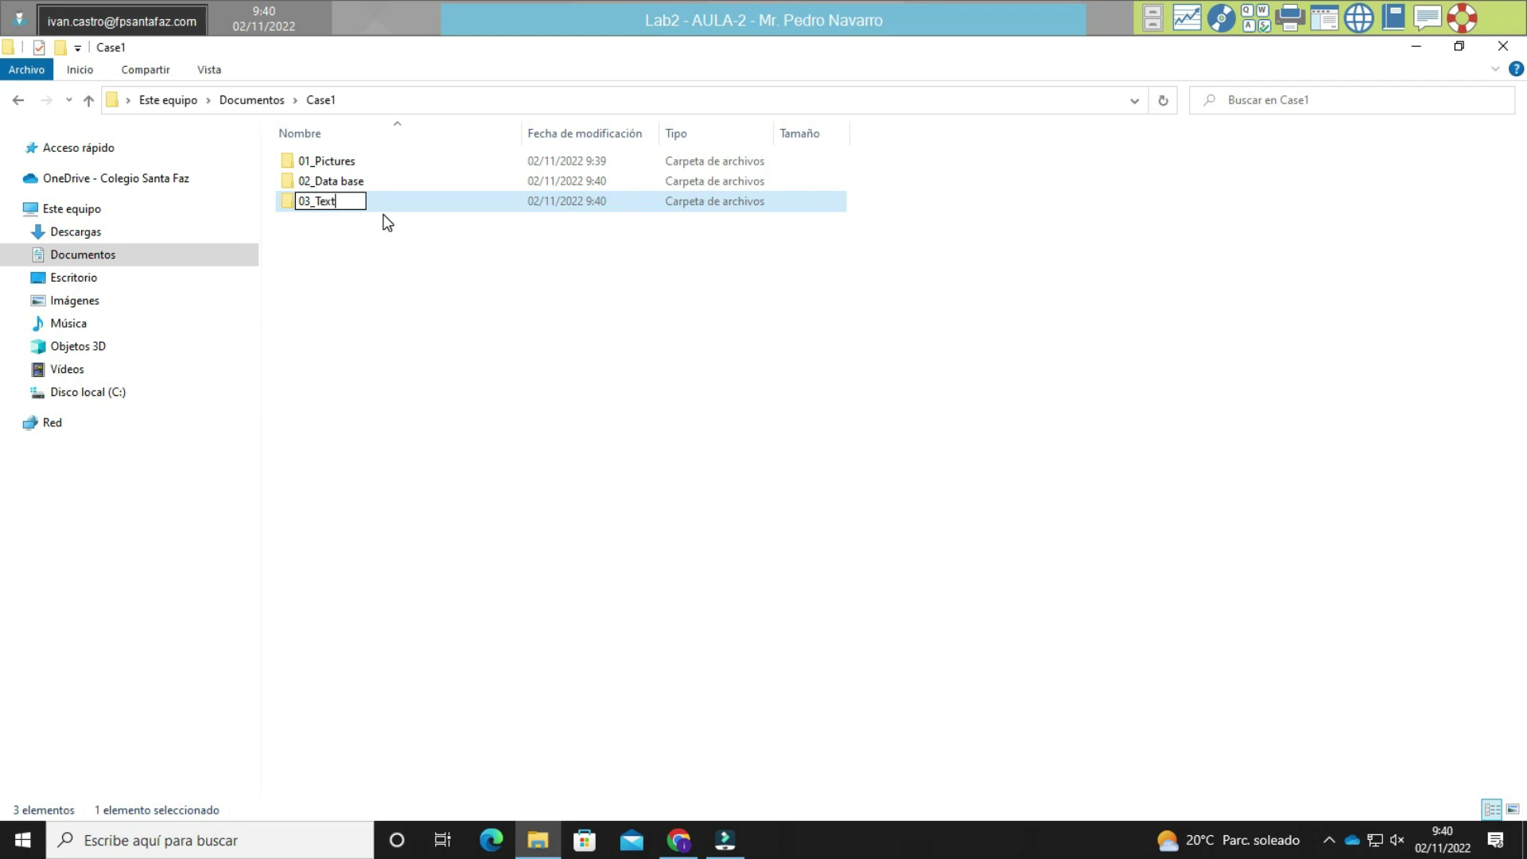
{"action": "key", "text": "Return"}
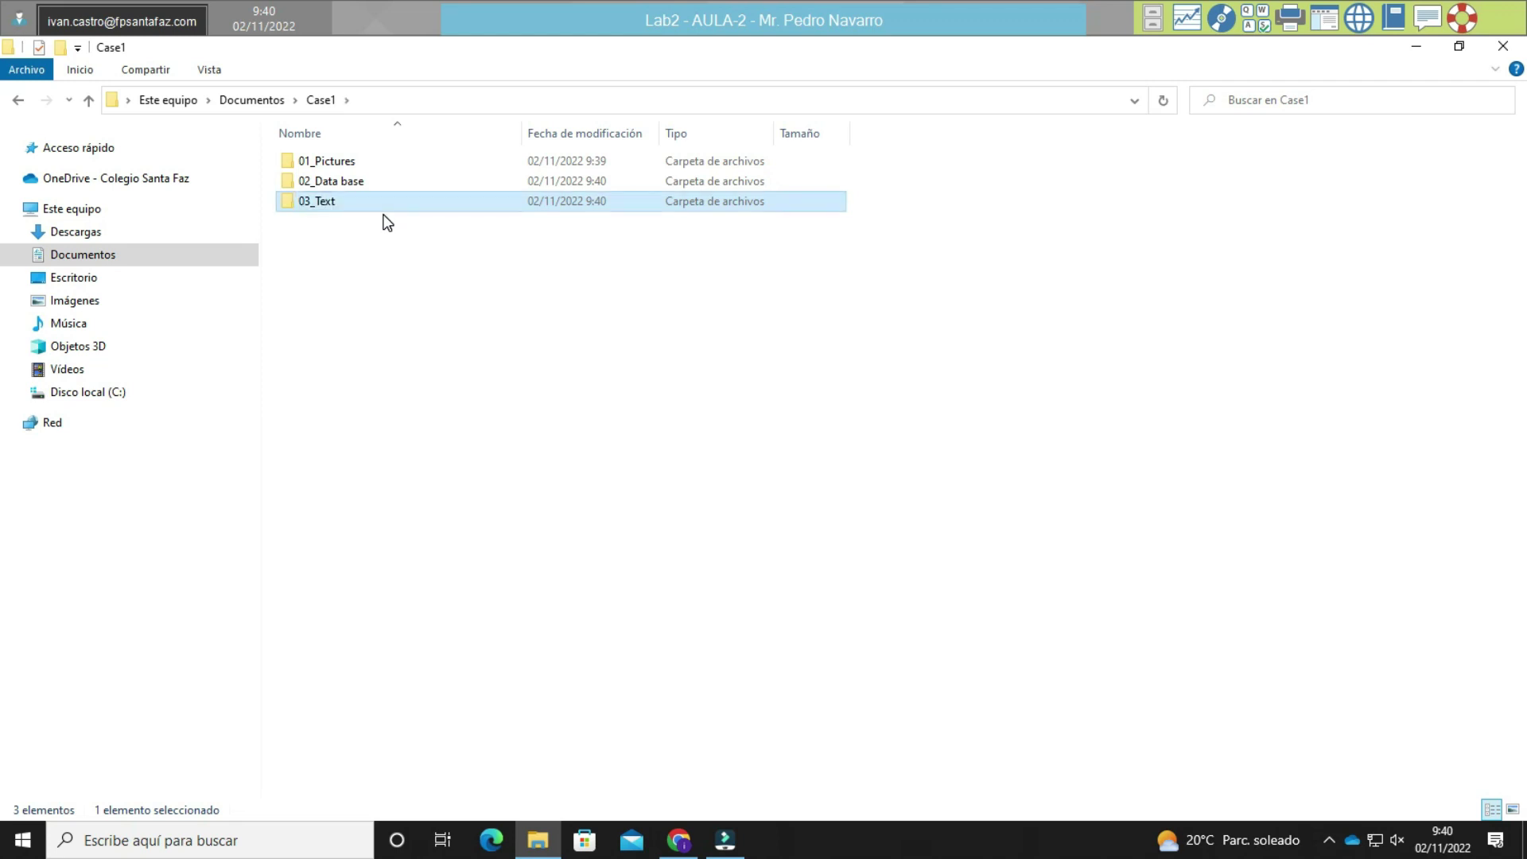
Create two more folders in Case1 named 04_Executable and 05_System.
{"action": "key", "text": "ctrl+shift+n"}
{"action": "type", "text": "04_"}
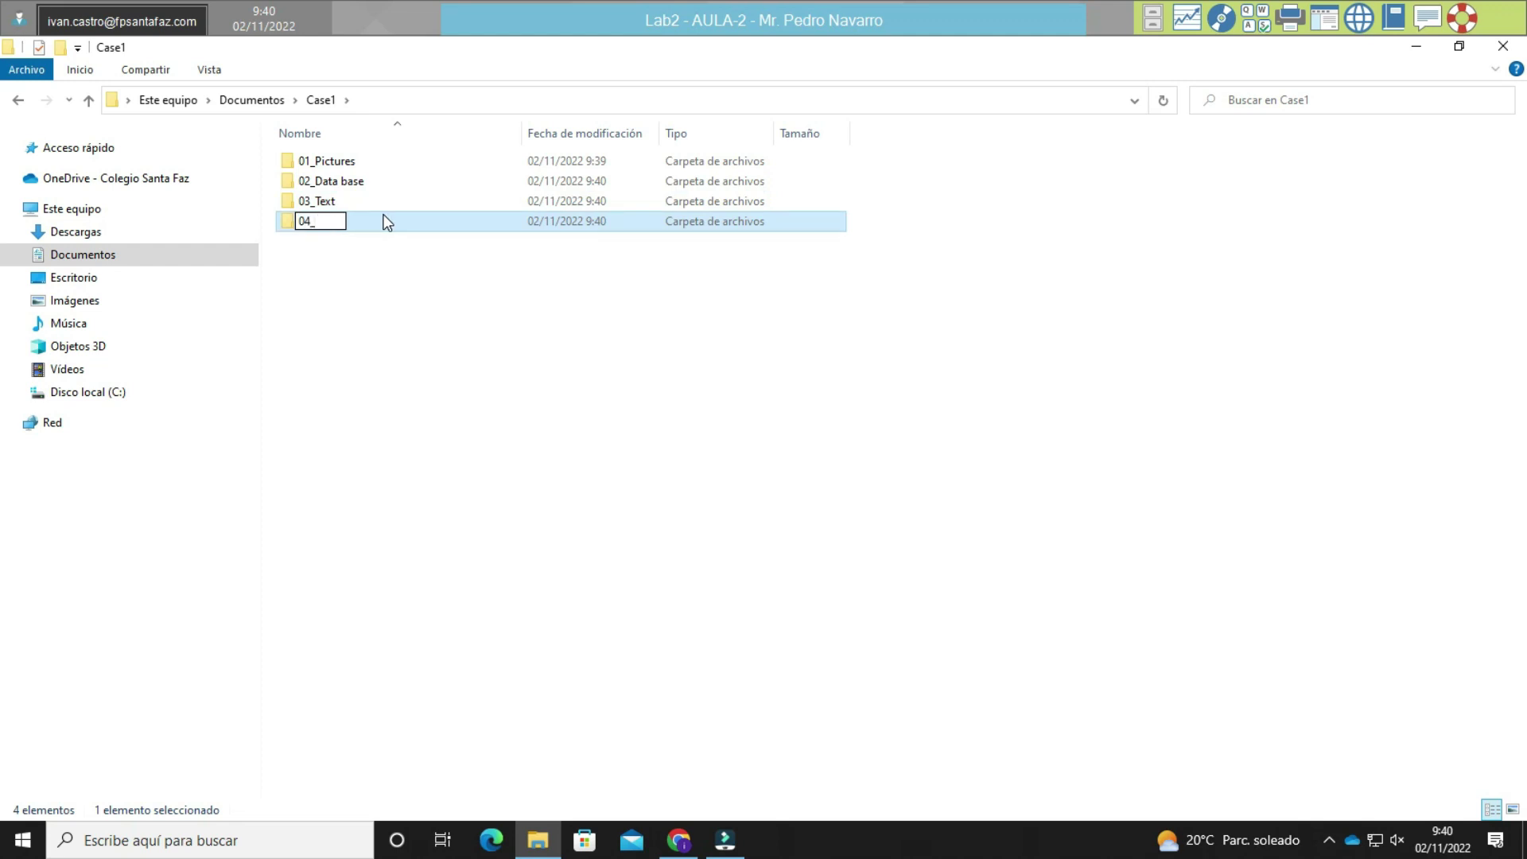
{"action": "type", "text": "Executable"}
{"action": "key", "text": "Return"}
{"action": "key", "text": "ctrl+shift+n"}
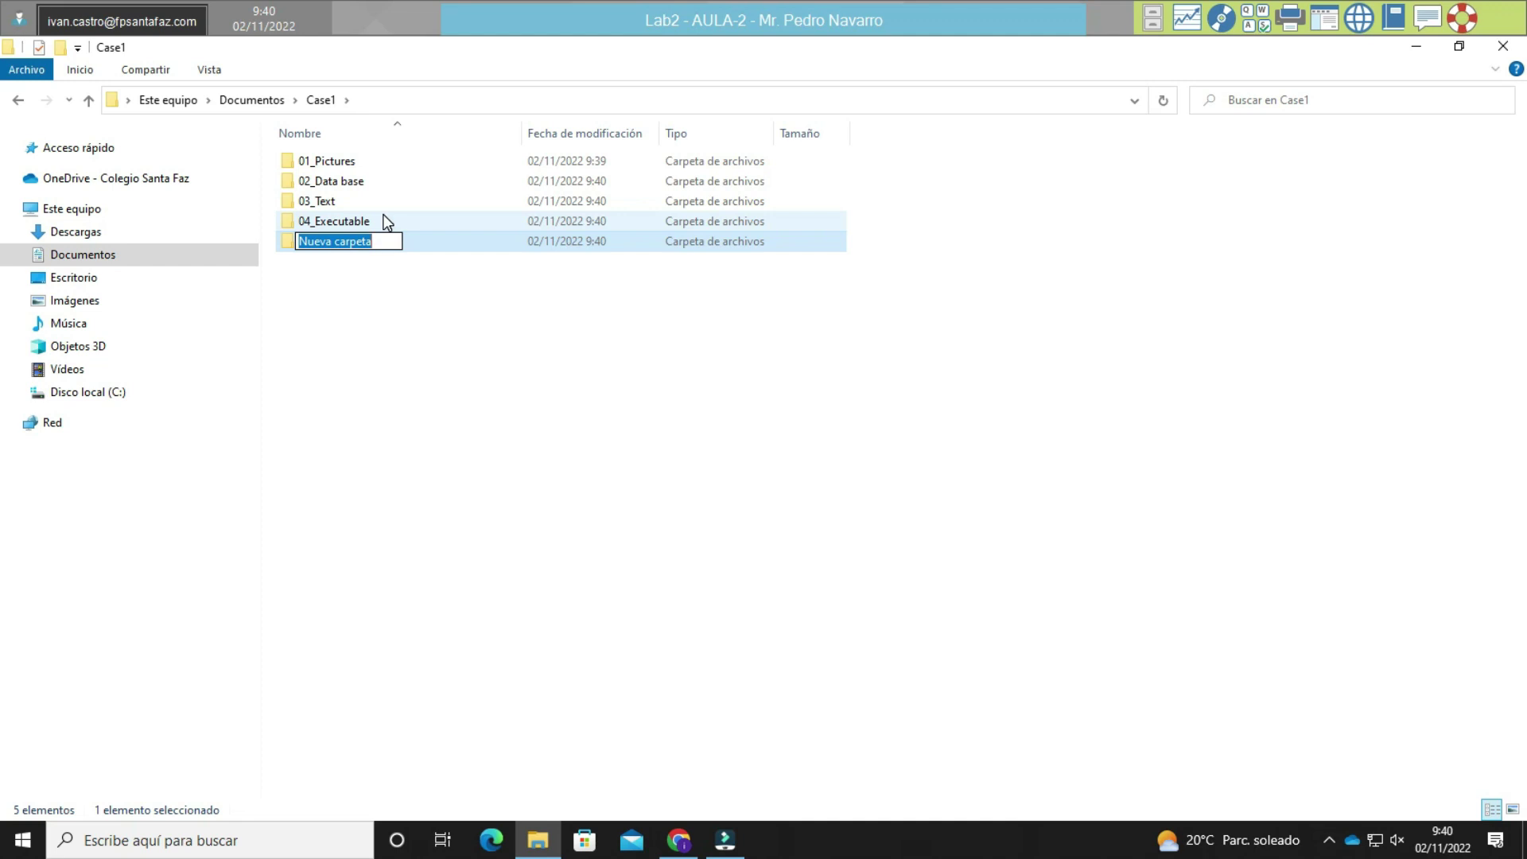
{"action": "type", "text": "05_System"}
{"action": "key", "text": "Return"}
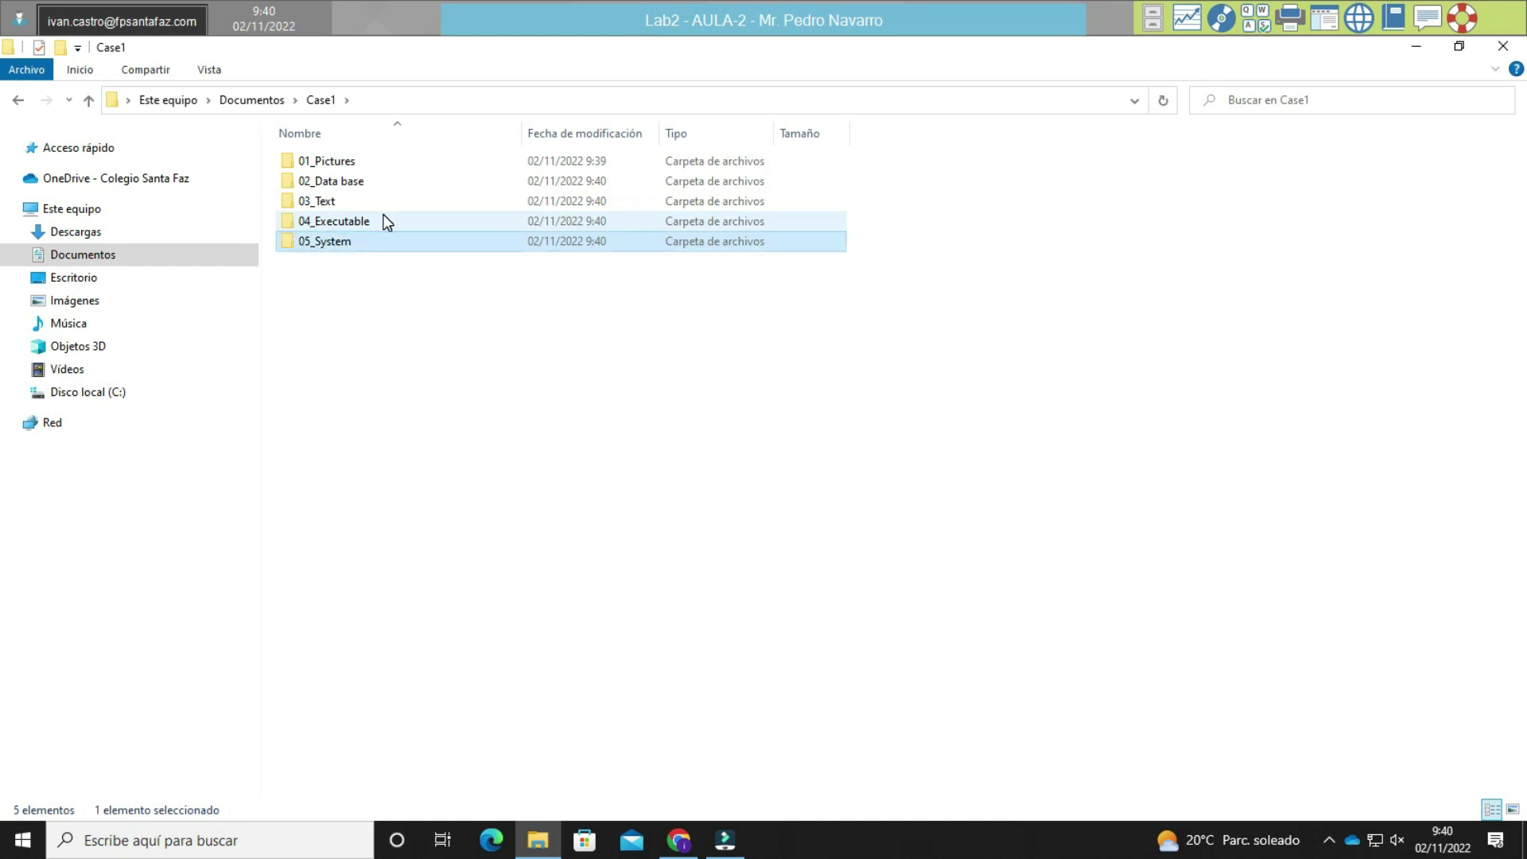
Leave Case1 and open the Files2 folder in Documents.
{"action": "key", "text": "Tab"}
{"action": "key", "text": "alt+Down"}
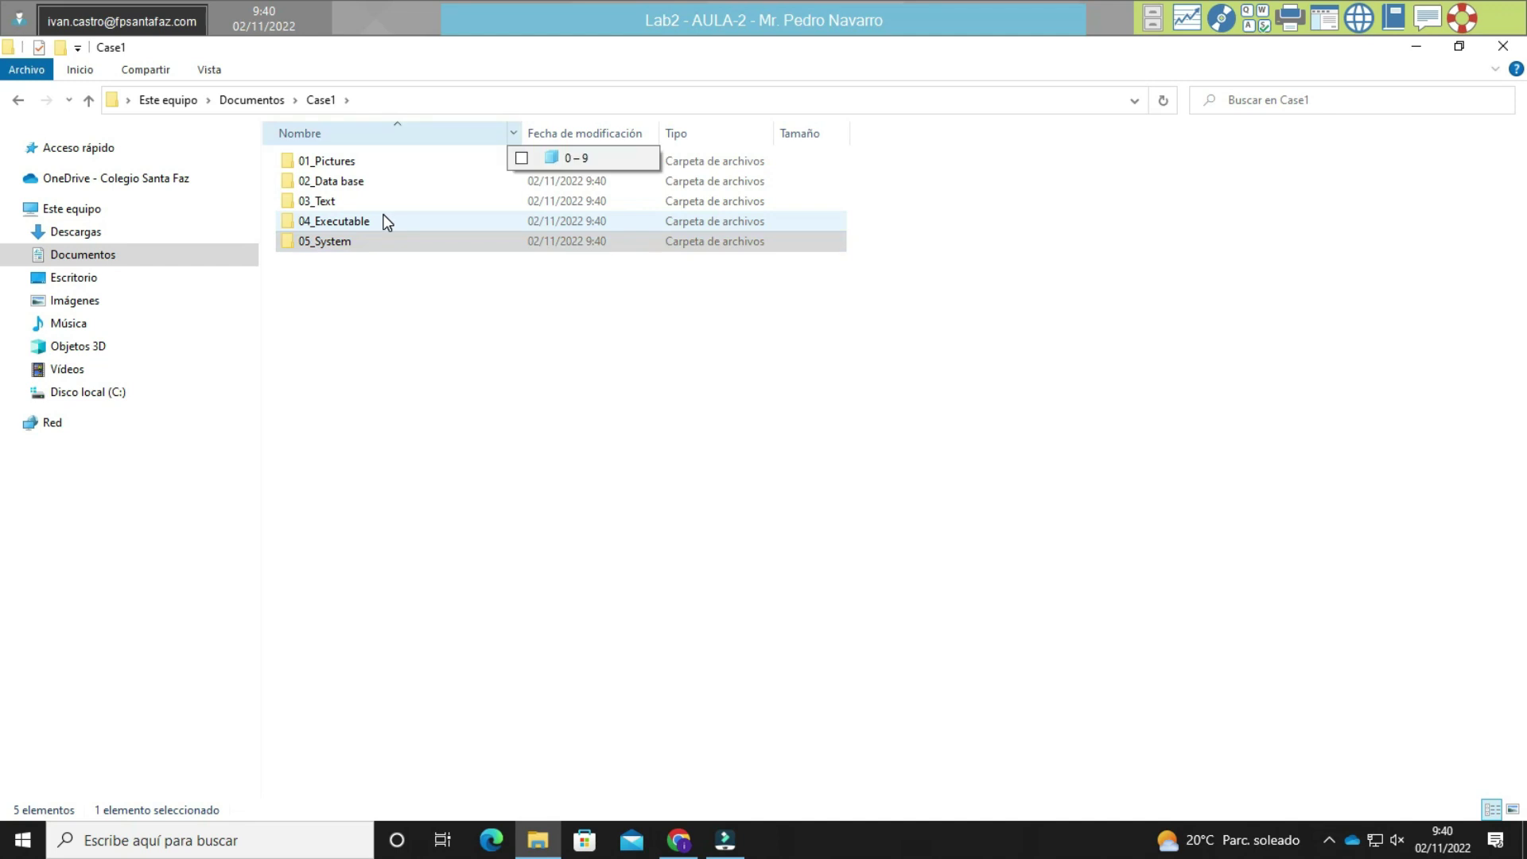
{"action": "key", "text": "Escape"}
{"action": "key", "text": "alt+Up"}
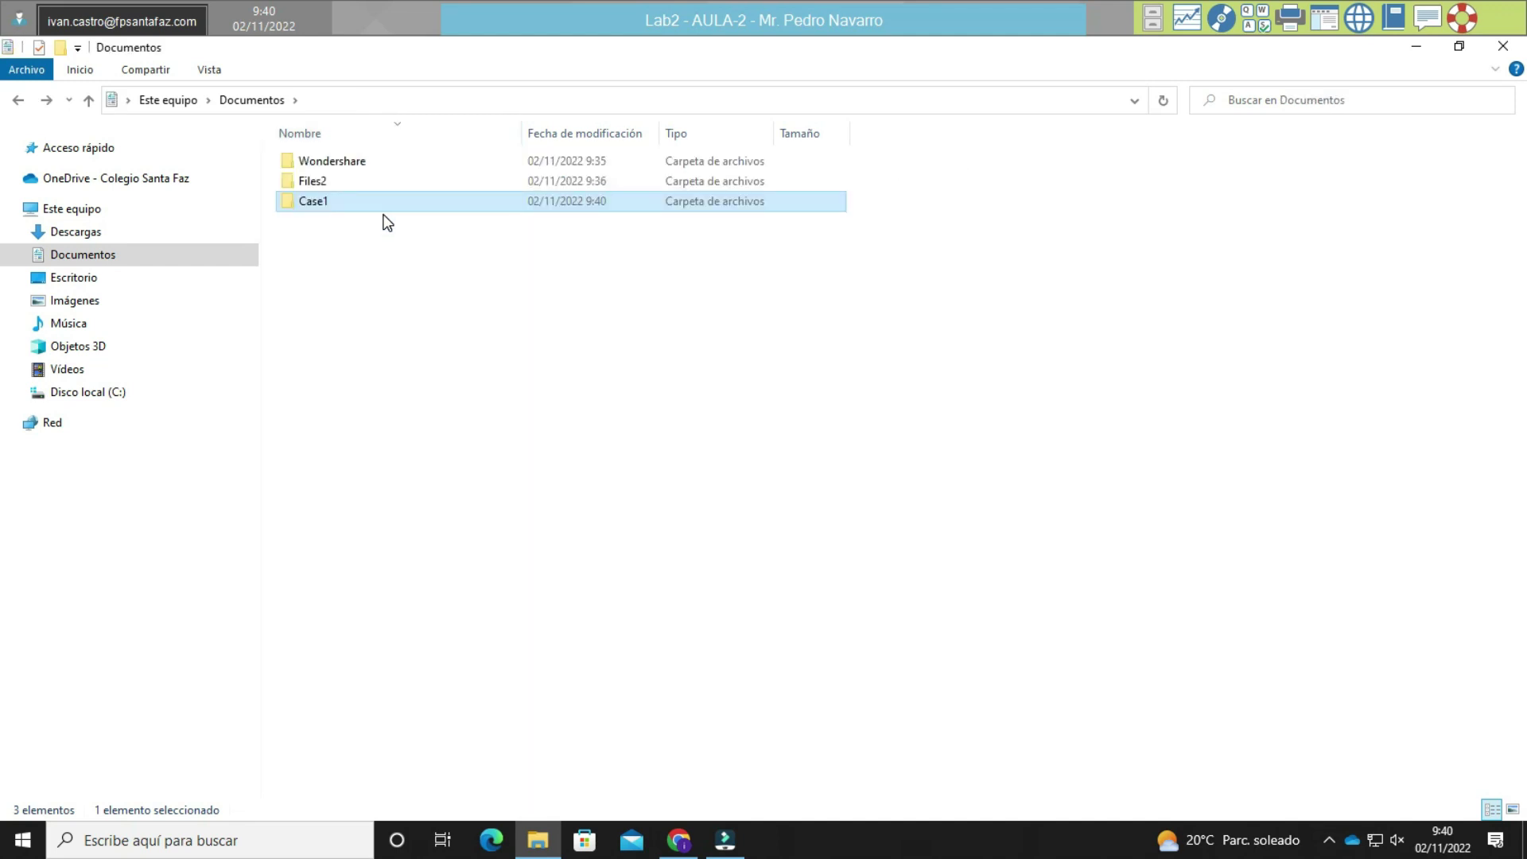
{"action": "key", "text": "Up"}
{"action": "key", "text": "Return"}
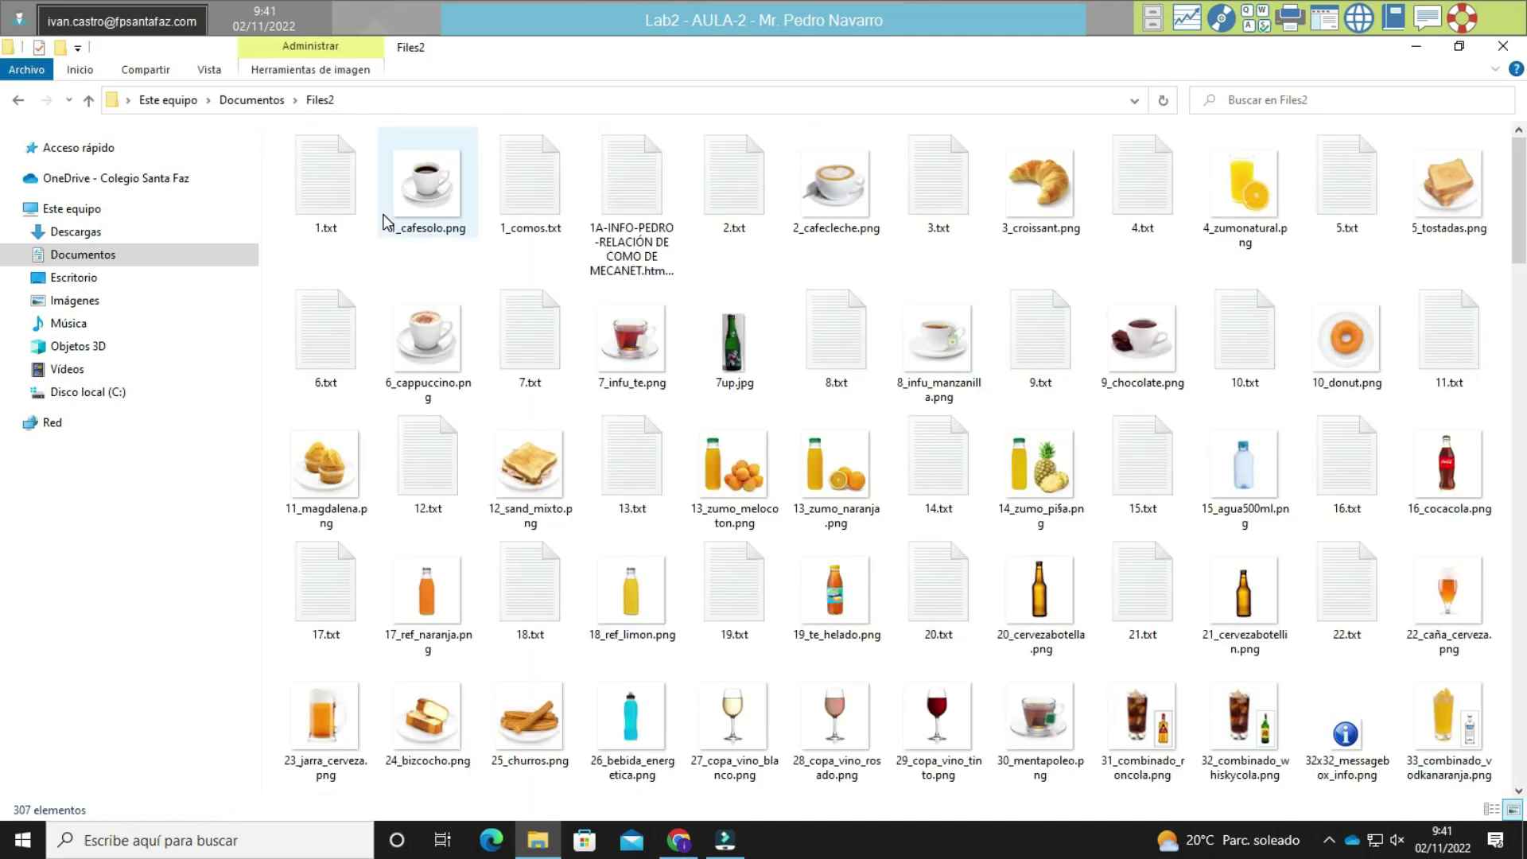
Display the Files2 contents in the details view and sort them by name in descending order.
{"action": "left_click", "coordinate": [210, 70]}
{"action": "left_click", "coordinate": [503, 111]}
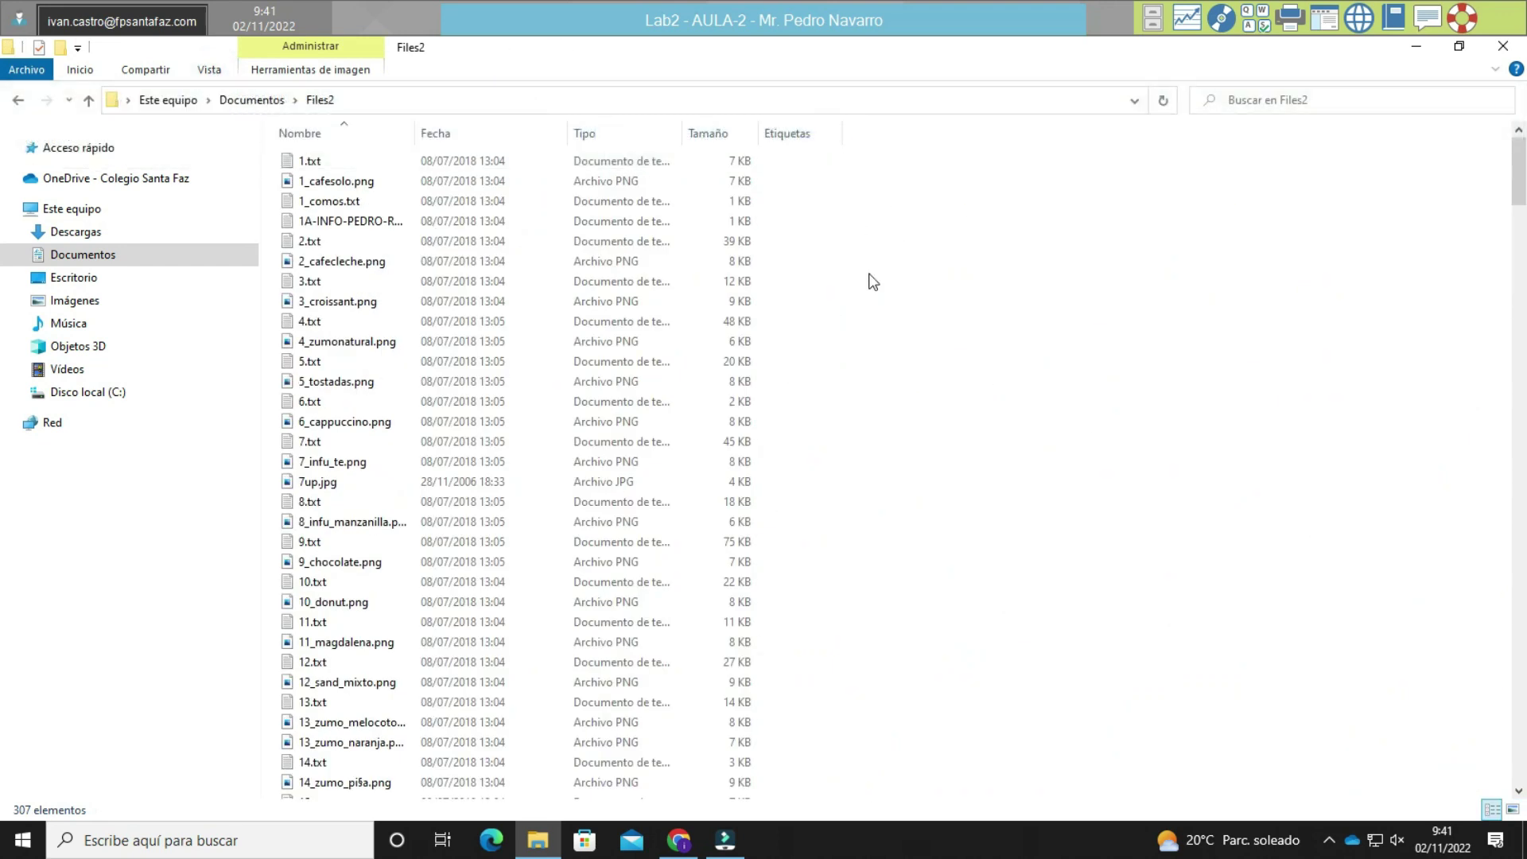
{"action": "left_click", "coordinate": [320, 132]}
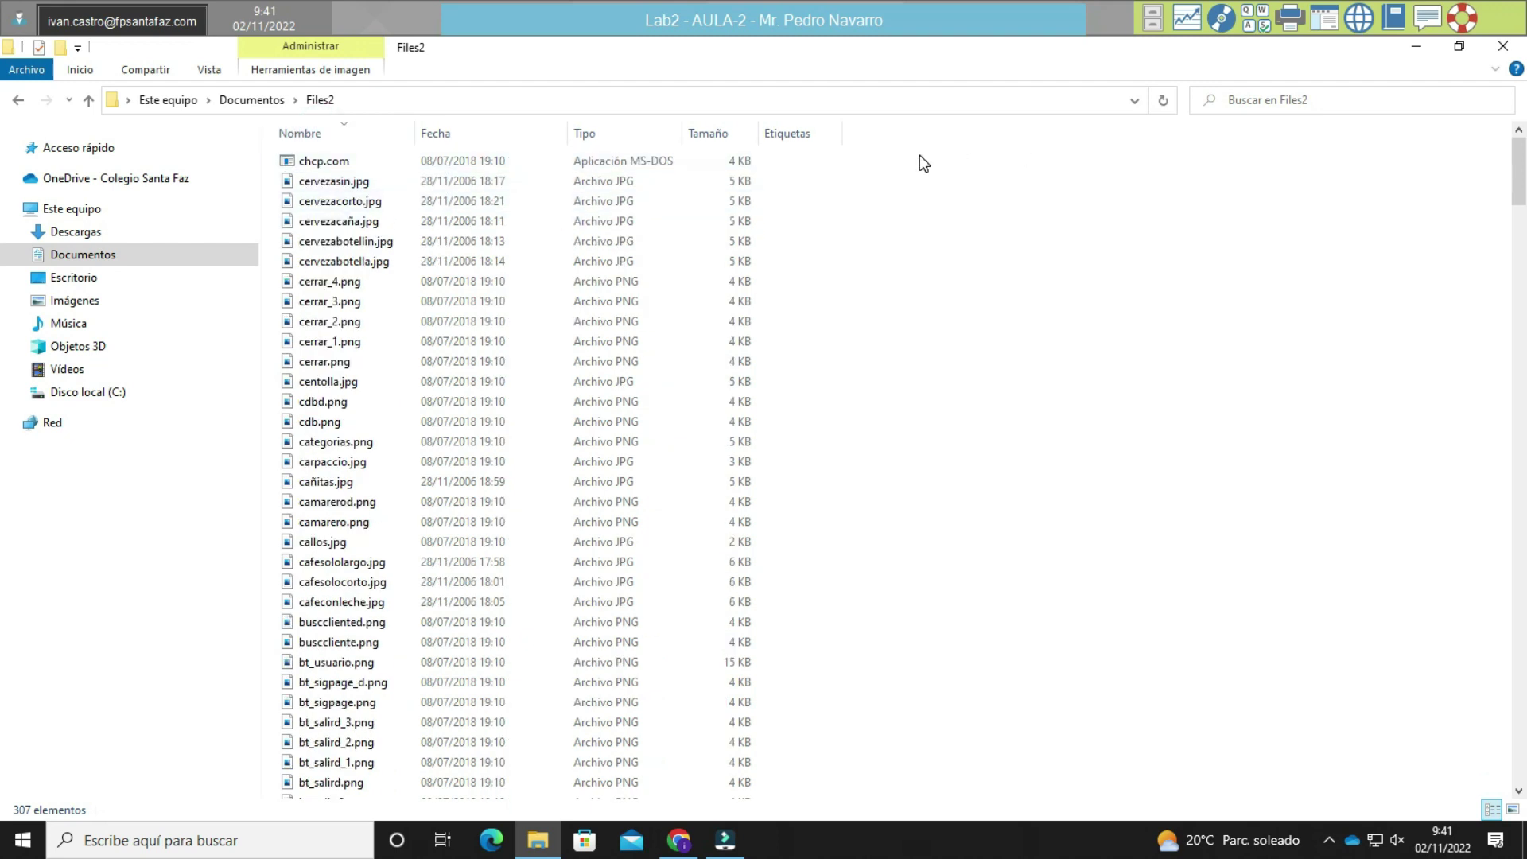
Select chcp.com at the start of the Files2 list and copy it.
{"action": "key", "text": "End"}
{"action": "key", "text": "Up"}
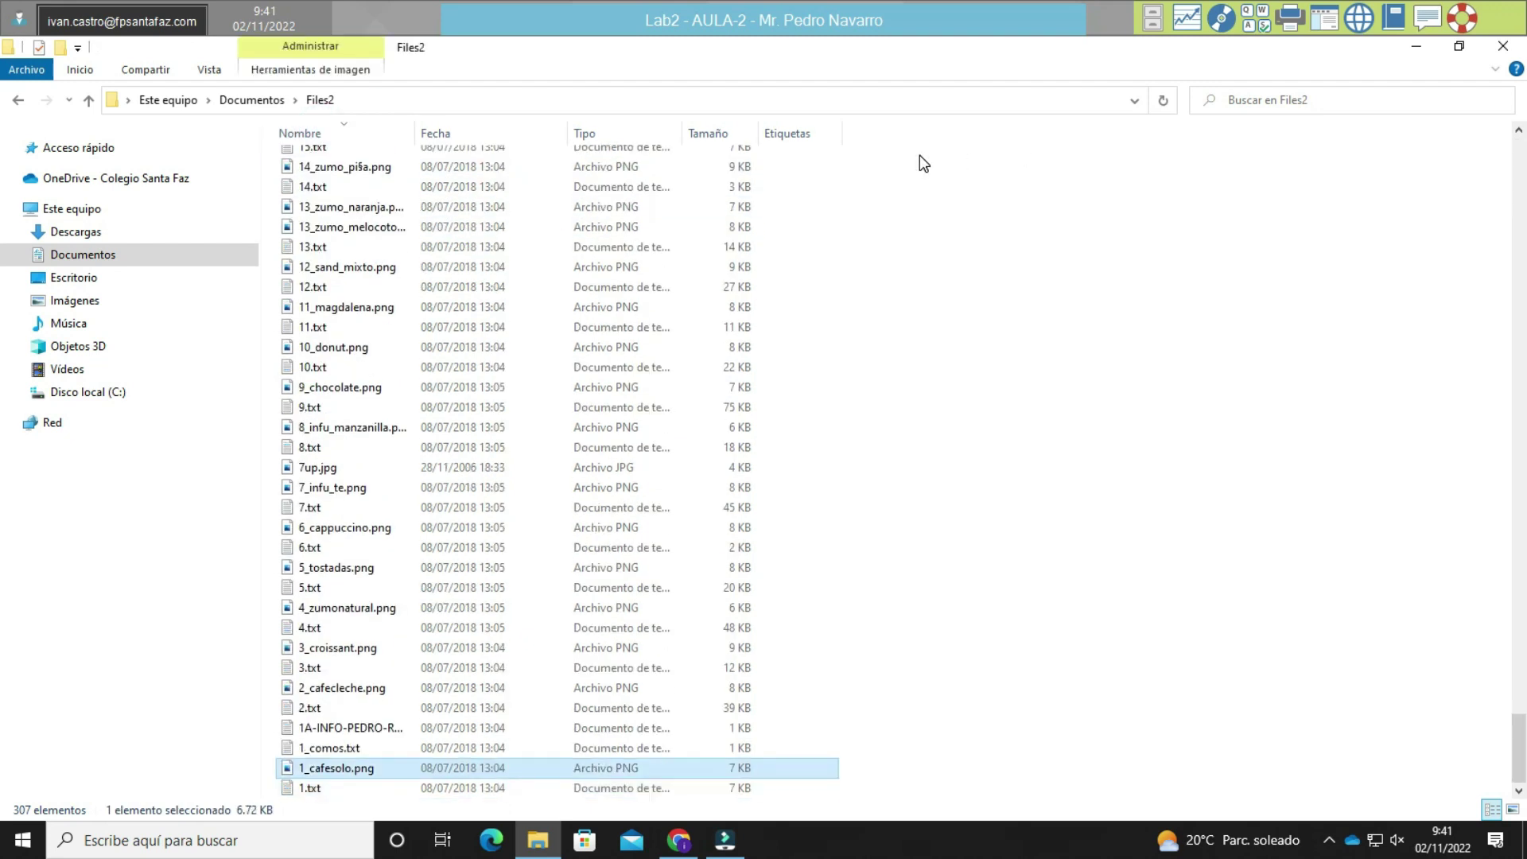
{"action": "key", "text": "Home"}
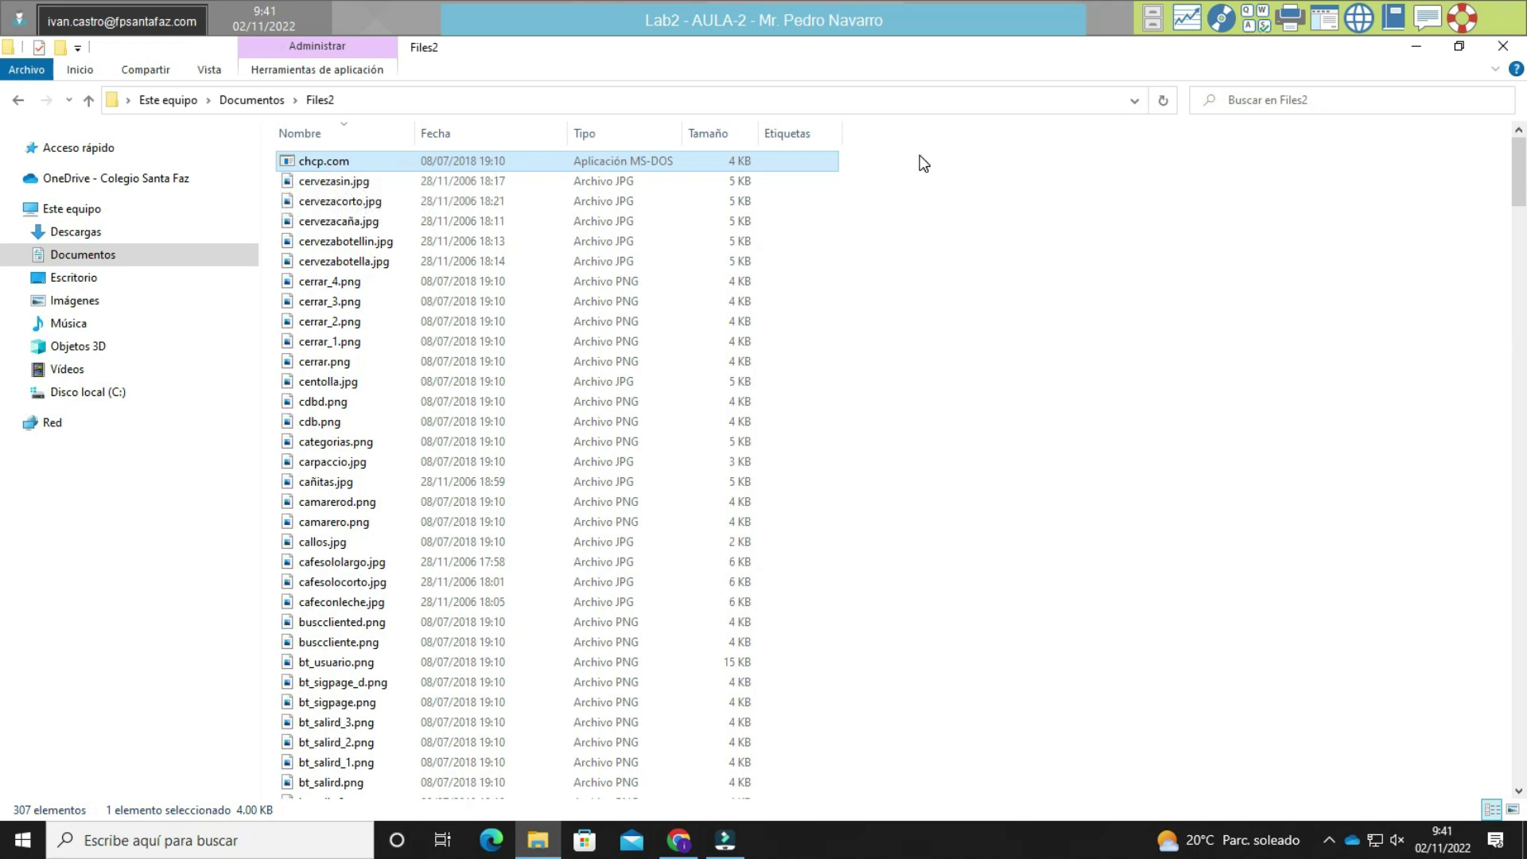
{"action": "key", "text": "BackSpace"}
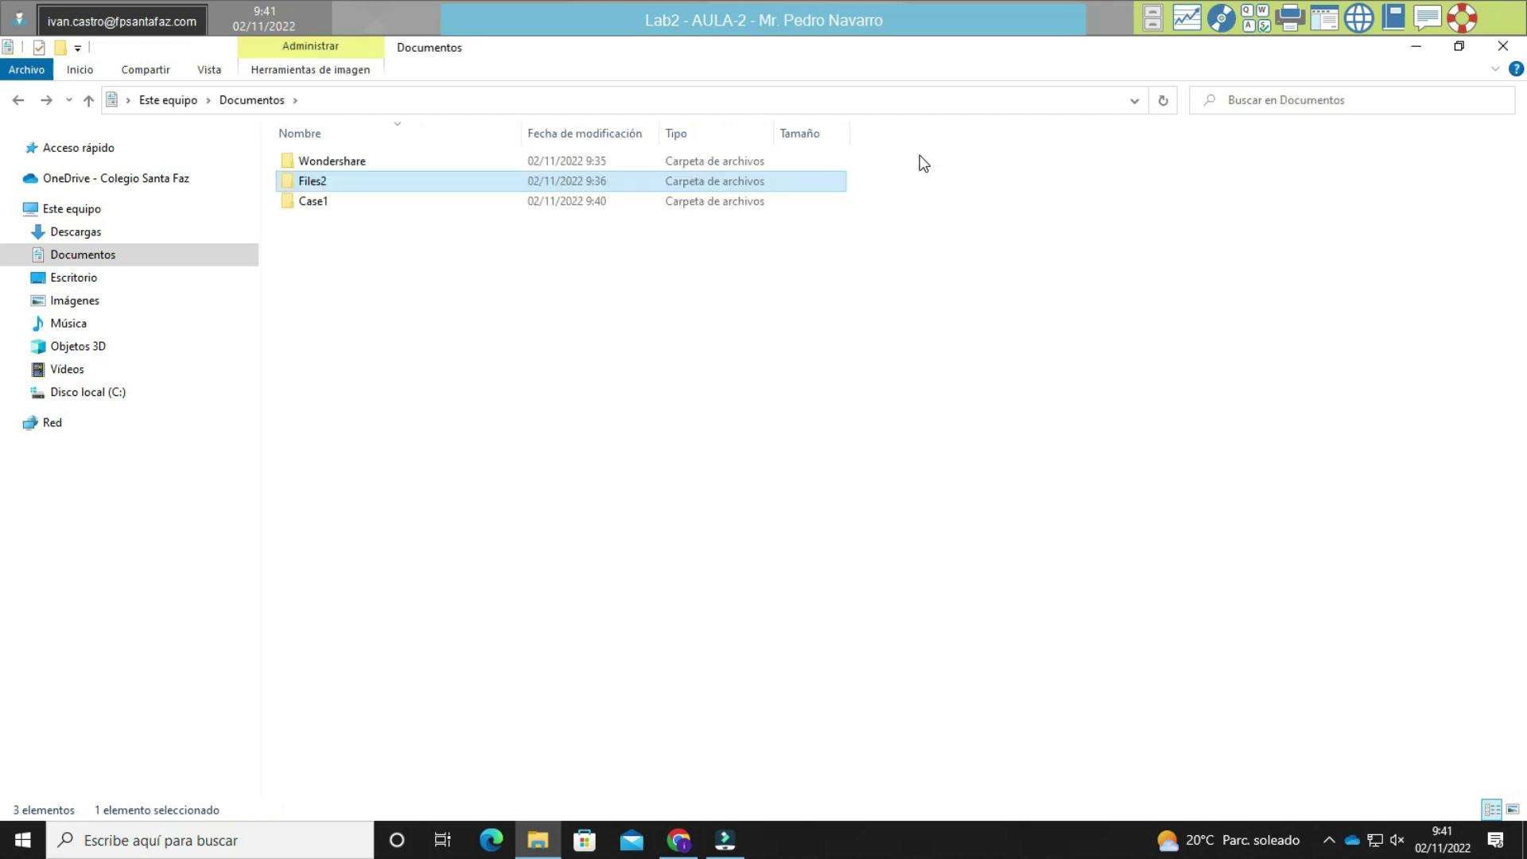
{"action": "key", "text": "Down"}
{"action": "key", "text": "alt+Right"}
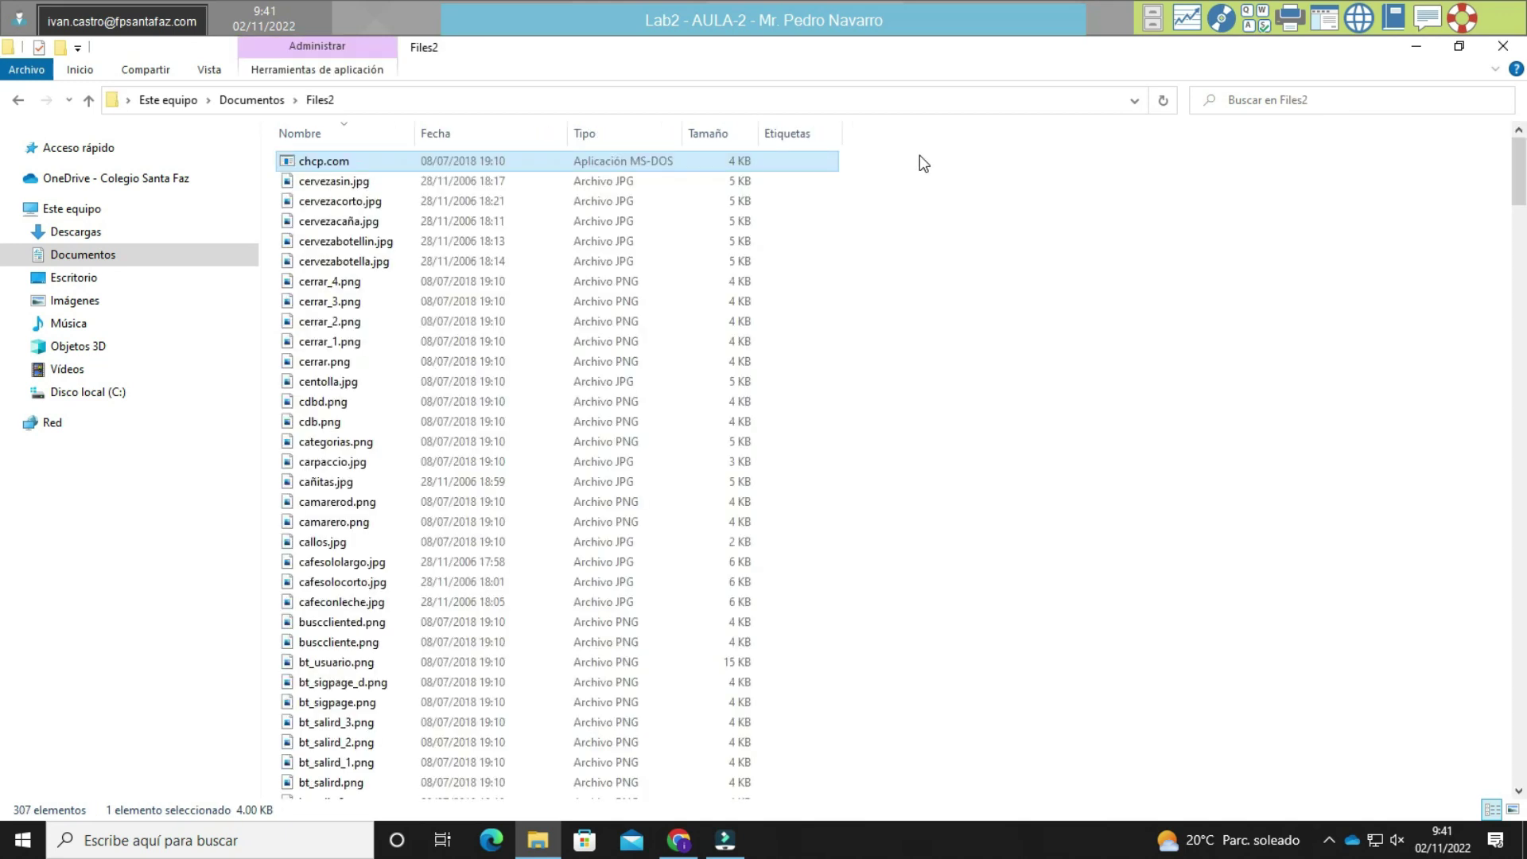
Paste the copied chcp.com file into the 04_Executable folder inside Case1.
{"action": "key", "text": "BackSpace"}
{"action": "key", "text": "Return"}
{"action": "key", "text": "Down"}
{"action": "key", "text": "Down"}
{"action": "key", "text": "Down"}
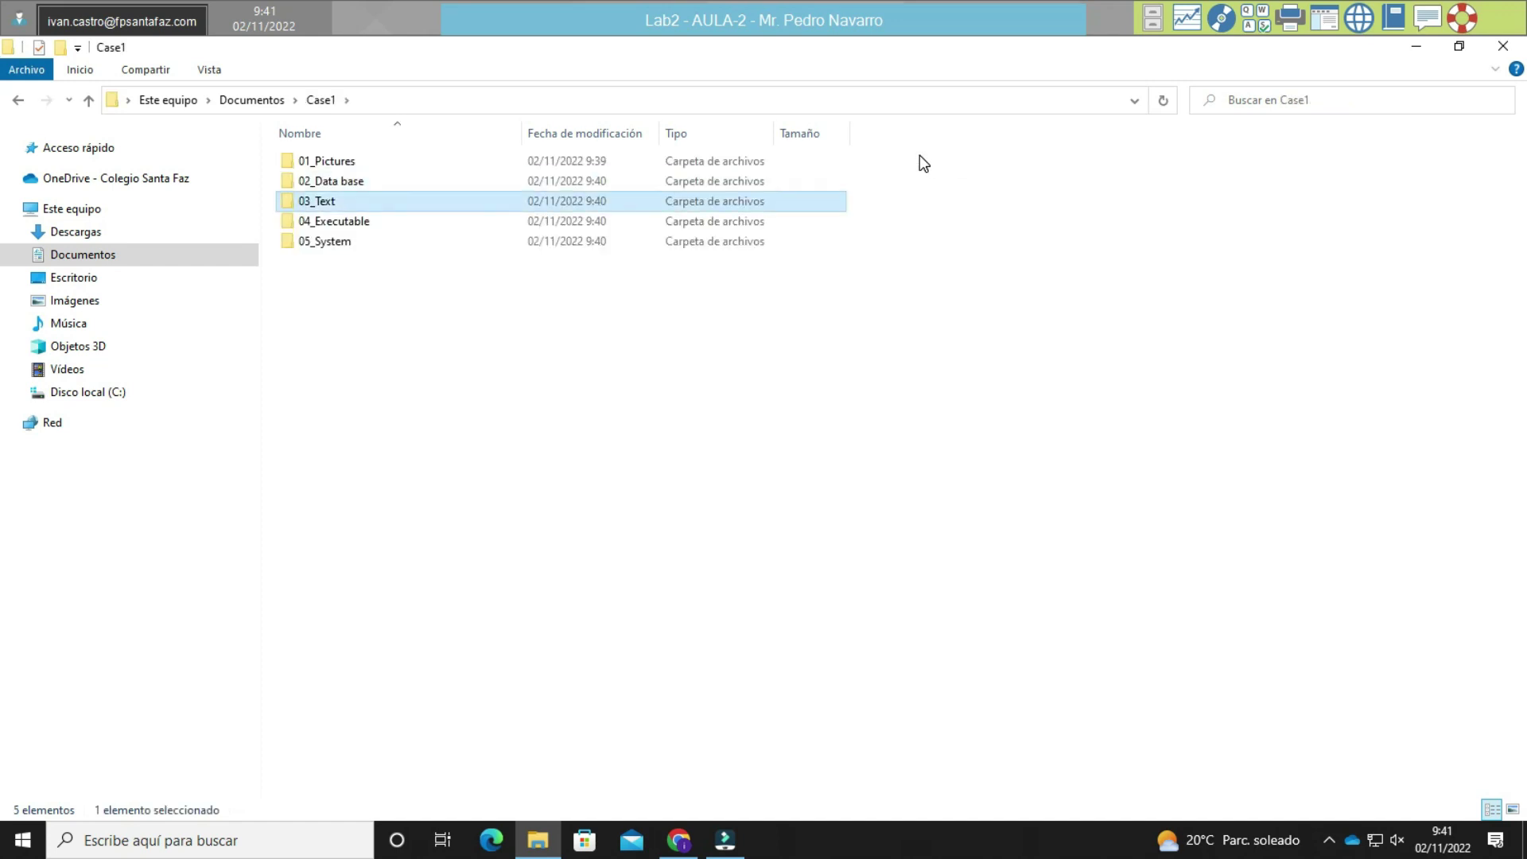
{"action": "key", "text": "alt"}
{"action": "key", "text": "a"}
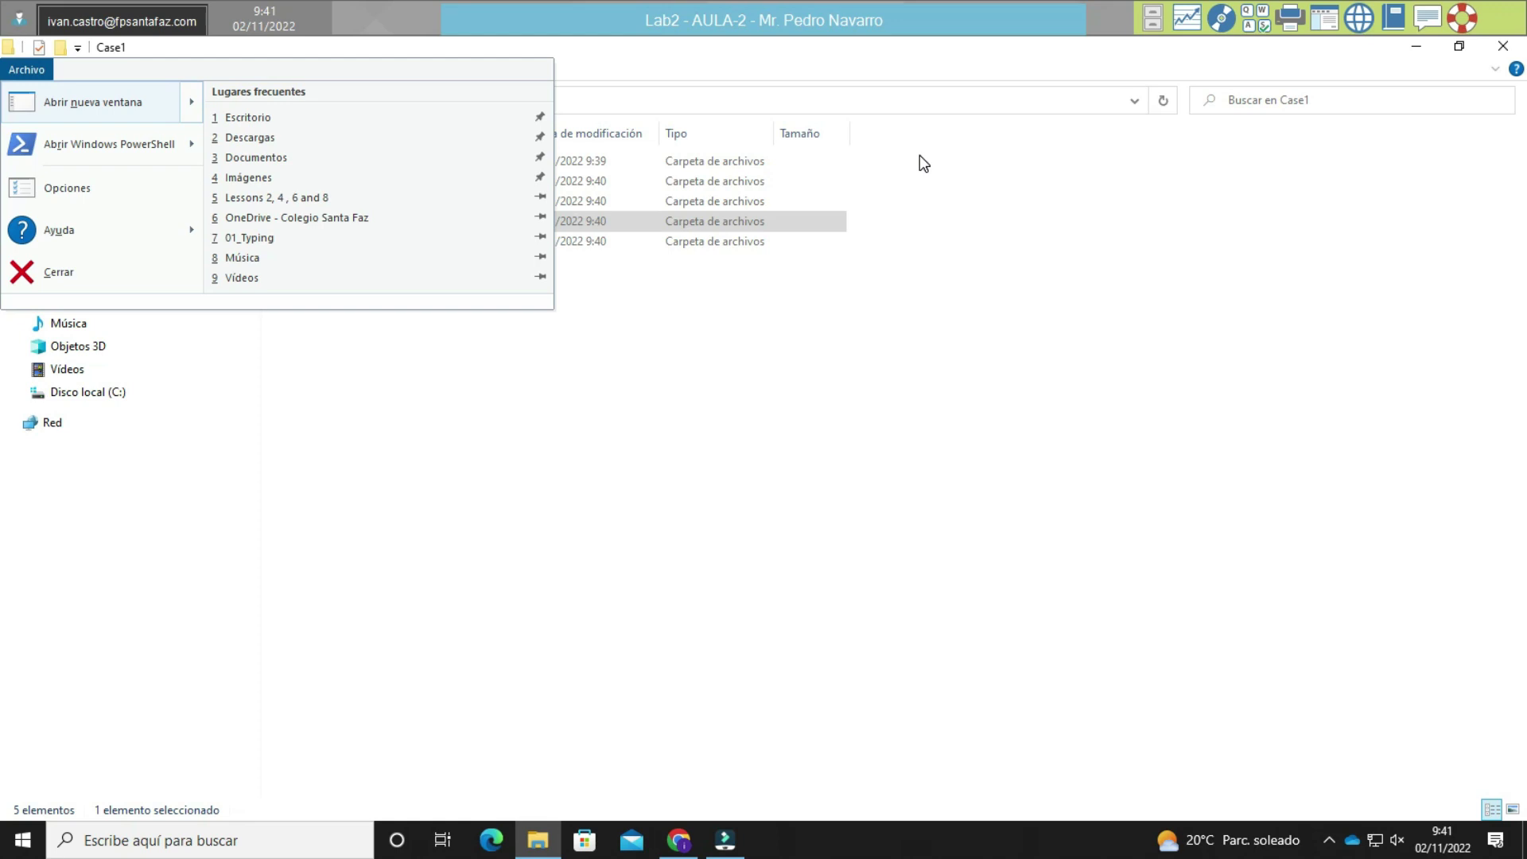
{"action": "key", "text": "Escape"}
{"action": "key", "text": "Return"}
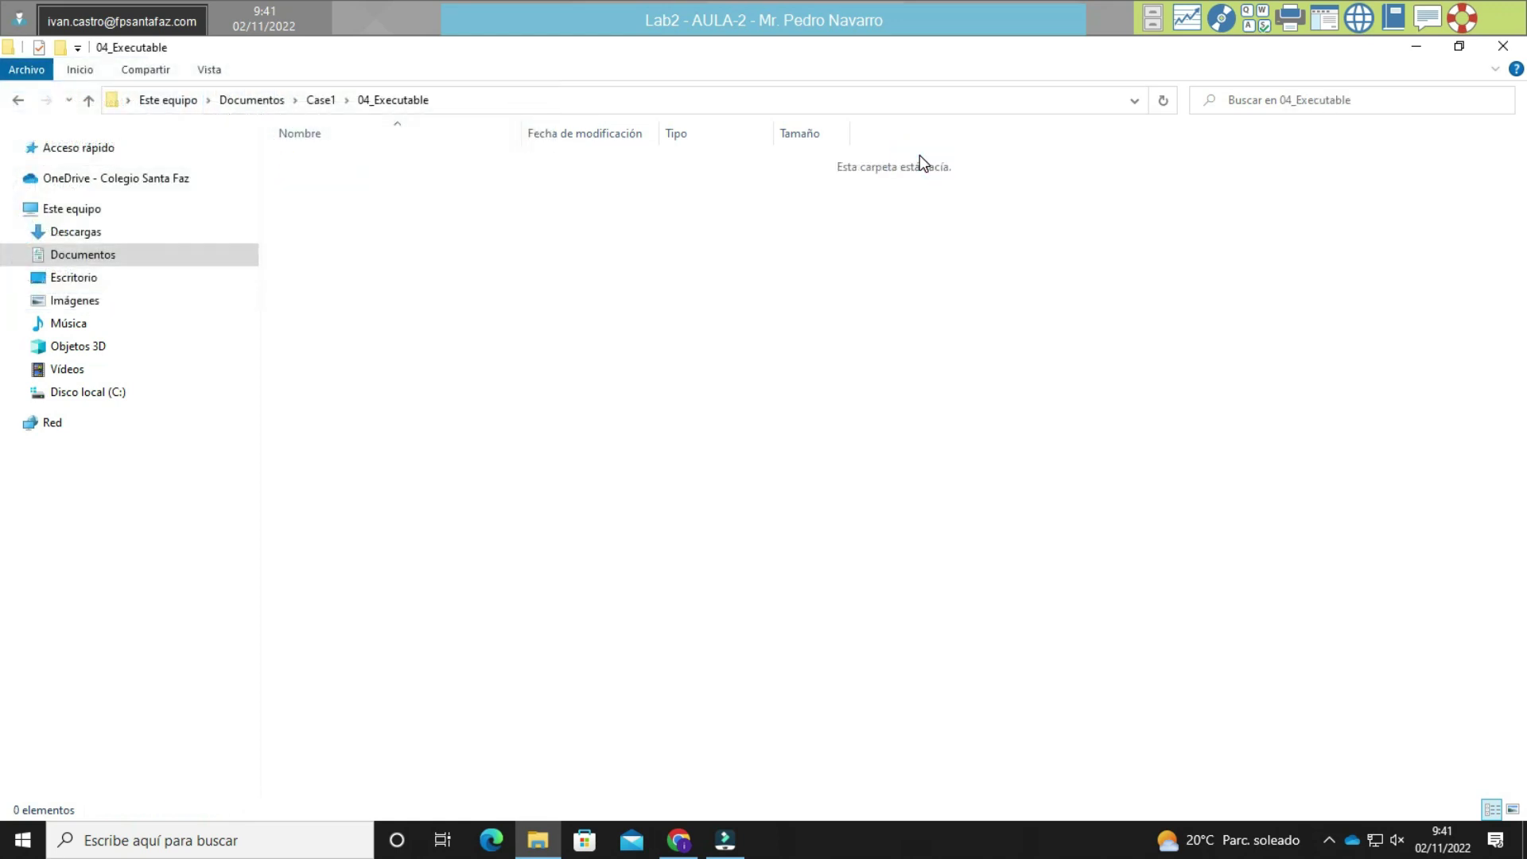
{"action": "key", "text": "ctrl+v"}
Return to Files2, select the consecutive image files from cervezasin.jpg through cafeconleche.jpg and copy them.
{"action": "key", "text": "BackSpace"}
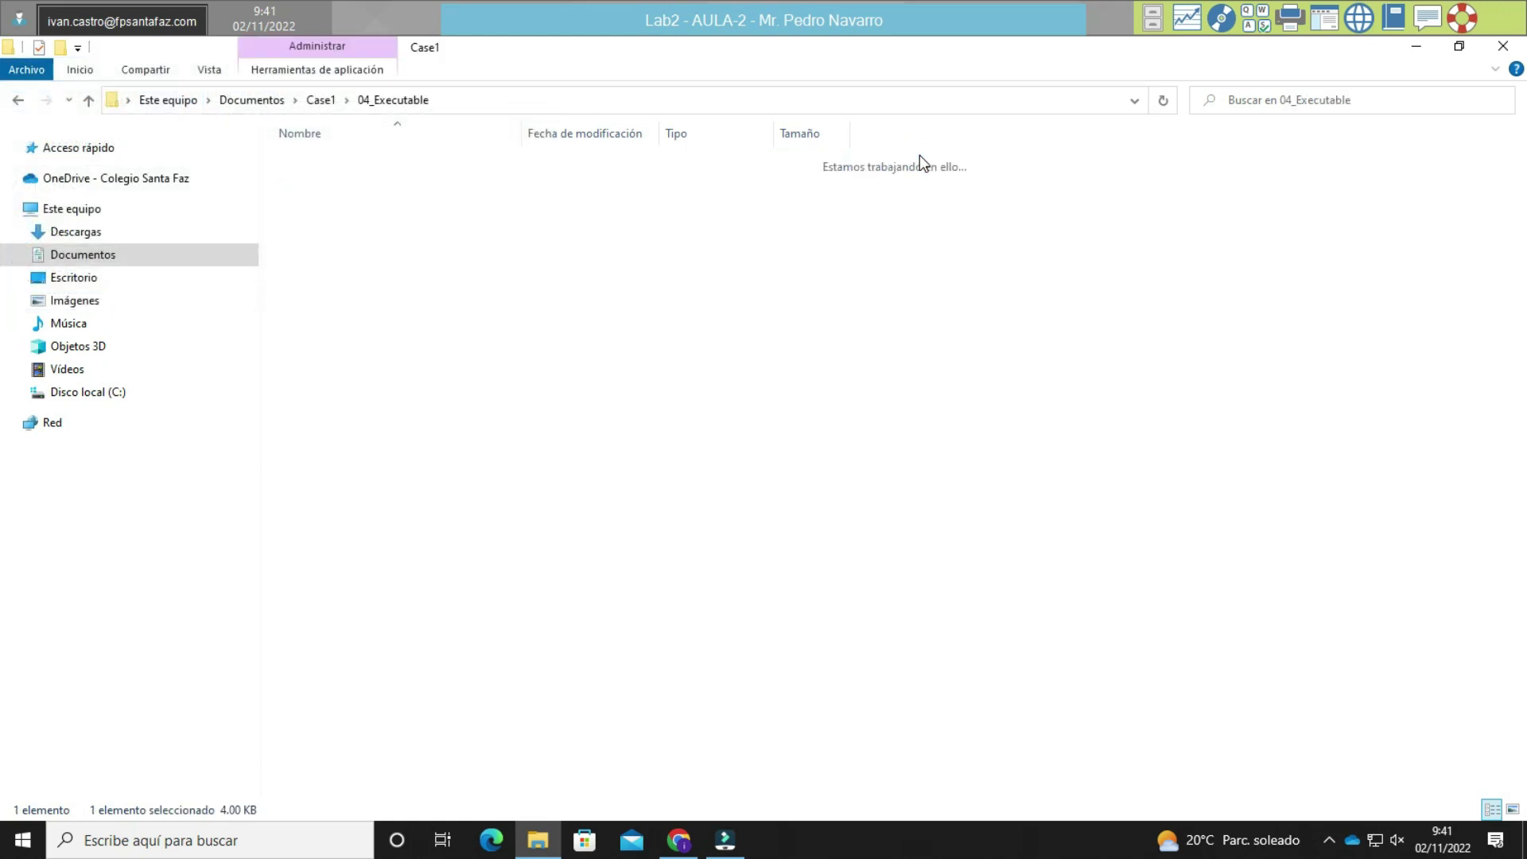
{"action": "key", "text": "BackSpace"}
{"action": "key", "text": "Up"}
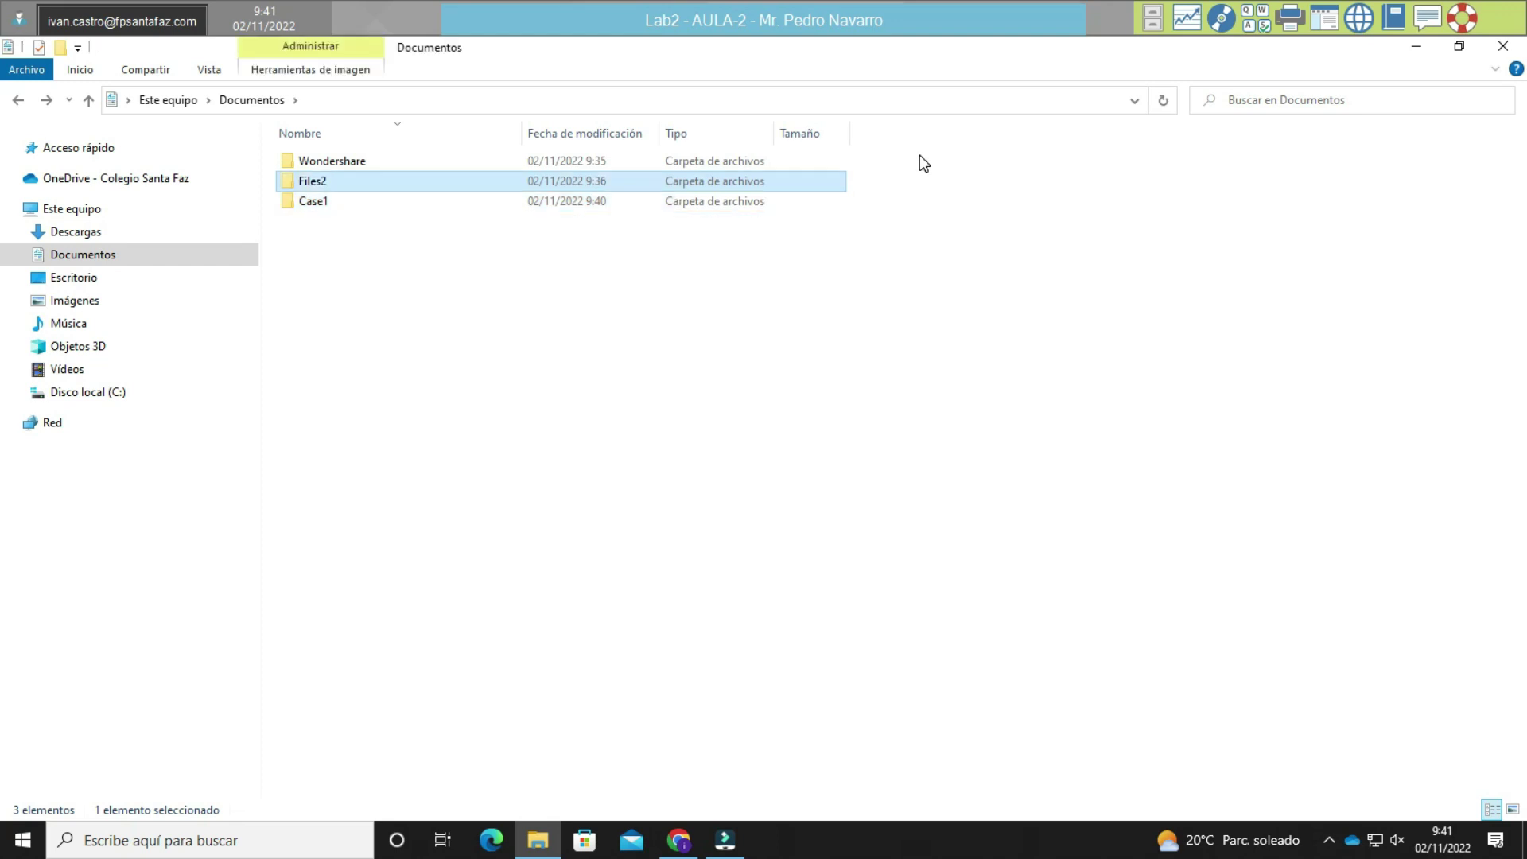
{"action": "key", "text": "Return"}
{"action": "key", "text": "Down"}
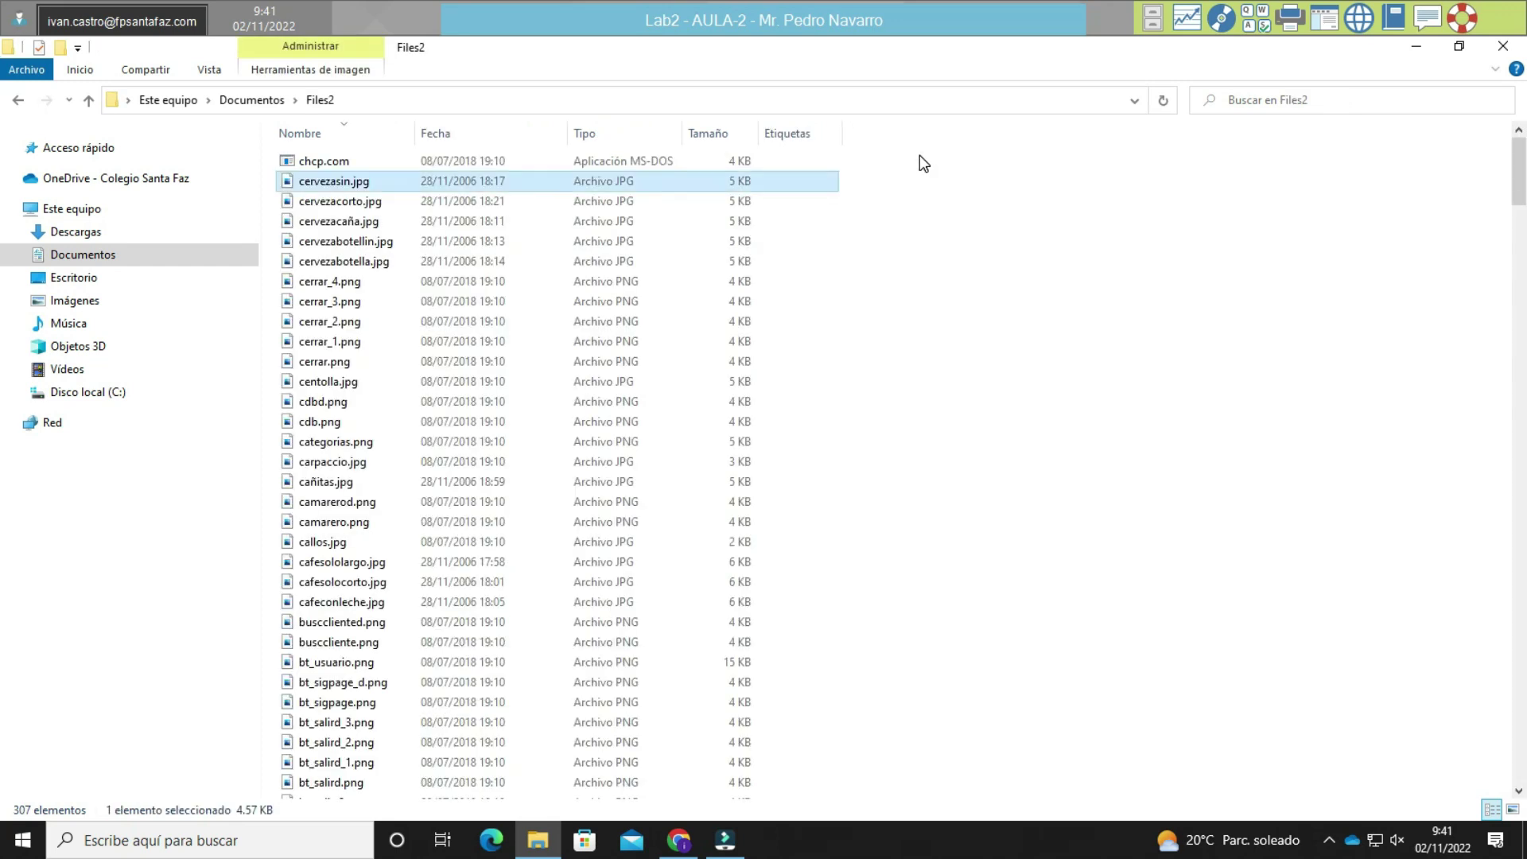
{"action": "key", "text": "shift+Down"}
{"action": "key", "text": "shift+Down"}
{"action": "key", "text": "shift+Down"}
{"action": "key", "text": "shift+Down"}
{"action": "key", "text": "shift+Down"}
{"action": "key", "text": "shift+Down"}
{"action": "key", "text": "shift+Down"}
{"action": "key", "text": "shift+Down"}
{"action": "key", "text": "shift+Down"}
{"action": "key", "text": "shift+Down"}
{"action": "key", "text": "shift+Down"}
{"action": "key", "text": "shift+Down"}
{"action": "key", "text": "shift+Down"}
{"action": "key", "text": "shift+Down"}
{"action": "key", "text": "shift+Down"}
{"action": "key", "text": "shift+Down"}
{"action": "key", "text": "shift+Down"}
{"action": "key", "text": "shift+Down"}
{"action": "key", "text": "shift+Down"}
{"action": "key", "text": "shift+Down"}
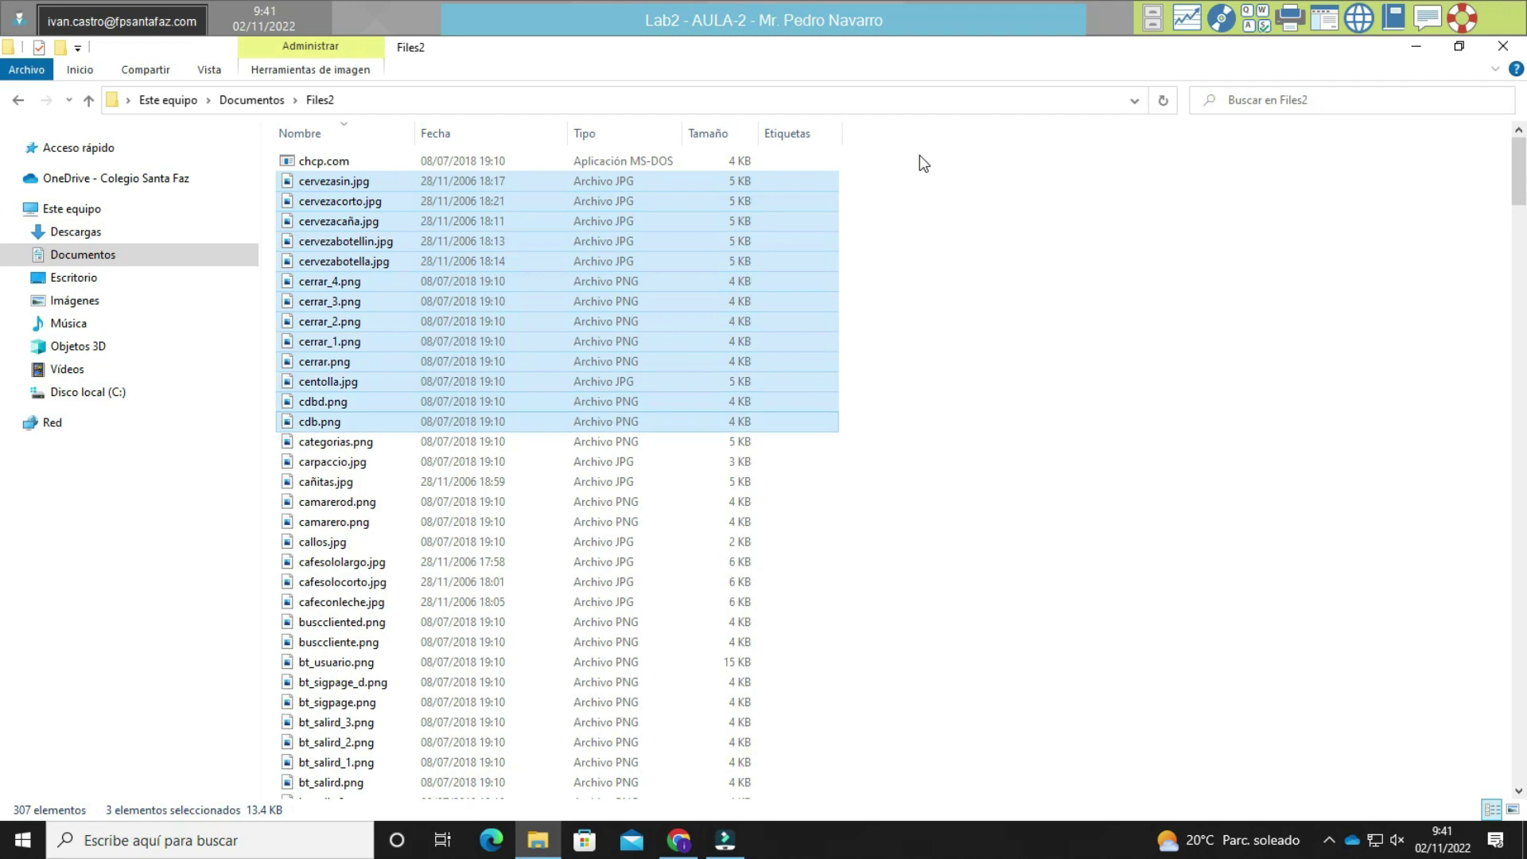
{"action": "key", "text": "shift+Down"}
{"action": "key", "text": "shift+Down"}
{"action": "key", "text": "shift+Down"}
{"action": "key", "text": "shift+Up"}
{"action": "key", "text": "shift+Up"}
{"action": "key", "text": "shift+Up"}
{"action": "key", "text": "shift+Up"}
{"action": "key", "text": "shift+Up"}
{"action": "key", "text": "shift+Up"}
{"action": "key", "text": "shift+Up"}
{"action": "key", "text": "shift+Up"}
{"action": "key", "text": "shift+Up"}
{"action": "key", "text": "shift+Up"}
{"action": "key", "text": "shift+Up"}
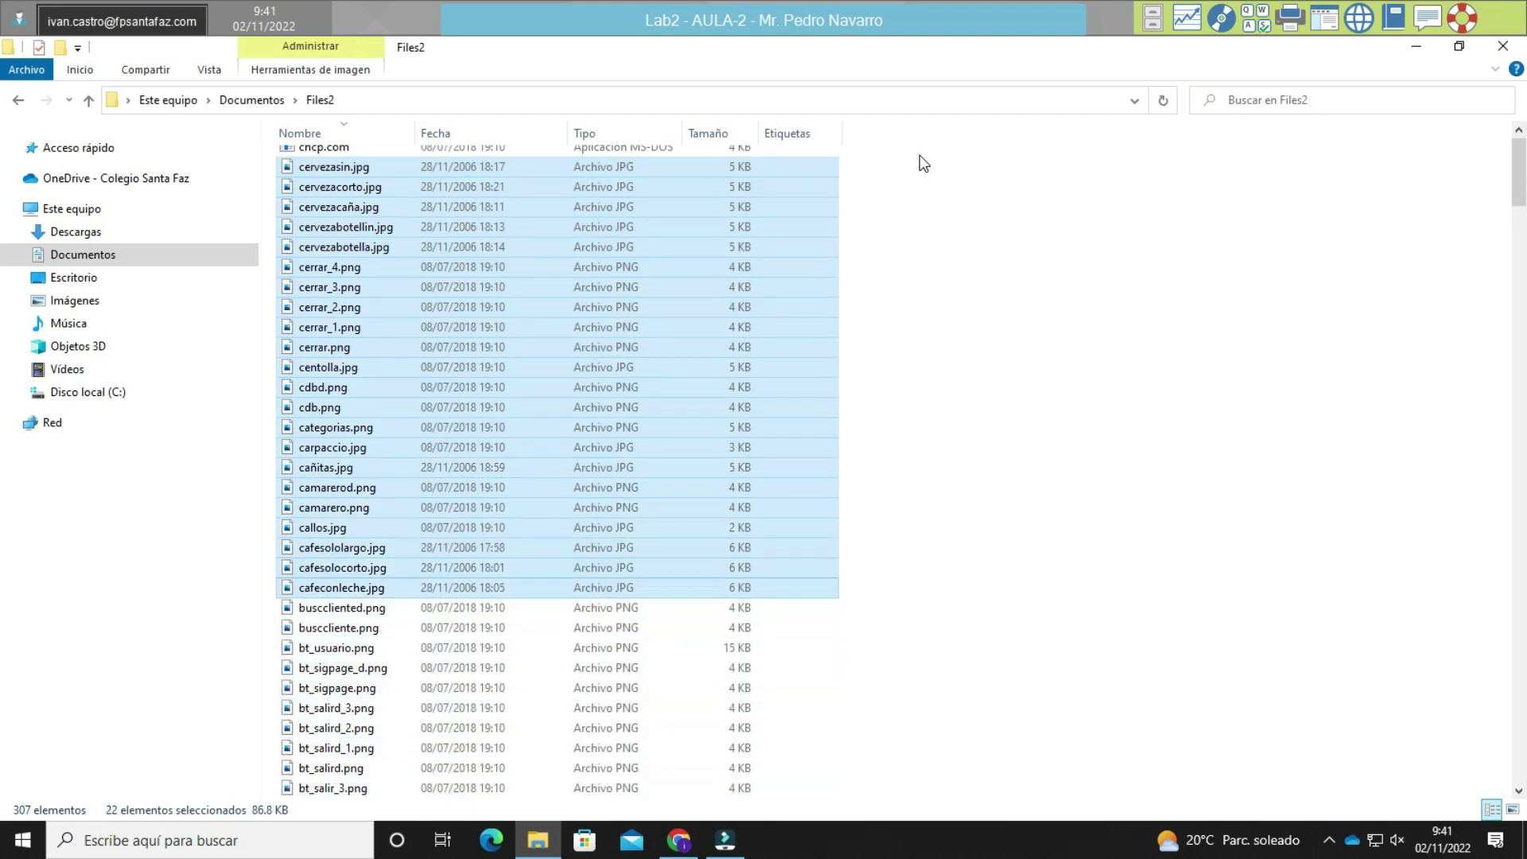
{"action": "key", "text": "shift+Down"}
{"action": "key", "text": "shift+Down"}
{"action": "key", "text": "shift+Up"}
Paste the copied image files into the 01_Pictures folder inside Case1.
{"action": "key", "text": "BackSpace"}
{"action": "key", "text": "Down"}
{"action": "key", "text": "Return"}
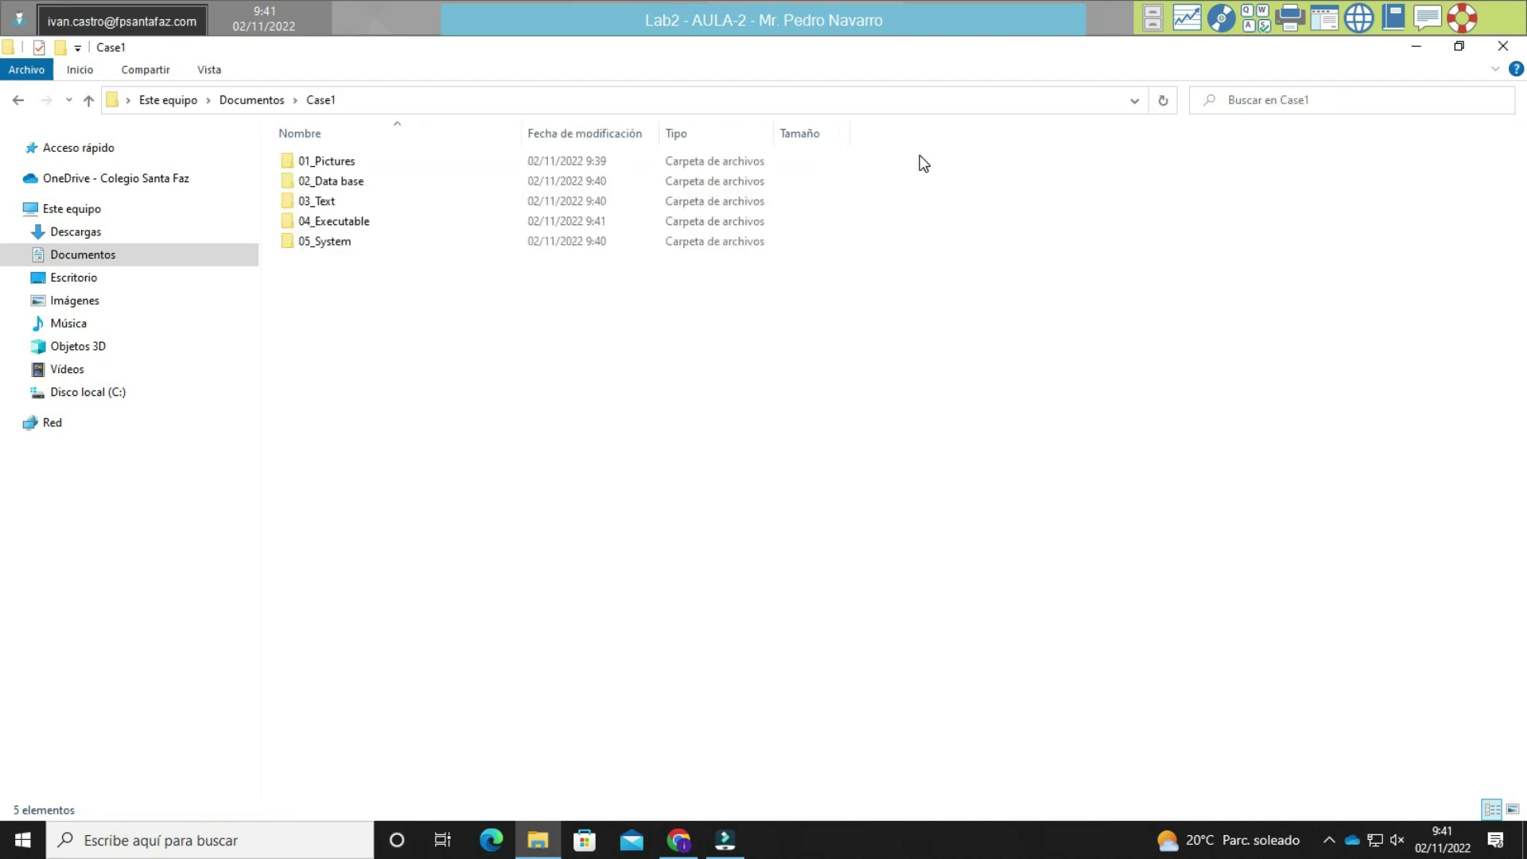
{"action": "key", "text": "Down"}
{"action": "key", "text": "Up"}
{"action": "key", "text": "Return"}
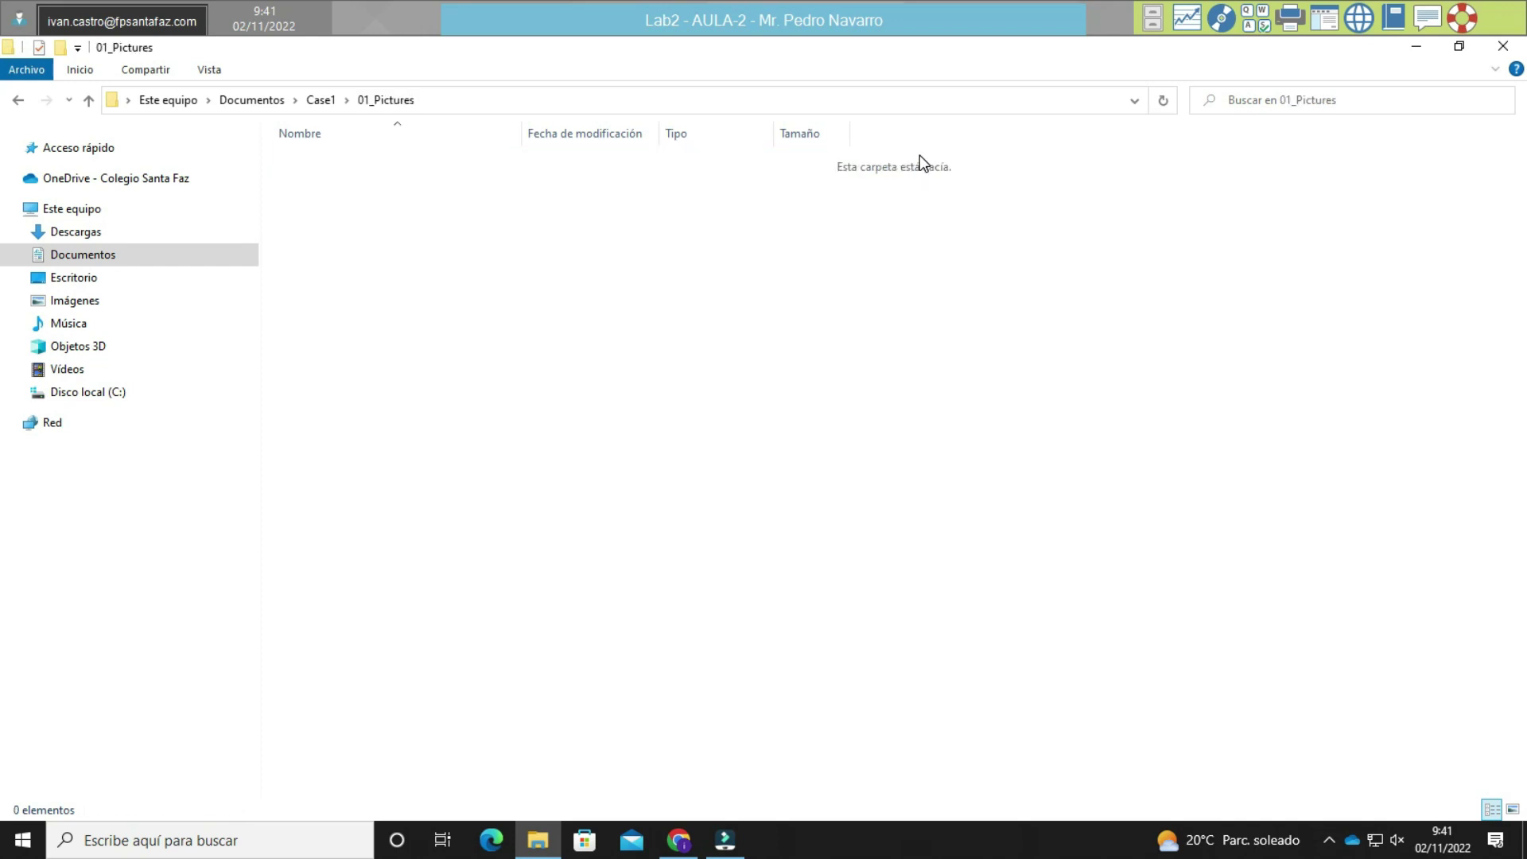
{"action": "key", "text": "ctrl+v"}
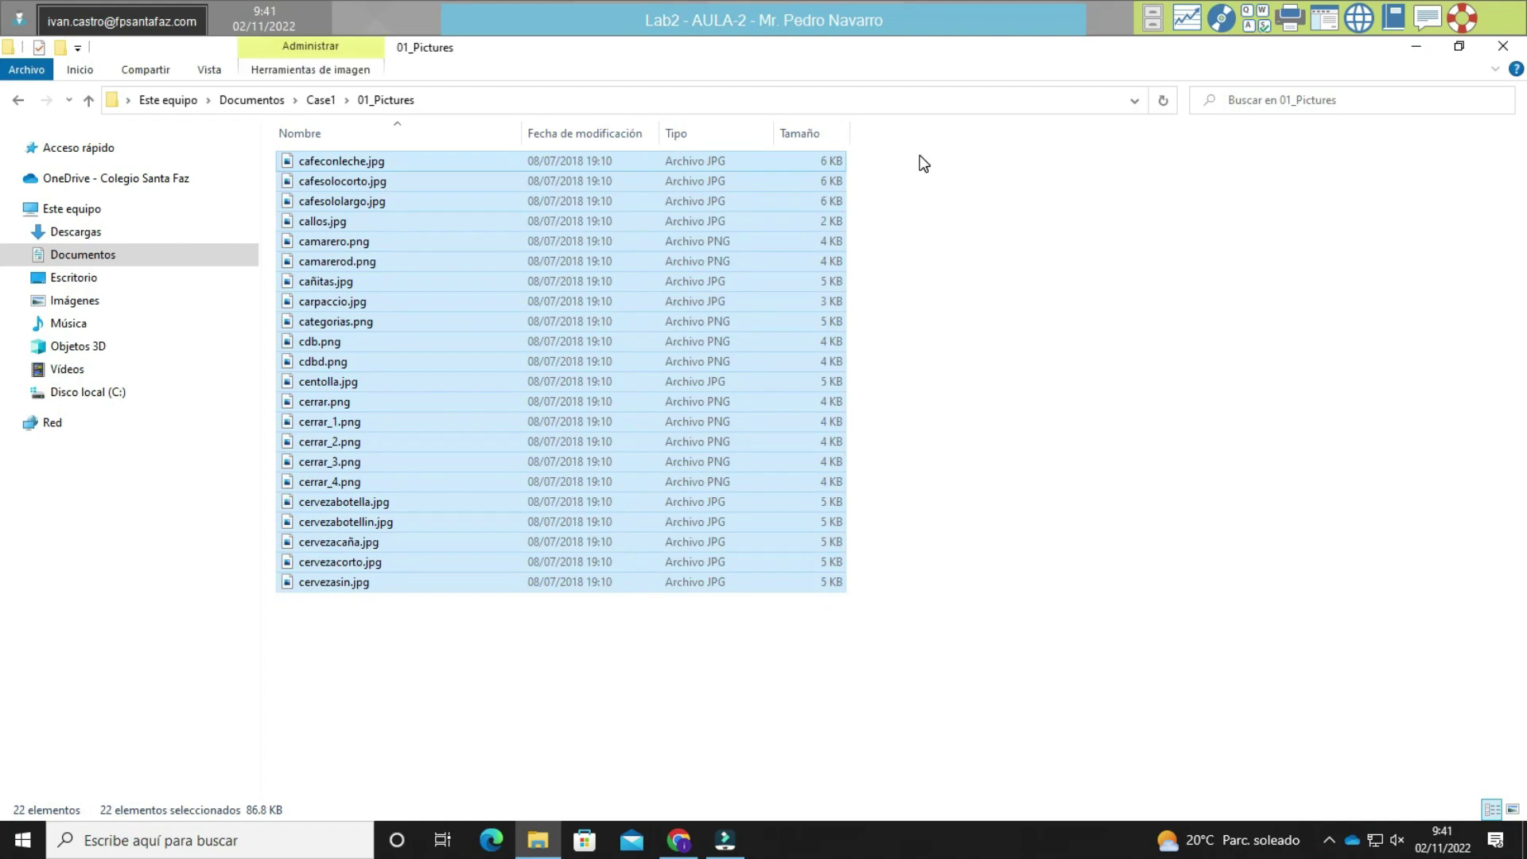
Return to Files2, select the consecutive image files from camarerod.png through beefeater.jpg and copy them.
{"action": "key", "text": "BackSpace"}
{"action": "key", "text": "BackSpace"}
{"action": "key", "text": "Up"}
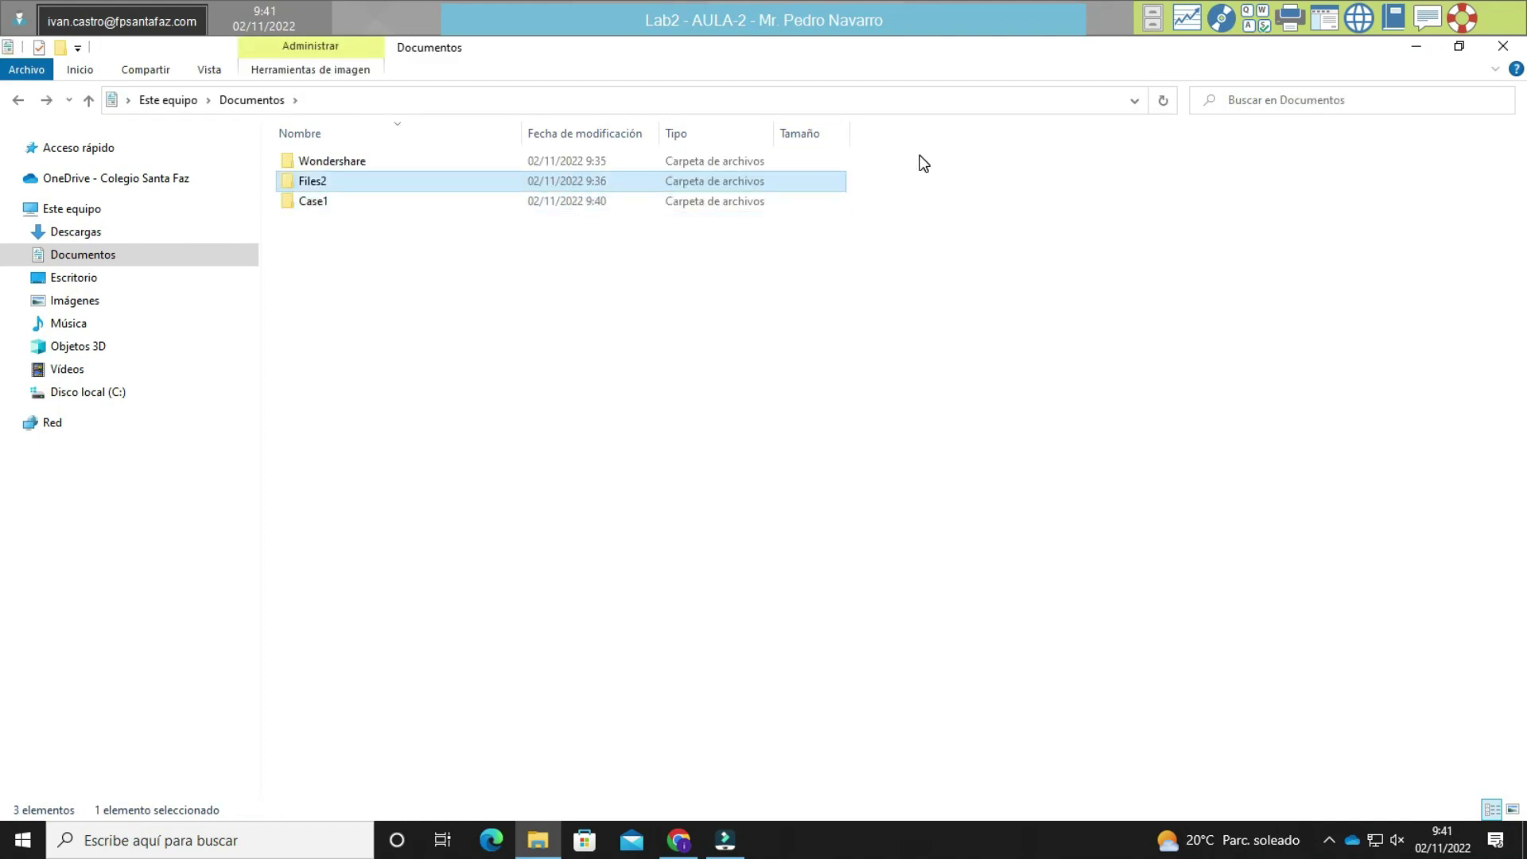
{"action": "key", "text": "Return"}
{"action": "type", "text": "cañitas"}
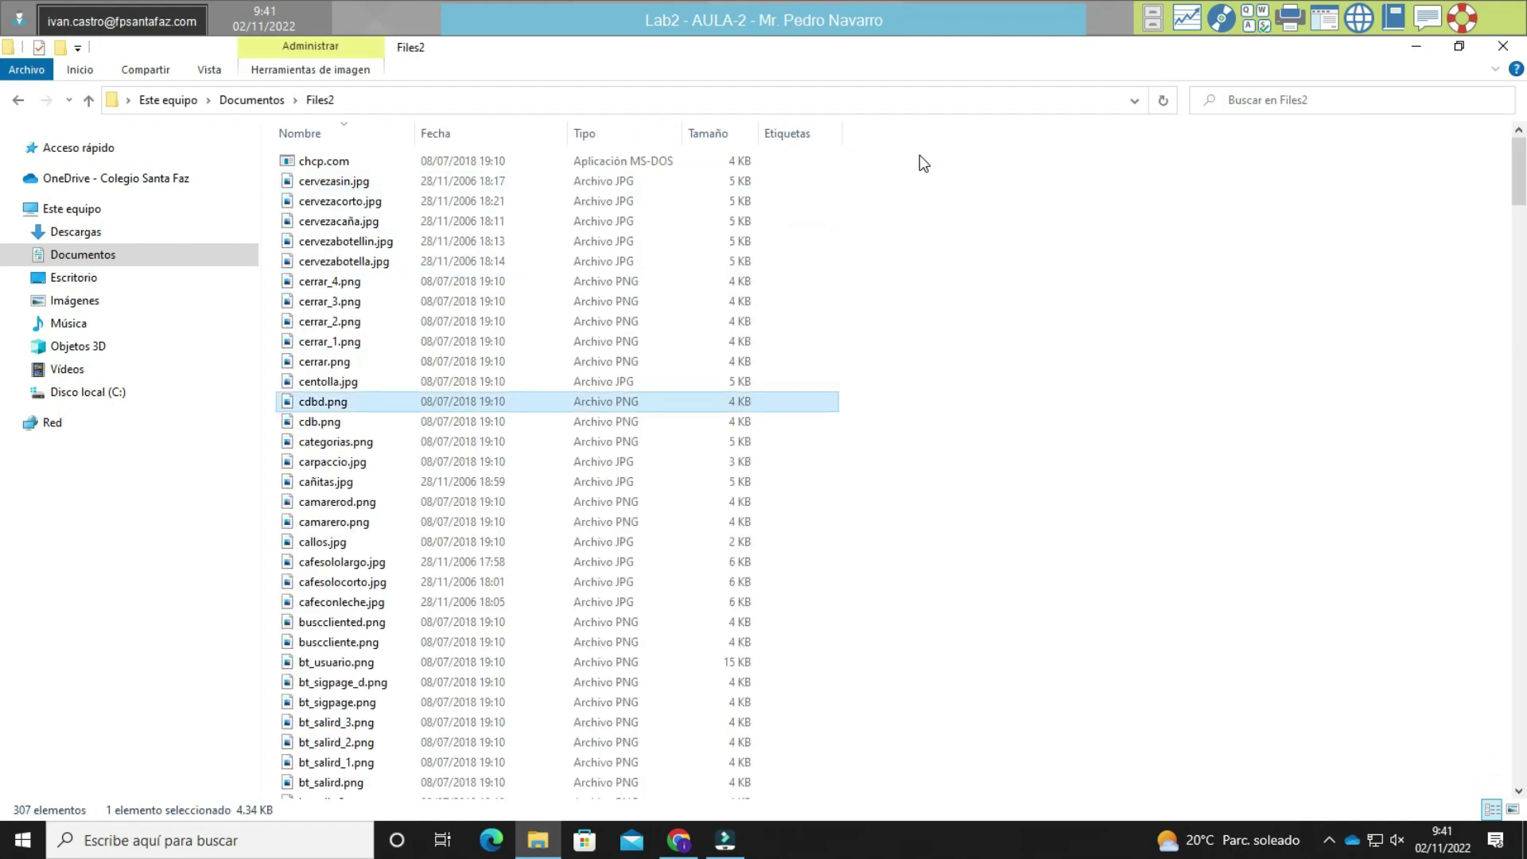
{"action": "key", "text": "Down"}
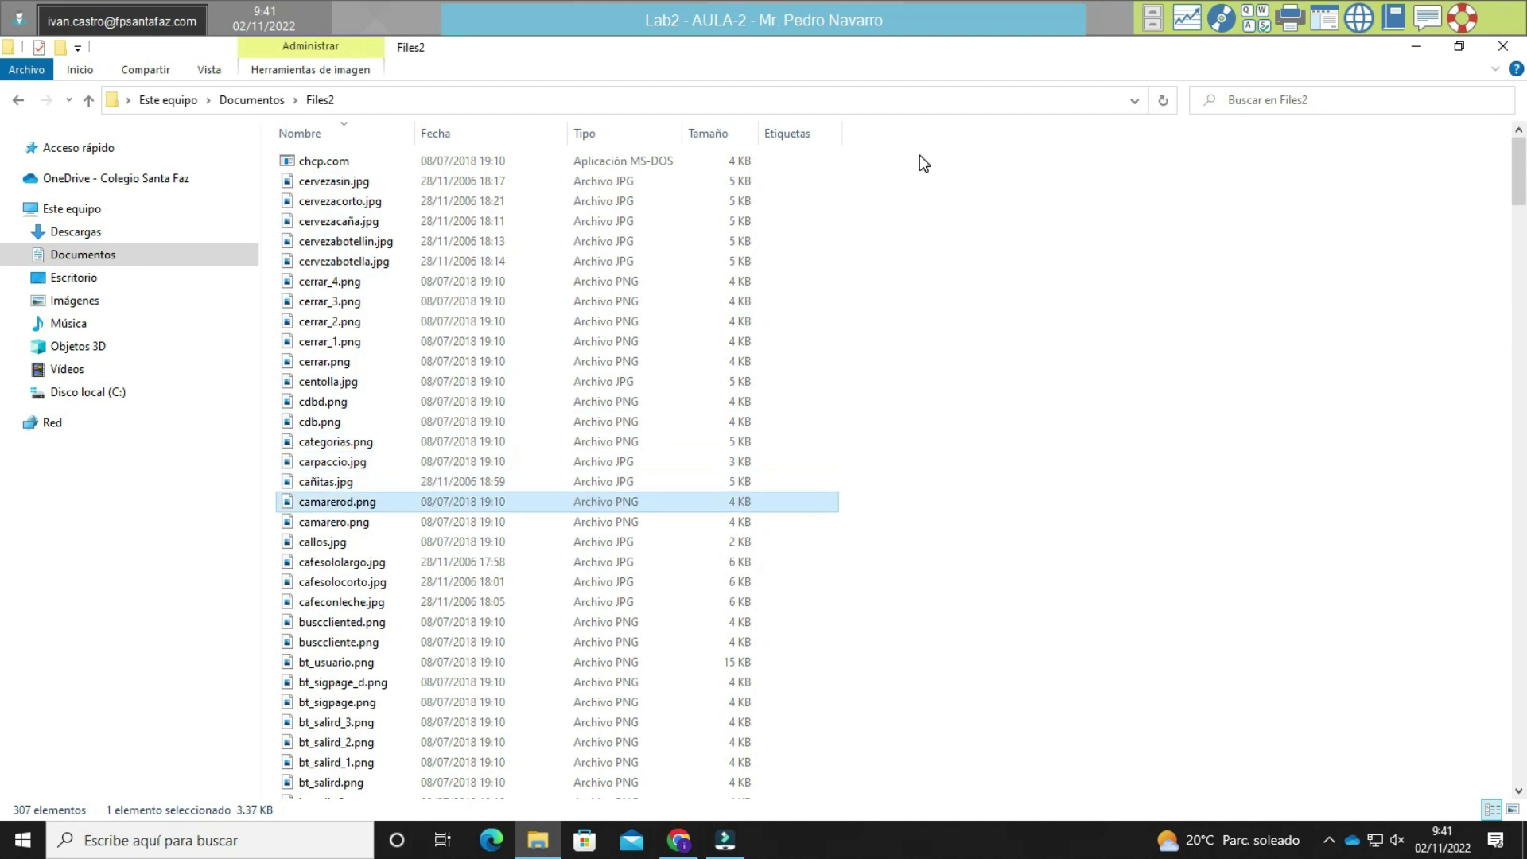
{"action": "key", "text": "shift+Down"}
{"action": "key", "text": "shift+Down"}
{"action": "key", "text": "shift+Down"}
{"action": "key", "text": "shift+Down"}
{"action": "key", "text": "shift+Down"}
{"action": "key", "text": "shift+Down"}
{"action": "key", "text": "shift+Down"}
{"action": "key", "text": "shift+Down"}
{"action": "key", "text": "shift+Down"}
{"action": "key", "text": "shift+Down"}
{"action": "key", "text": "shift+Down"}
{"action": "key", "text": "shift+Down"}
{"action": "key", "text": "shift+Down"}
{"action": "key", "text": "shift+Down"}
{"action": "key", "text": "shift+Down"}
{"action": "key", "text": "shift+Down"}
{"action": "key", "text": "shift+Down"}
{"action": "key", "text": "shift+Down"}
{"action": "key", "text": "shift+Down"}
{"action": "key", "text": "shift+Down"}
{"action": "key", "text": "shift+Down"}
{"action": "key", "text": "shift+Down"}
{"action": "key", "text": "shift+Down"}
{"action": "key", "text": "shift+Down"}
{"action": "key", "text": "shift+Down"}
{"action": "key", "text": "shift+Down"}
{"action": "key", "text": "shift+Down"}
{"action": "key", "text": "shift+Down"}
{"action": "key", "text": "shift+Down"}
{"action": "key", "text": "shift+Down"}
{"action": "key", "text": "shift+Down"}
{"action": "key", "text": "shift+Down"}
{"action": "key", "text": "shift+Down"}
{"action": "key", "text": "shift+Down"}
{"action": "key", "text": "shift+Down"}
{"action": "scroll", "coordinate": [385, 548], "scroll_direction": "down", "scroll_amount": 14}
{"action": "scroll", "coordinate": [387, 576], "scroll_direction": "down", "scroll_amount": 20}
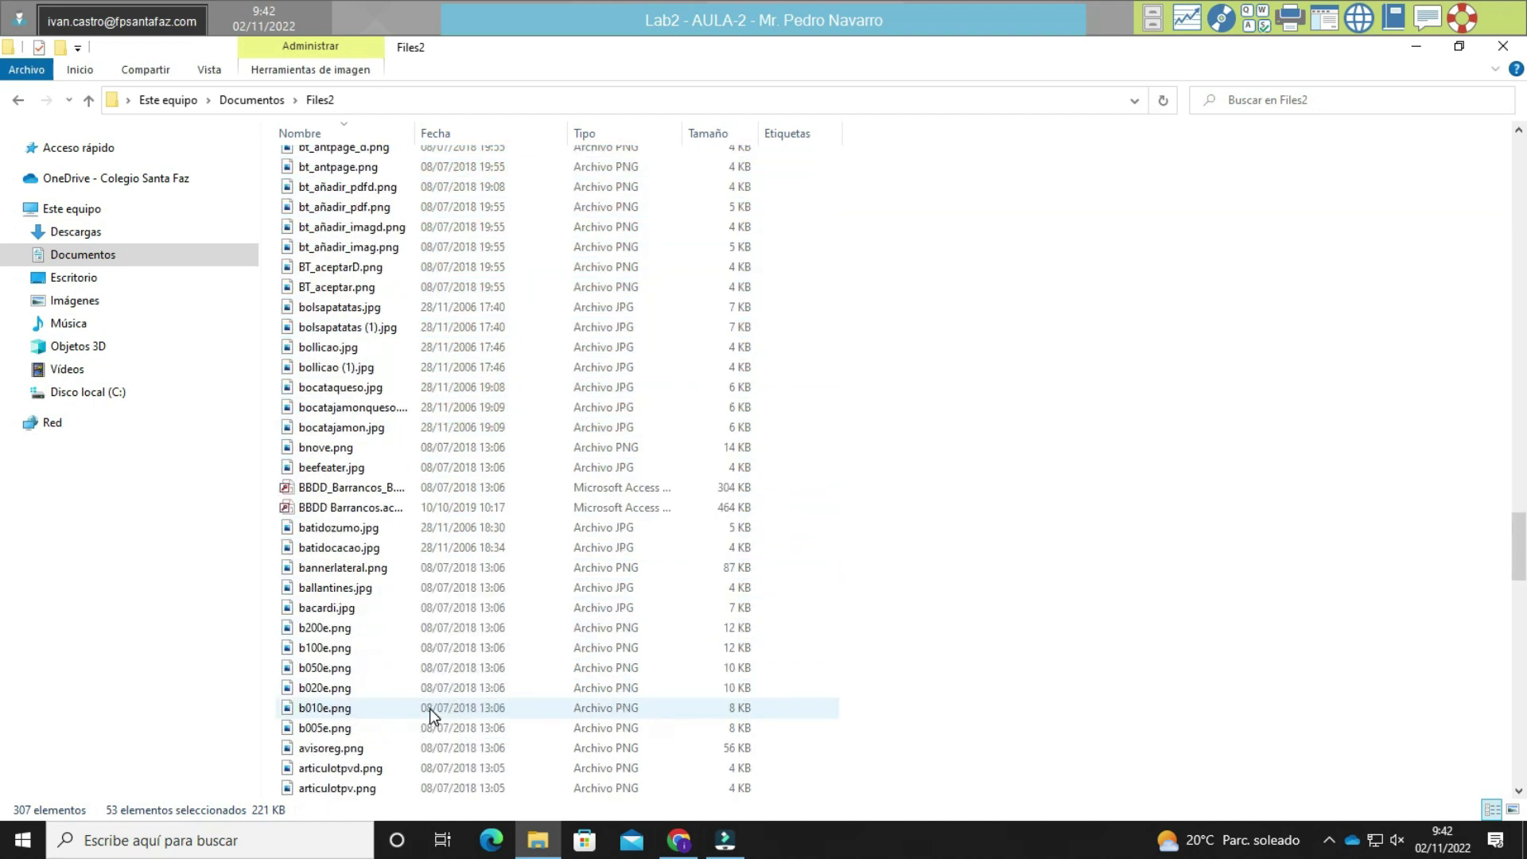
{"action": "left_click", "coordinate": [398, 445], "text": "shift"}
{"action": "left_click", "coordinate": [399, 465], "text": "shift"}
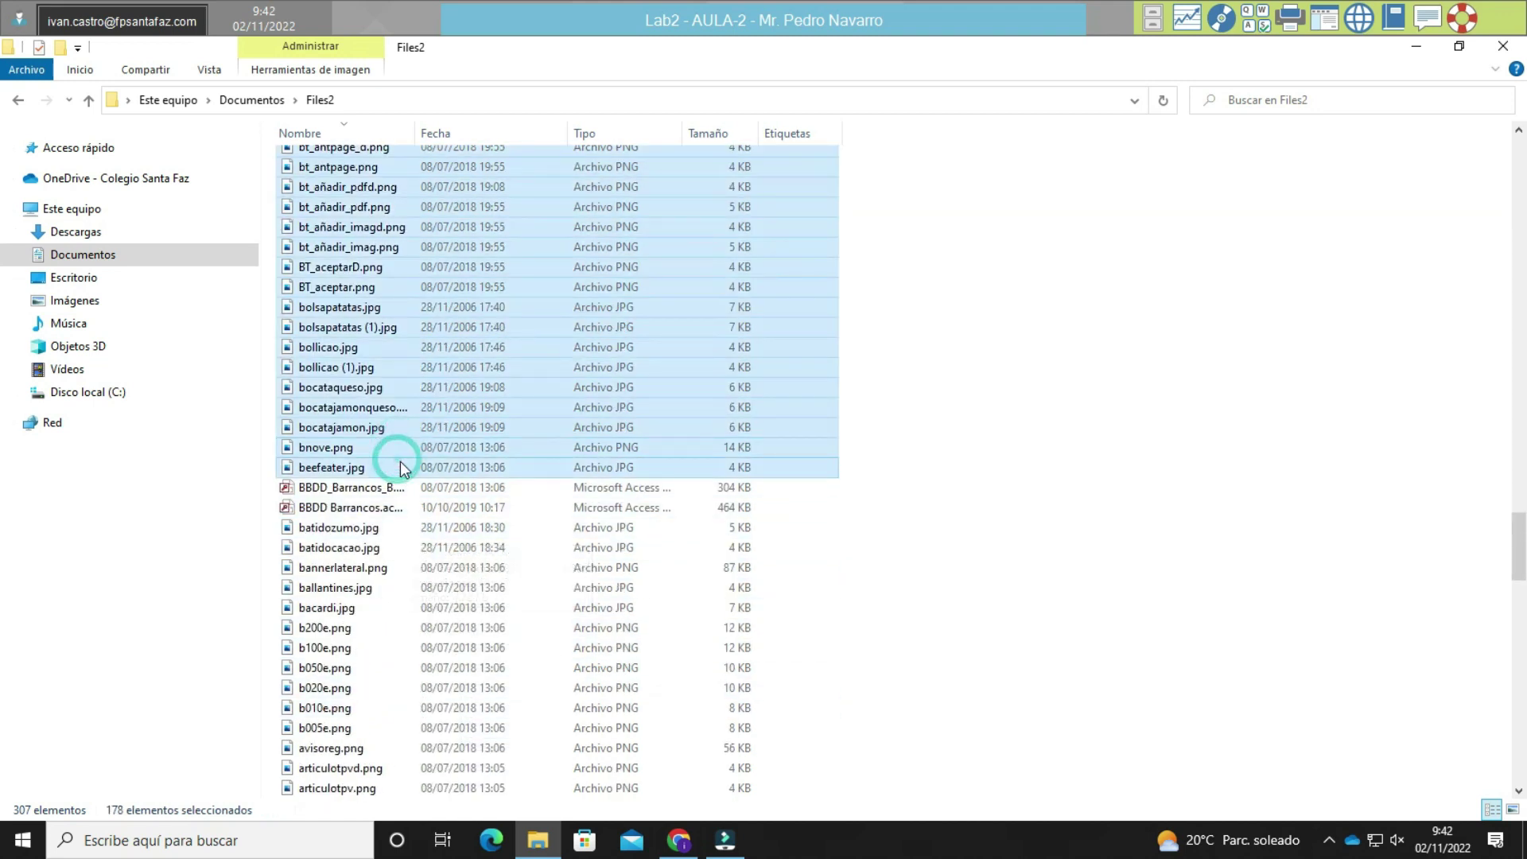
Paste the copied images into the 01_Pictures folder inside Case1, dismiss the duplicate-name dialog, and show the folder in Details view.
{"action": "key", "text": "alt+Left"}
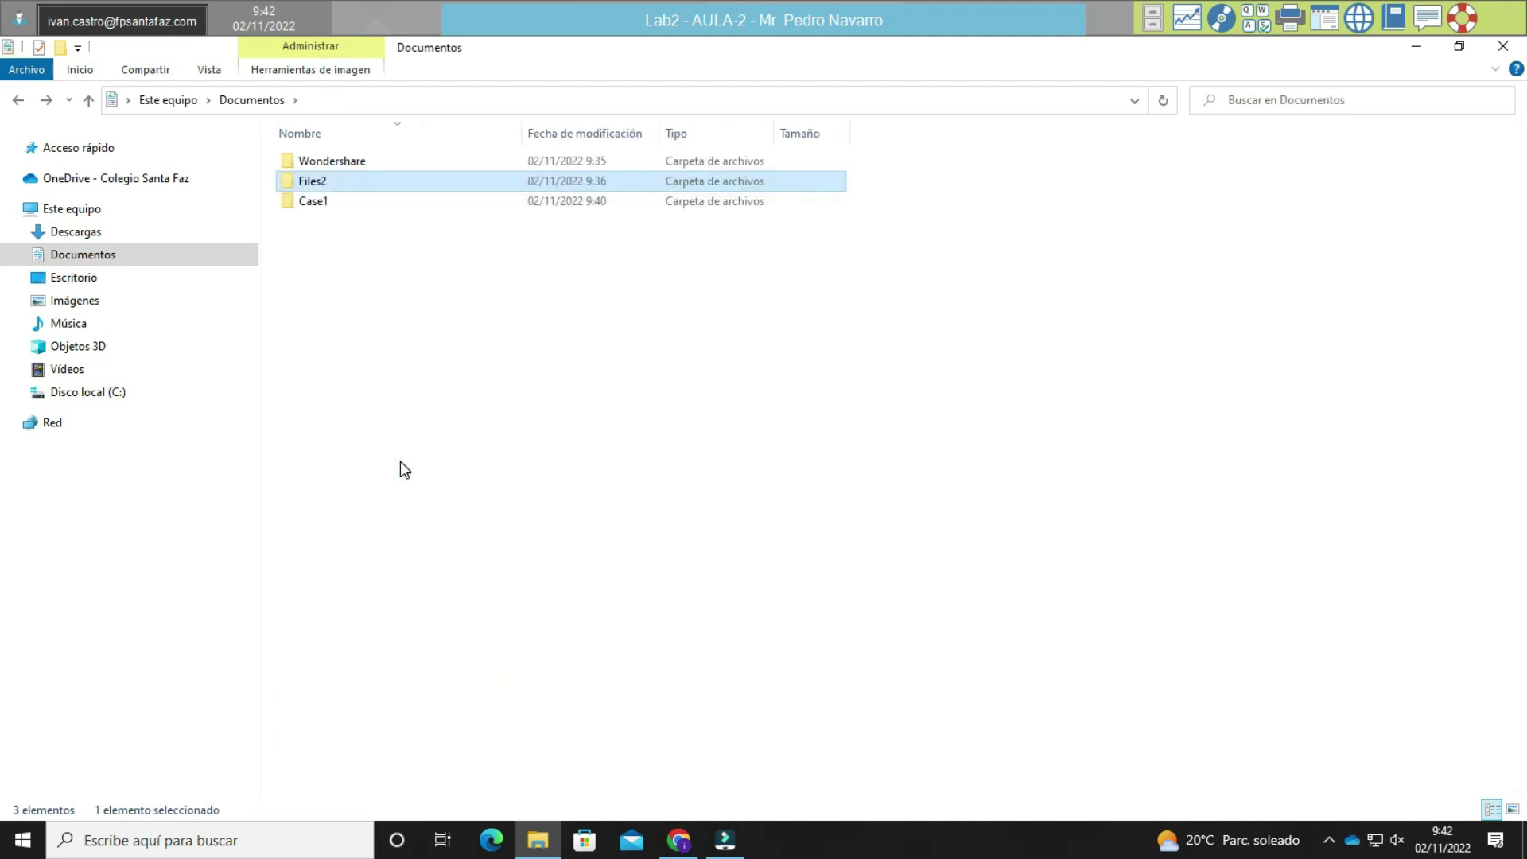
{"action": "key", "text": "Down"}
{"action": "key", "text": "Return"}
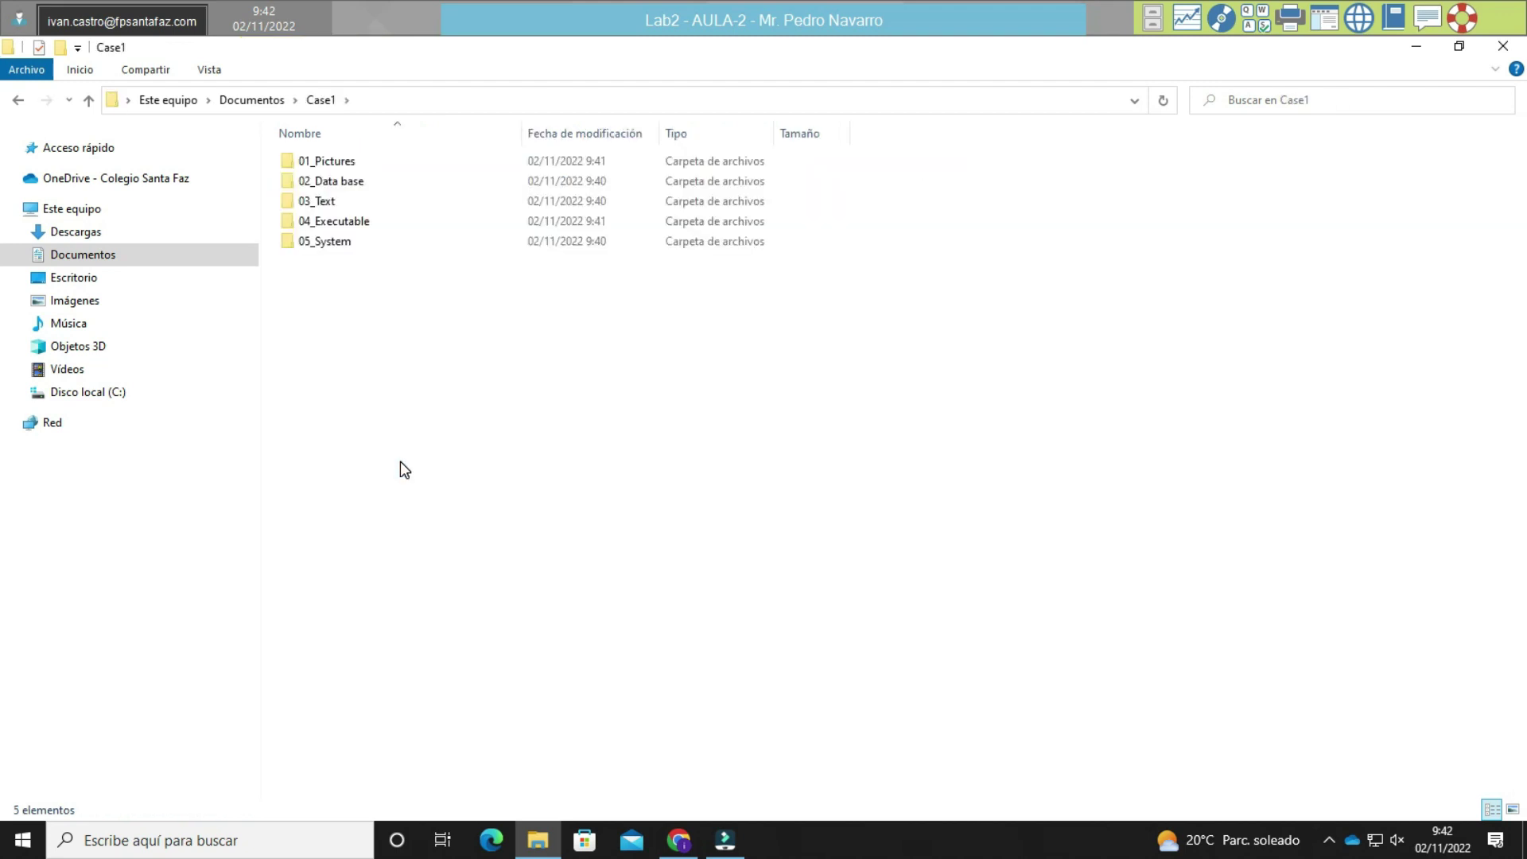
{"action": "key", "text": "Down"}
{"action": "key", "text": "Return"}
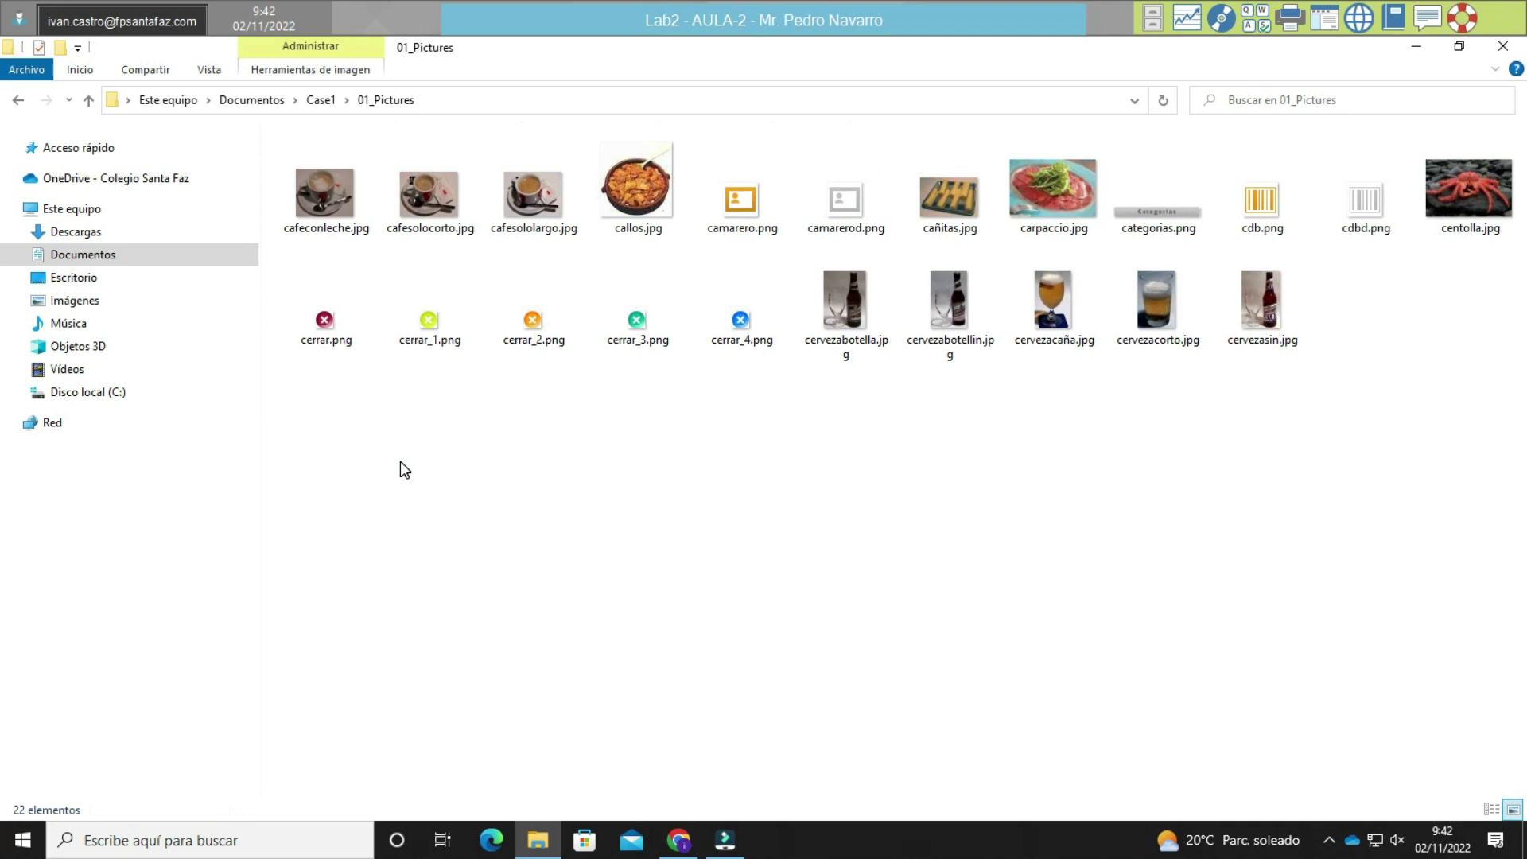
{"action": "key", "text": "ctrl+v"}
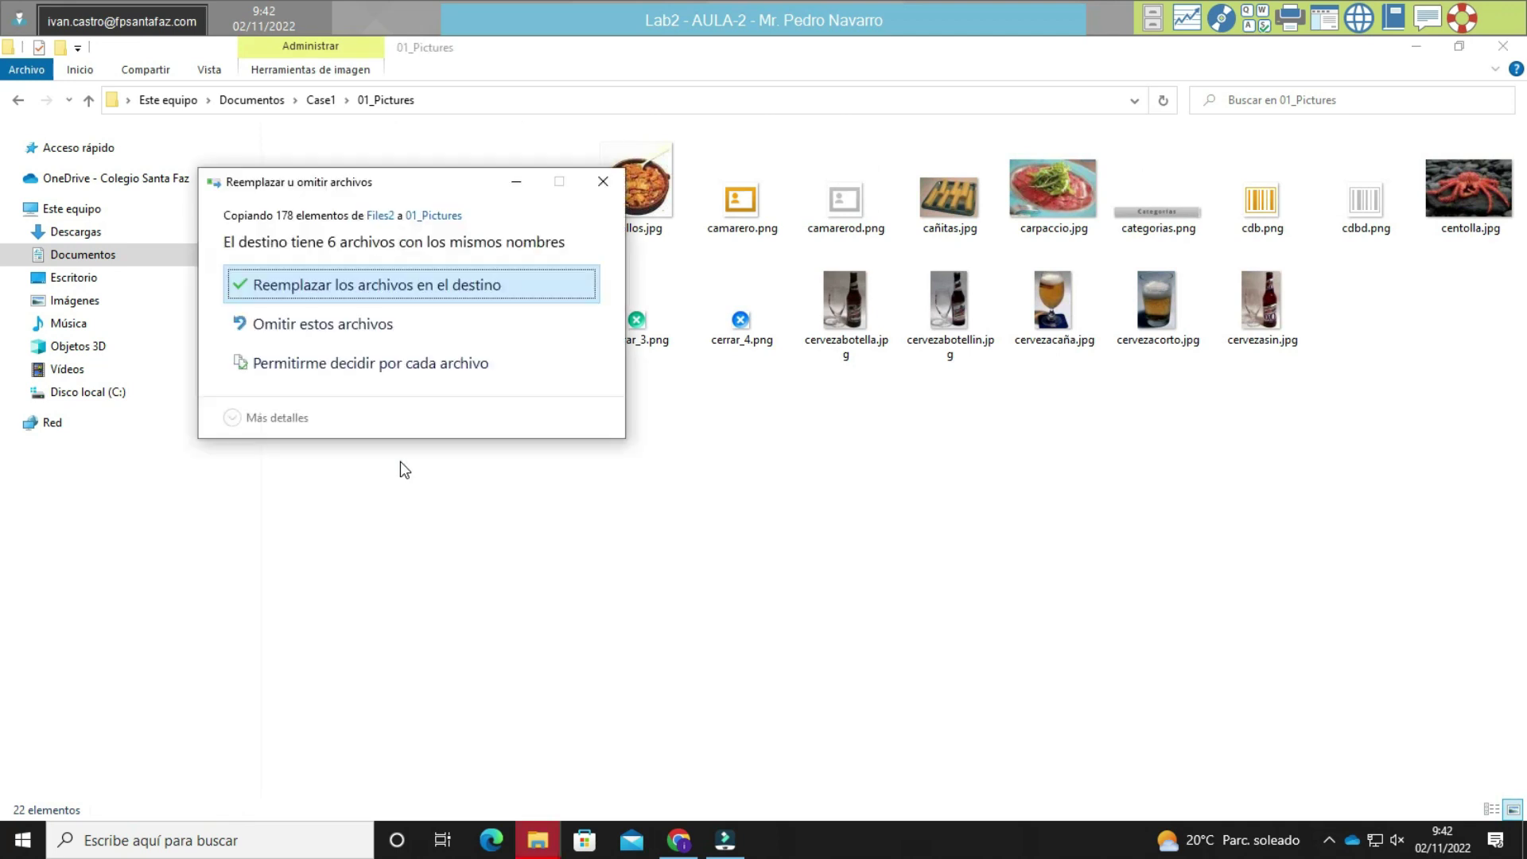
{"action": "left_click", "coordinate": [603, 181]}
{"action": "left_click", "coordinate": [211, 70]}
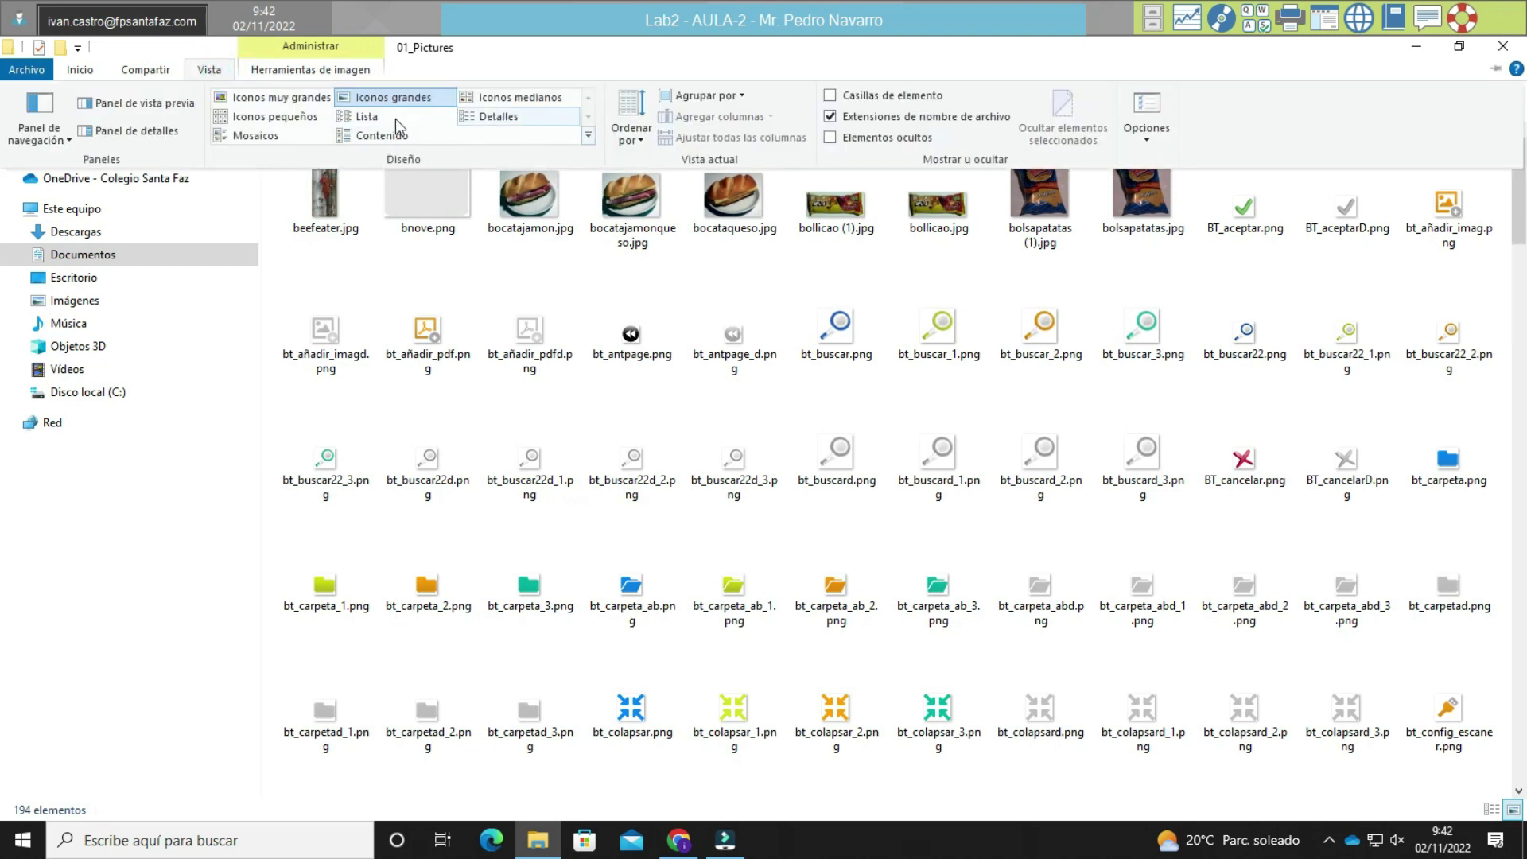
{"action": "left_click", "coordinate": [492, 120]}
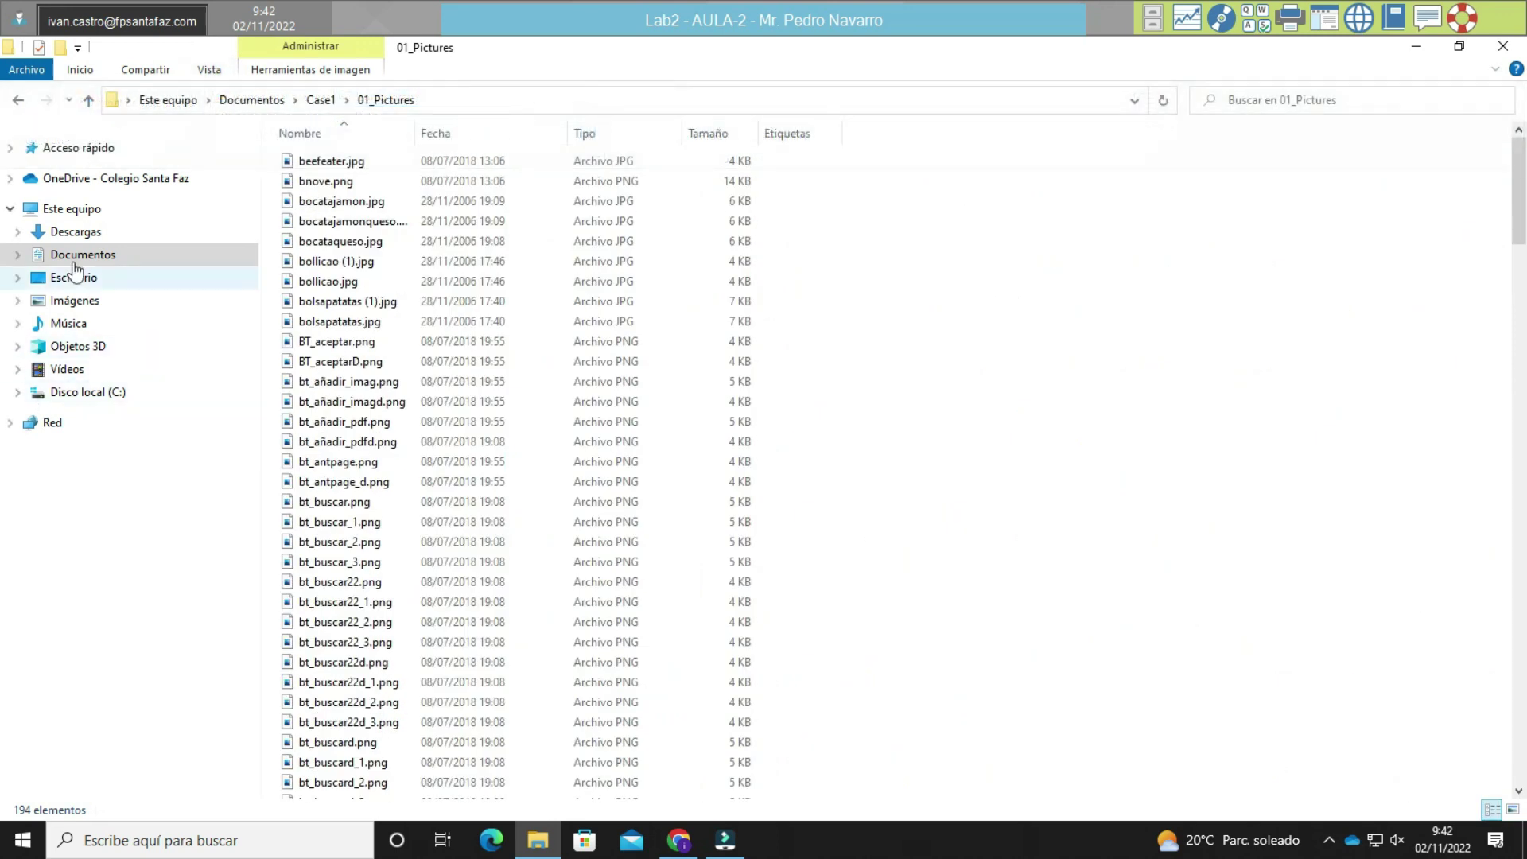
Go back from 01_Pictures to Documents and open the Files2 folder.
{"action": "key", "text": "alt+Left"}
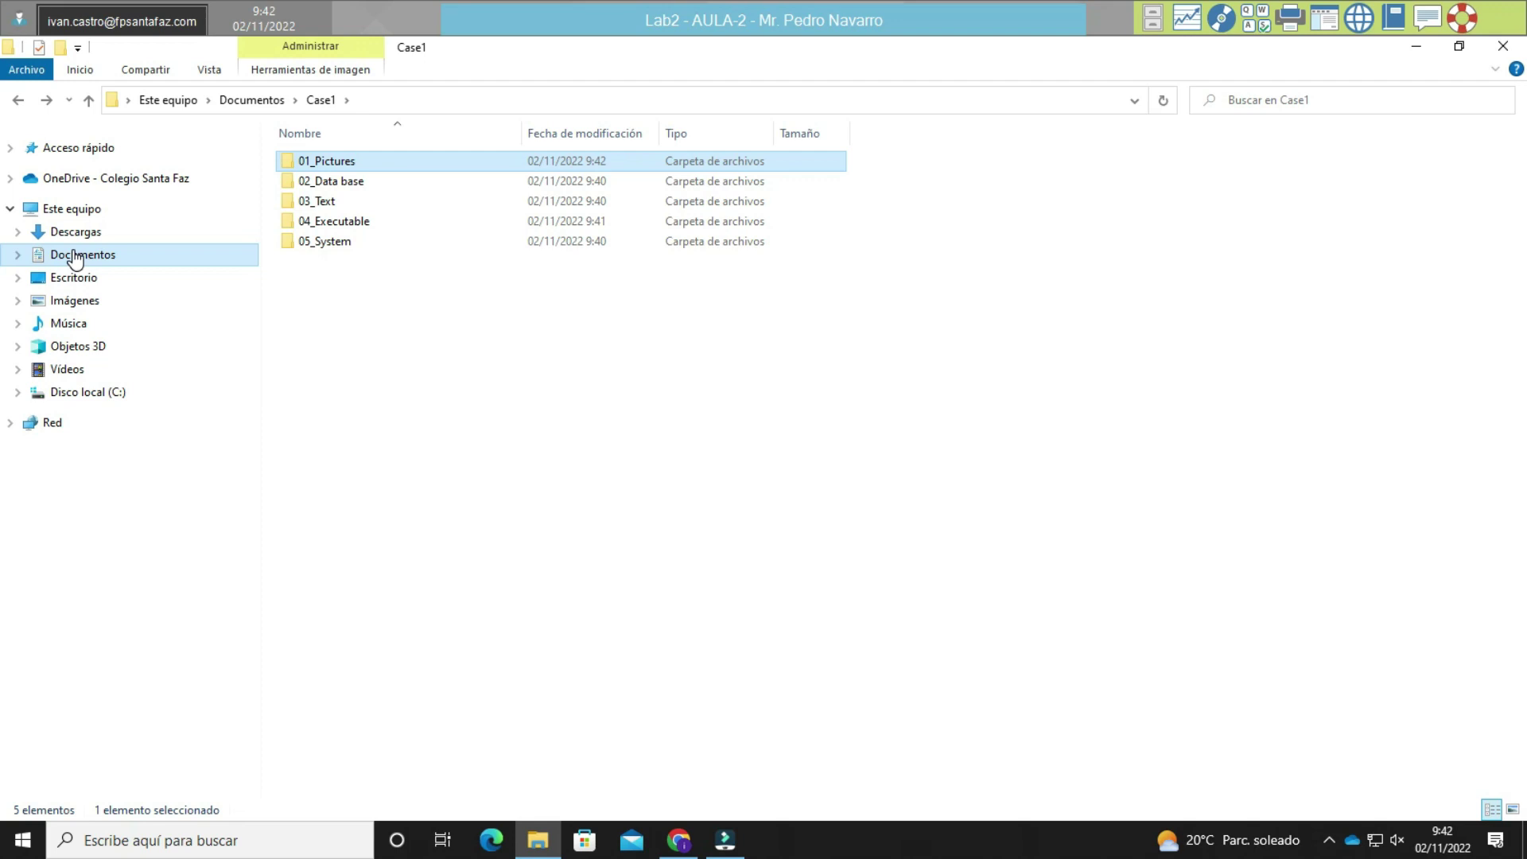
{"action": "key", "text": "alt+Left"}
{"action": "key", "text": "Up"}
{"action": "key", "text": "Return"}
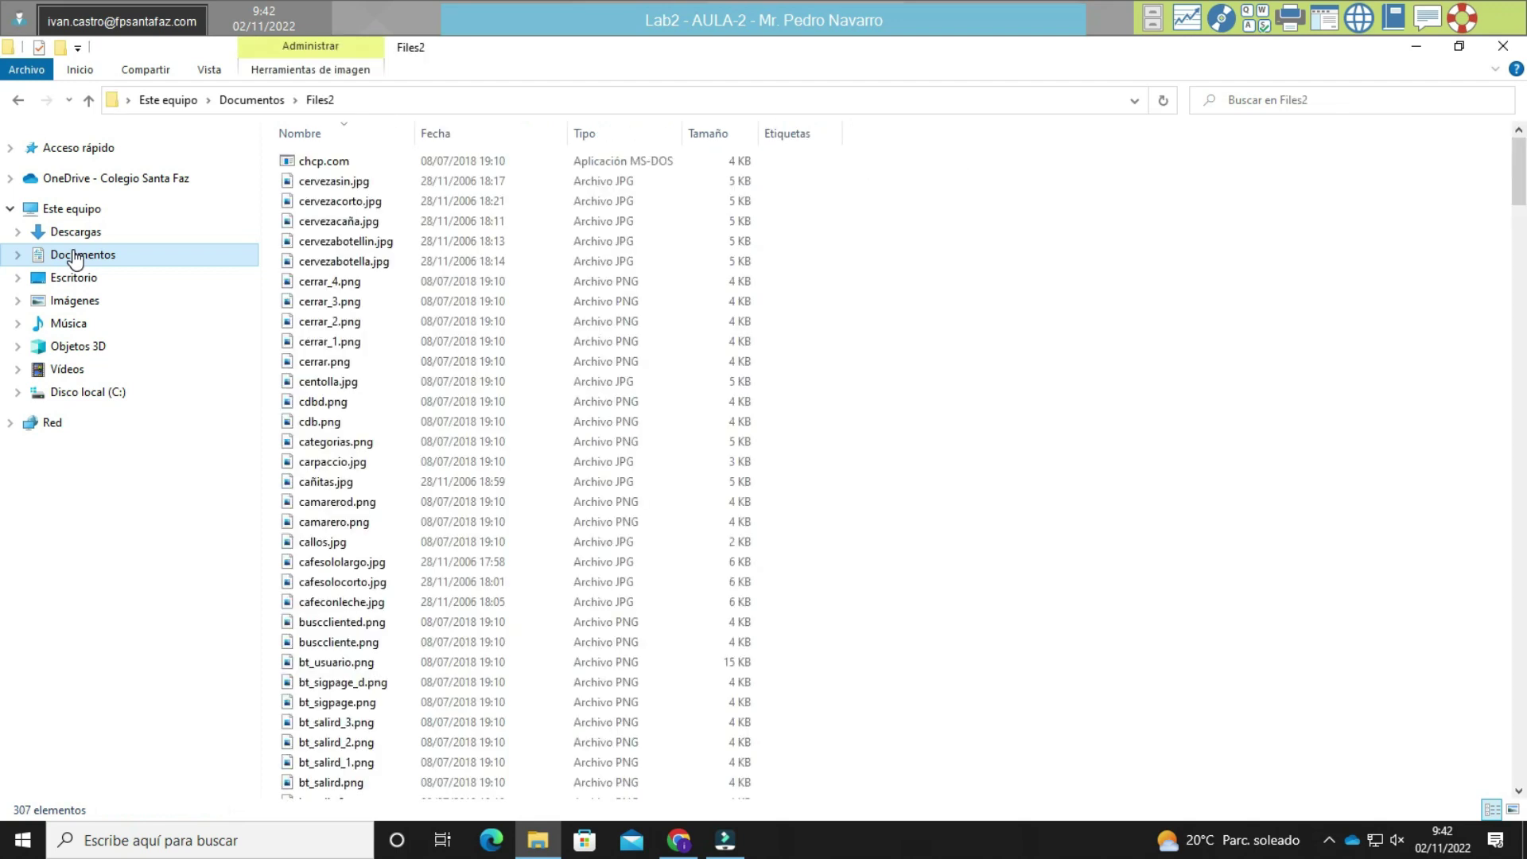
{"action": "key", "text": "alt"}
{"action": "key", "text": "Up"}
{"action": "key", "text": "Down"}
{"action": "key", "text": "Down"}
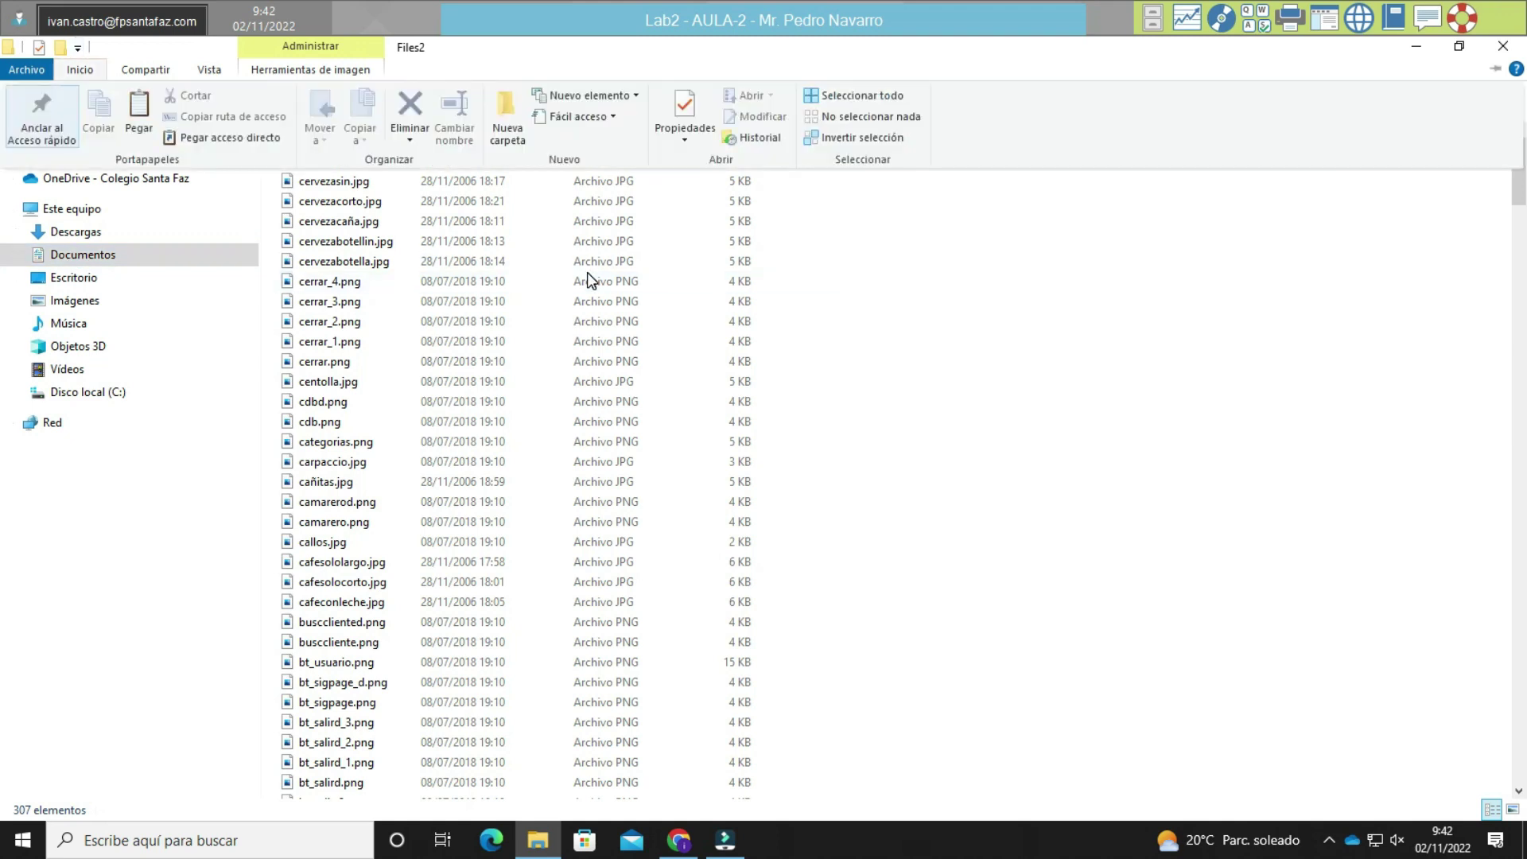
{"action": "key", "text": "Escape"}
{"action": "left_click", "coordinate": [591, 256]}
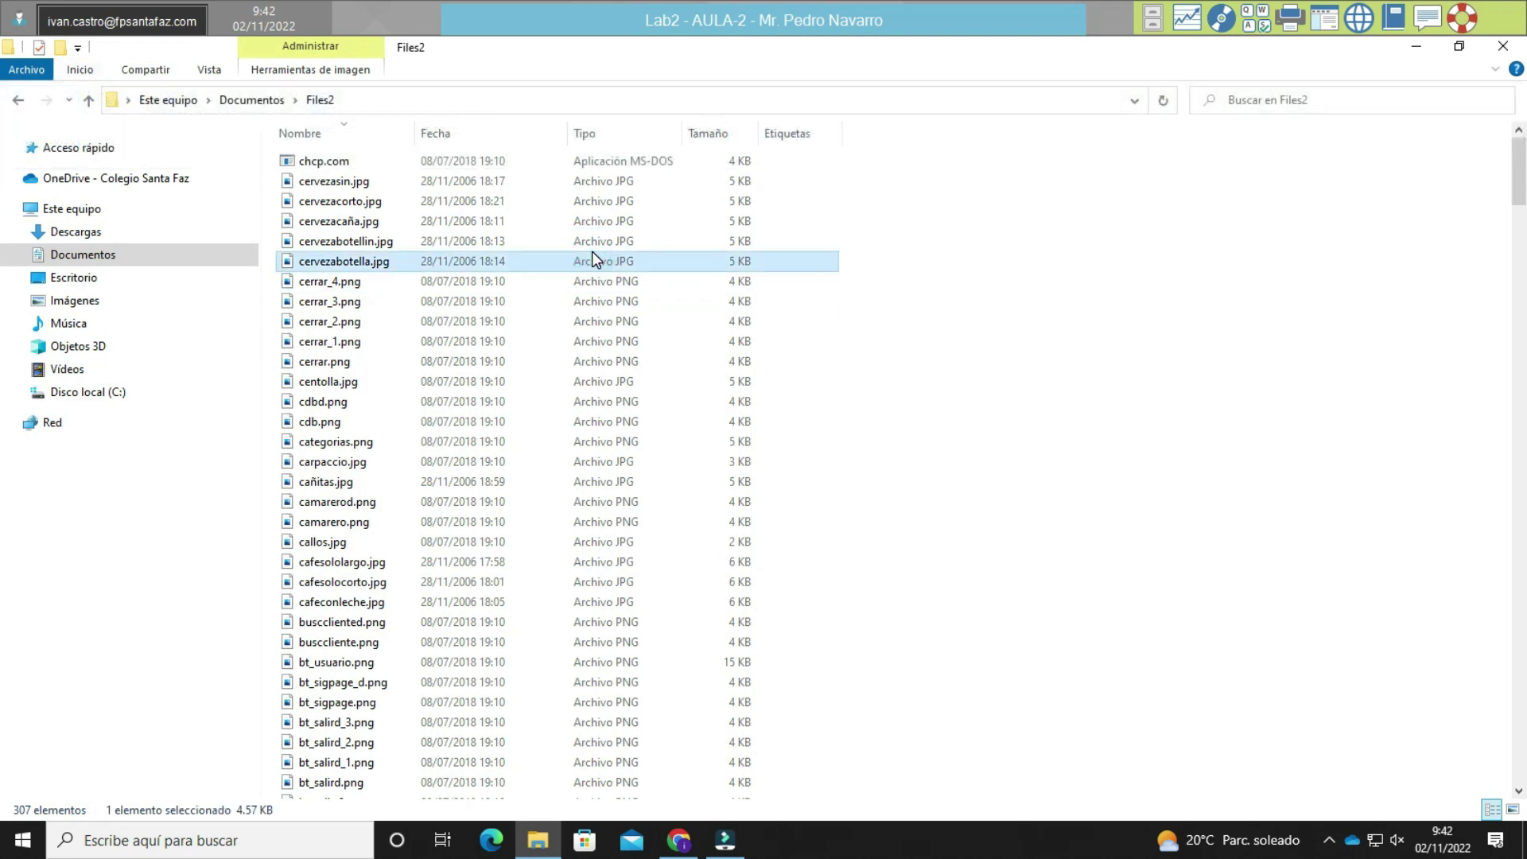
{"action": "key", "text": "Down"}
Select the two Access database files, BBDD_Barrancos_B and BBDD Barrancos, in Files2 and copy them.
{"action": "scroll", "coordinate": [479, 578], "scroll_direction": "down", "scroll_amount": 15}
{"action": "scroll", "coordinate": [479, 578], "scroll_direction": "down", "scroll_amount": 20}
{"action": "scroll", "coordinate": [448, 460], "scroll_direction": "down", "scroll_amount": 5}
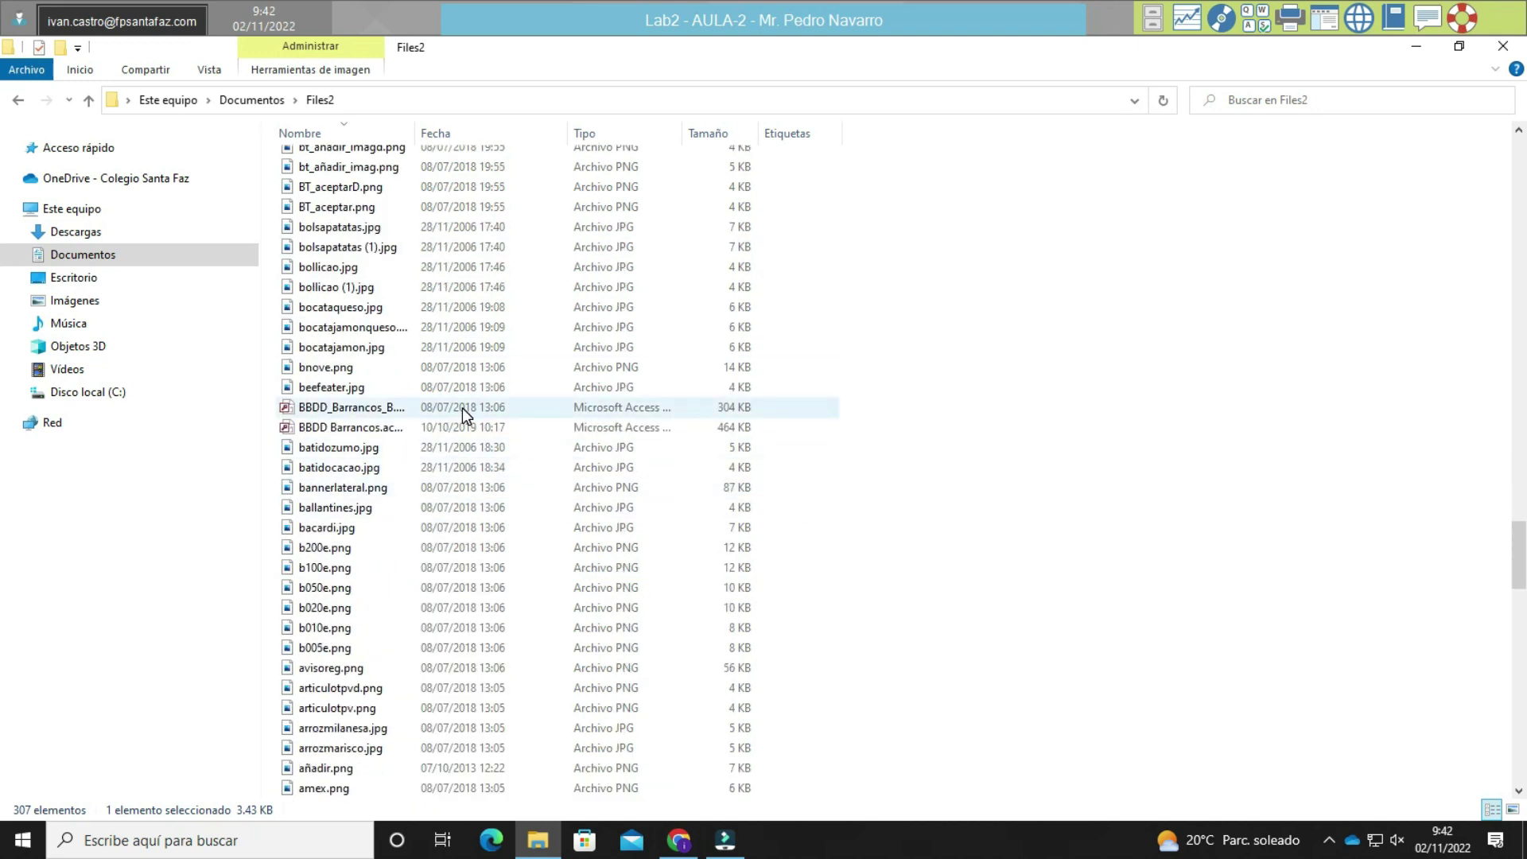
{"action": "scroll", "coordinate": [461, 408], "scroll_direction": "up", "scroll_amount": 20}
{"action": "scroll", "coordinate": [481, 332], "scroll_direction": "down", "scroll_amount": 10}
{"action": "scroll", "coordinate": [480, 331], "scroll_direction": "down", "scroll_amount": 20}
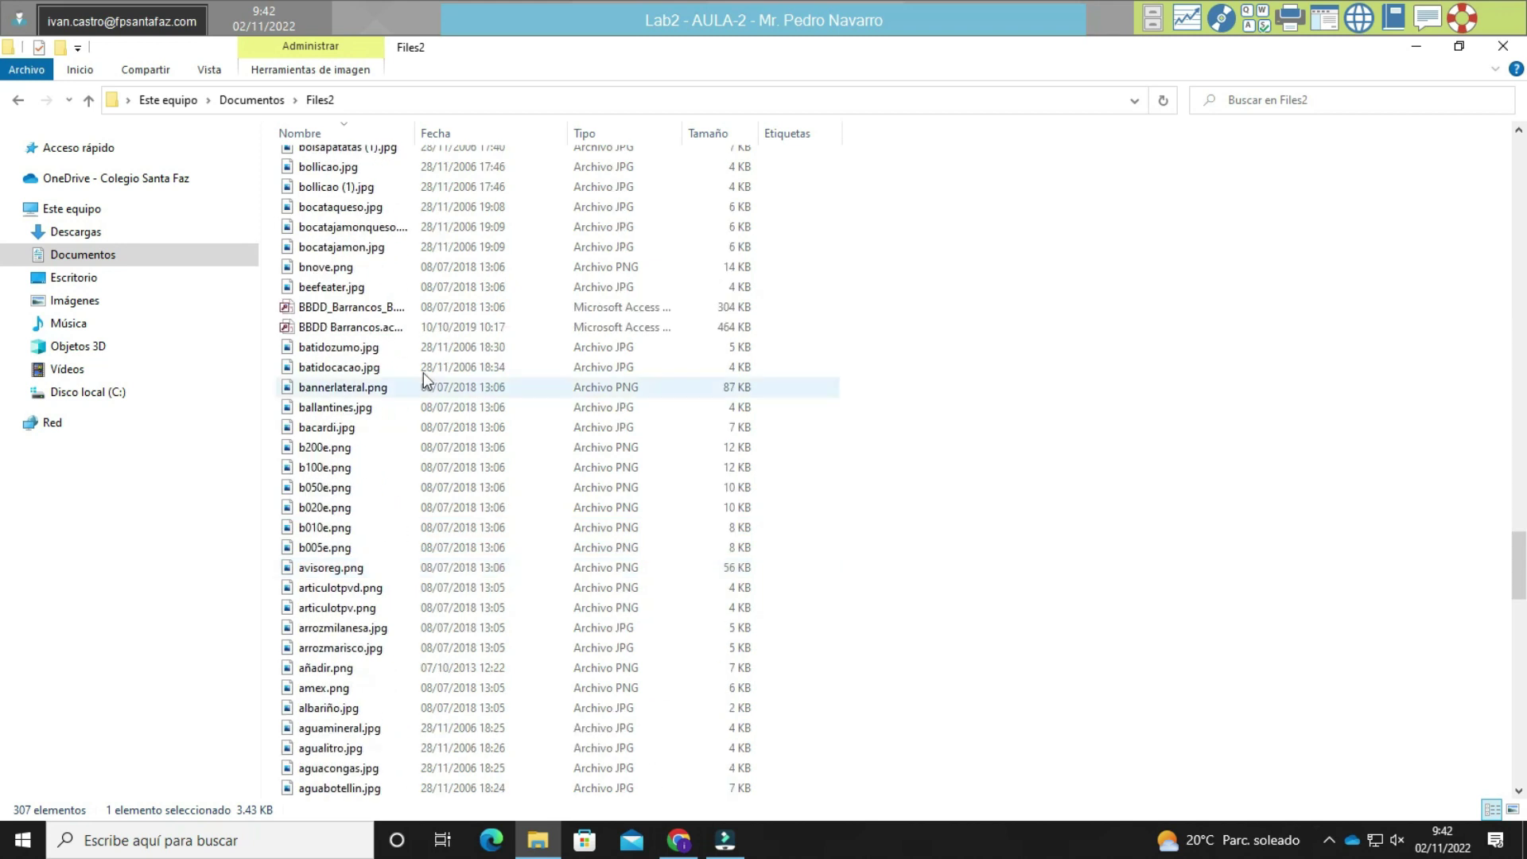
{"action": "left_click", "coordinate": [423, 313]}
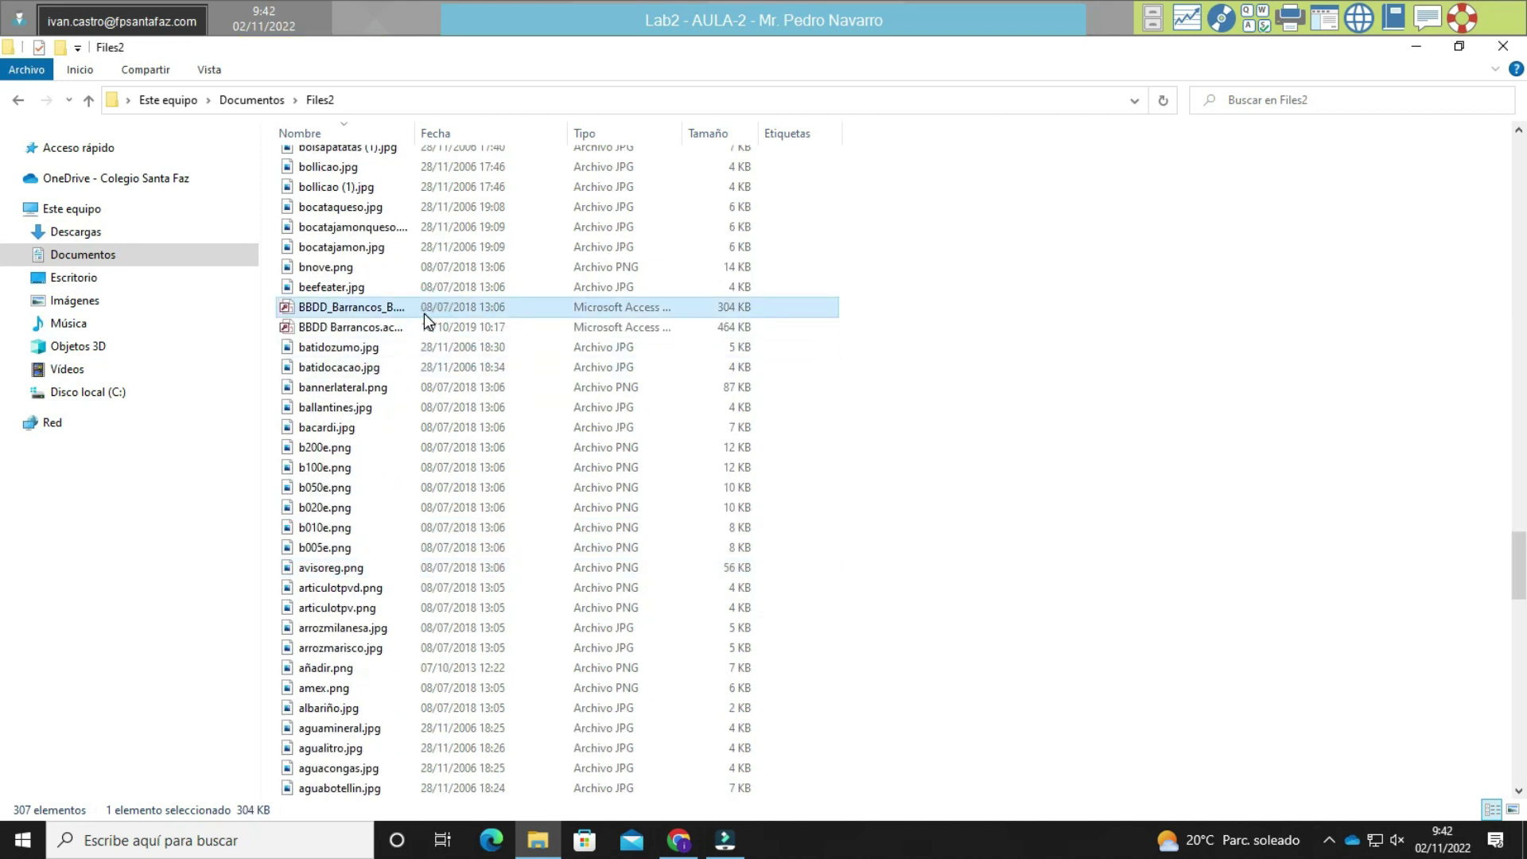
{"action": "key", "text": "shift+Down"}
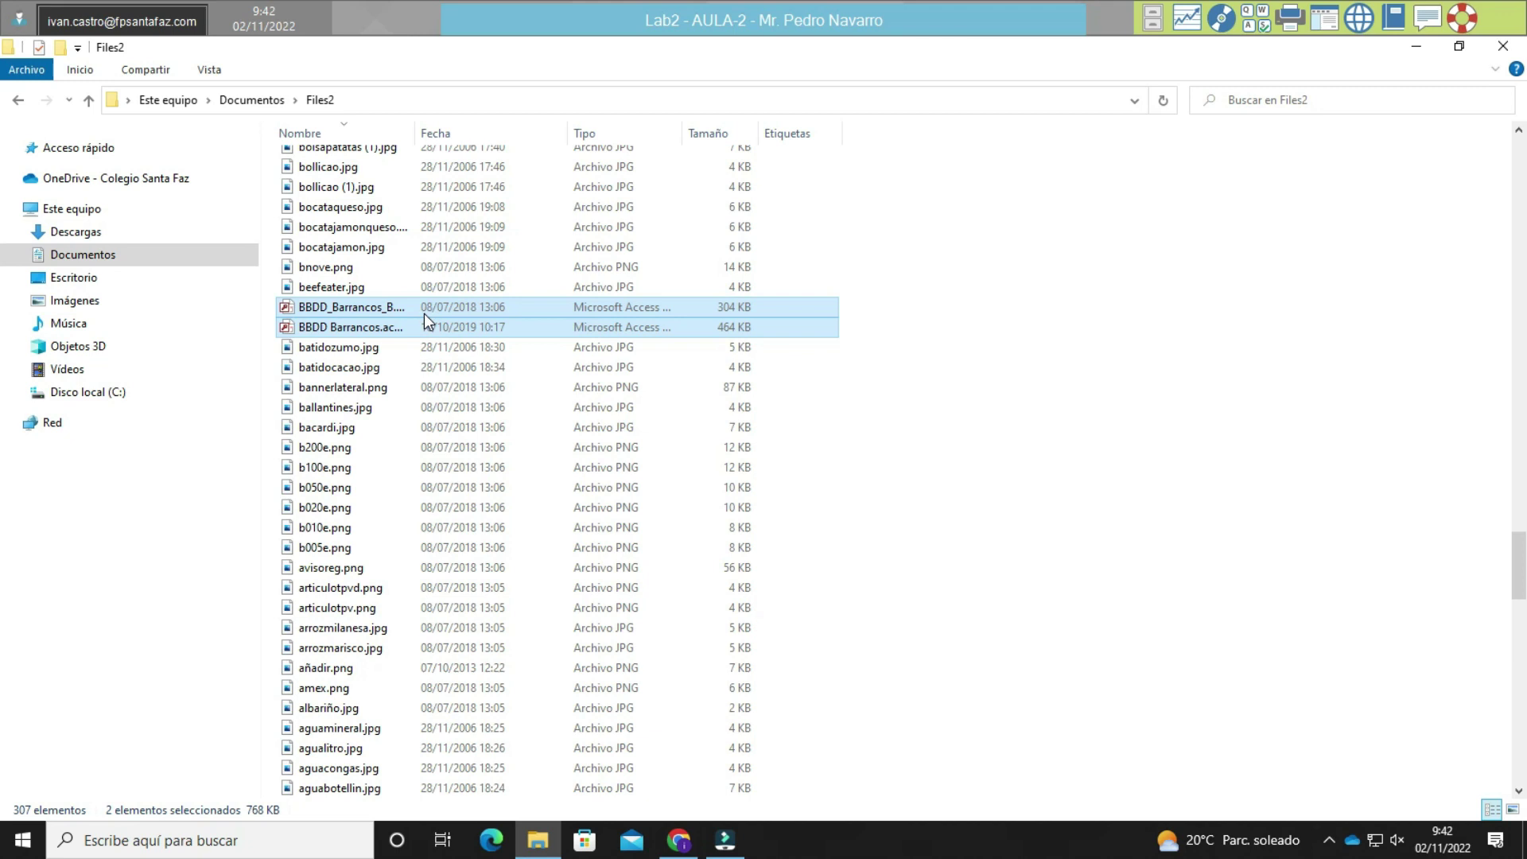
Paste the copied Access database files into the 02_Data base folder inside Case1.
{"action": "key", "text": "BackSpace"}
{"action": "key", "text": "Down"}
{"action": "key", "text": "Return"}
{"action": "key", "text": "Down"}
{"action": "key", "text": "Down"}
{"action": "key", "text": "Down"}
{"action": "key", "text": "Return"}
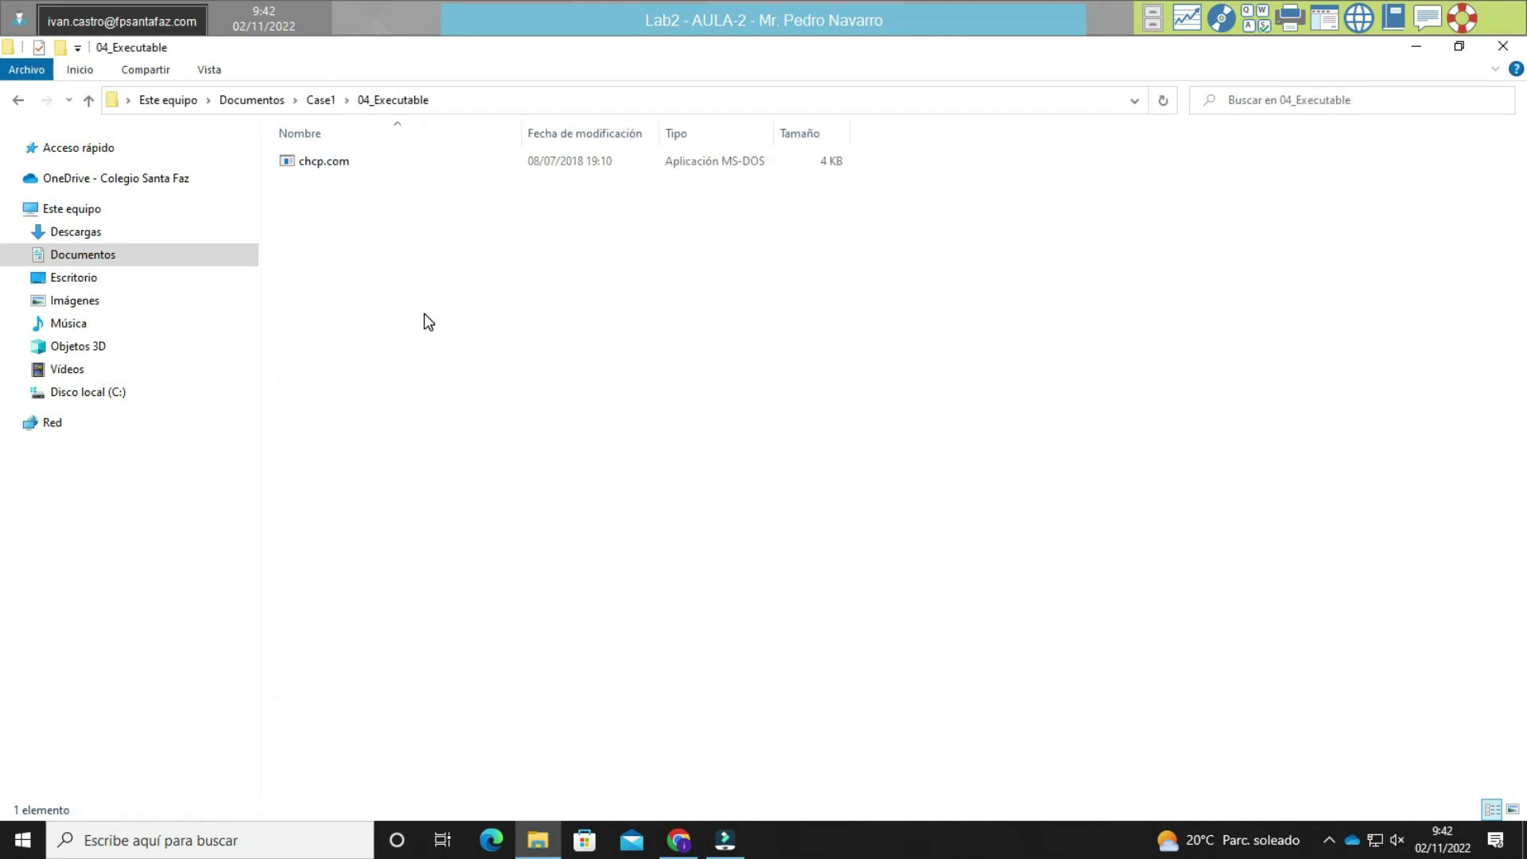
{"action": "key", "text": "BackSpace"}
{"action": "key", "text": "Up"}
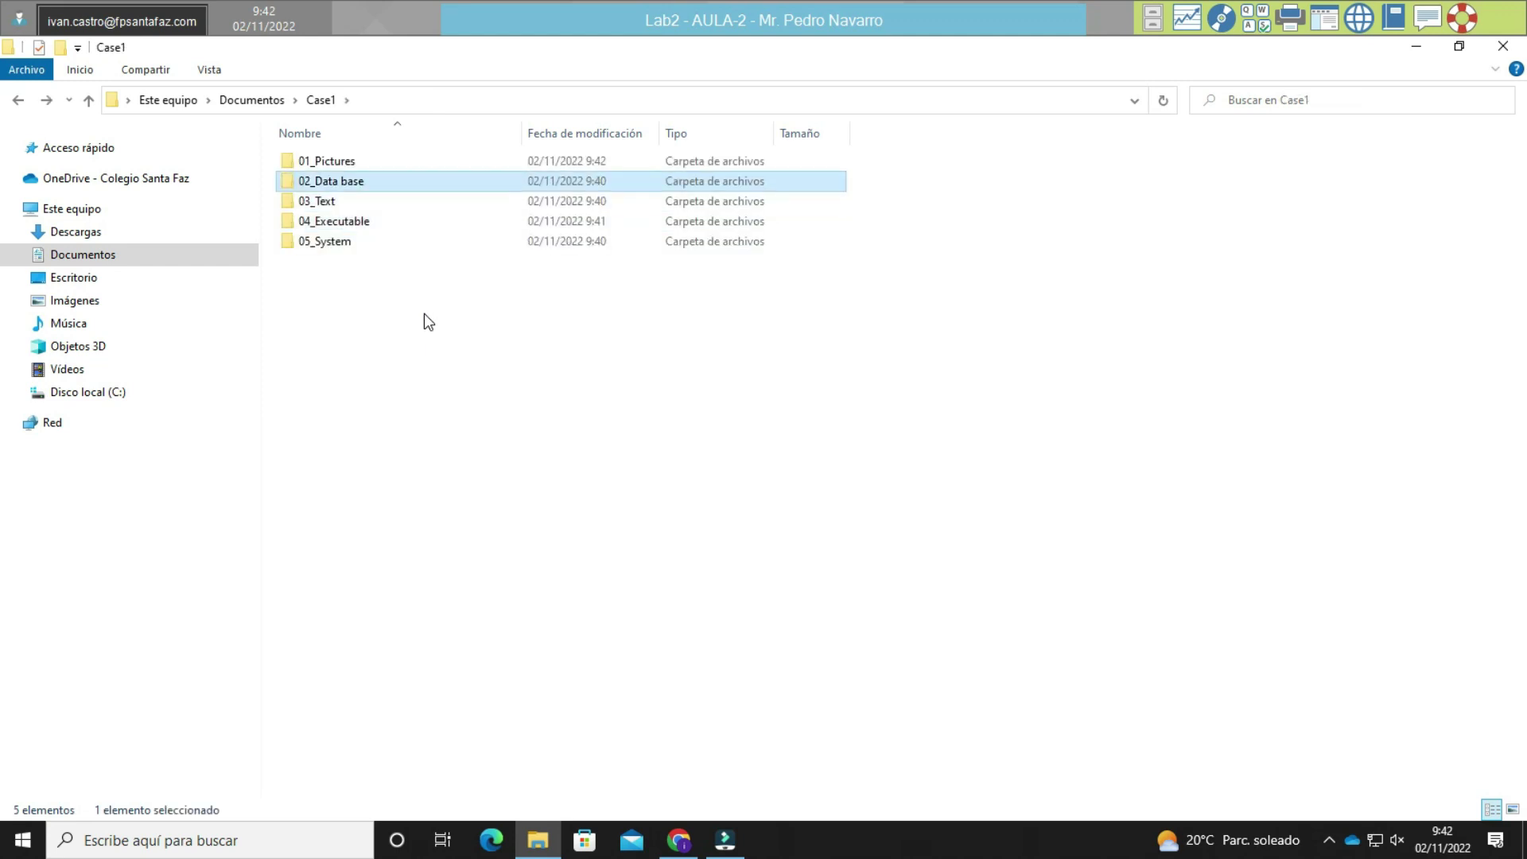
{"action": "key", "text": "Up"}
{"action": "key", "text": "Return"}
{"action": "key", "text": "ctrl+v"}
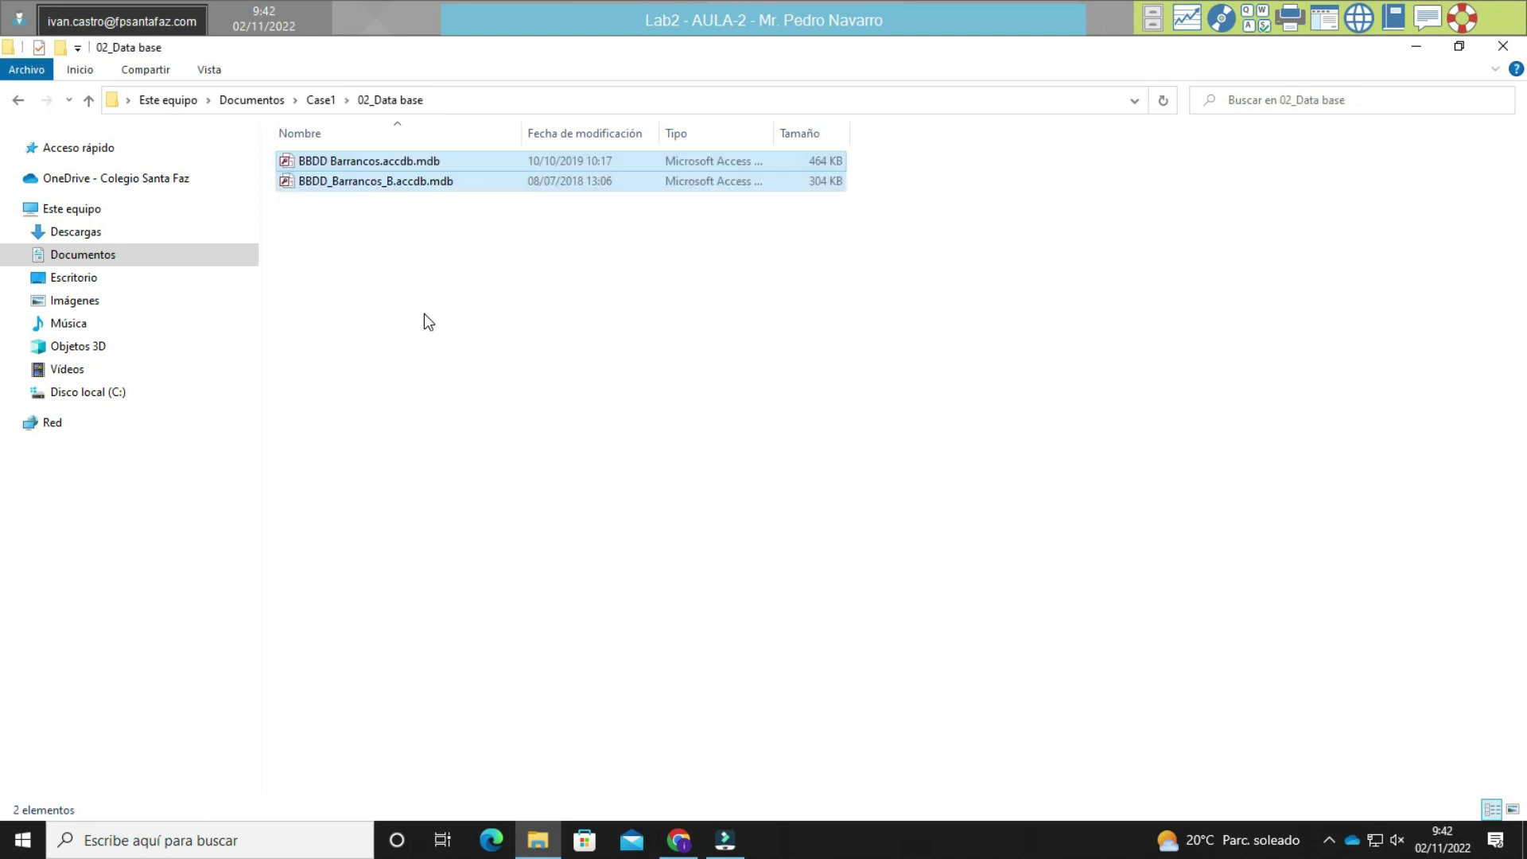
Return to Files2, select the ADMON.TAB file and copy it.
{"action": "key", "text": "BackSpace"}
{"action": "key", "text": "BackSpace"}
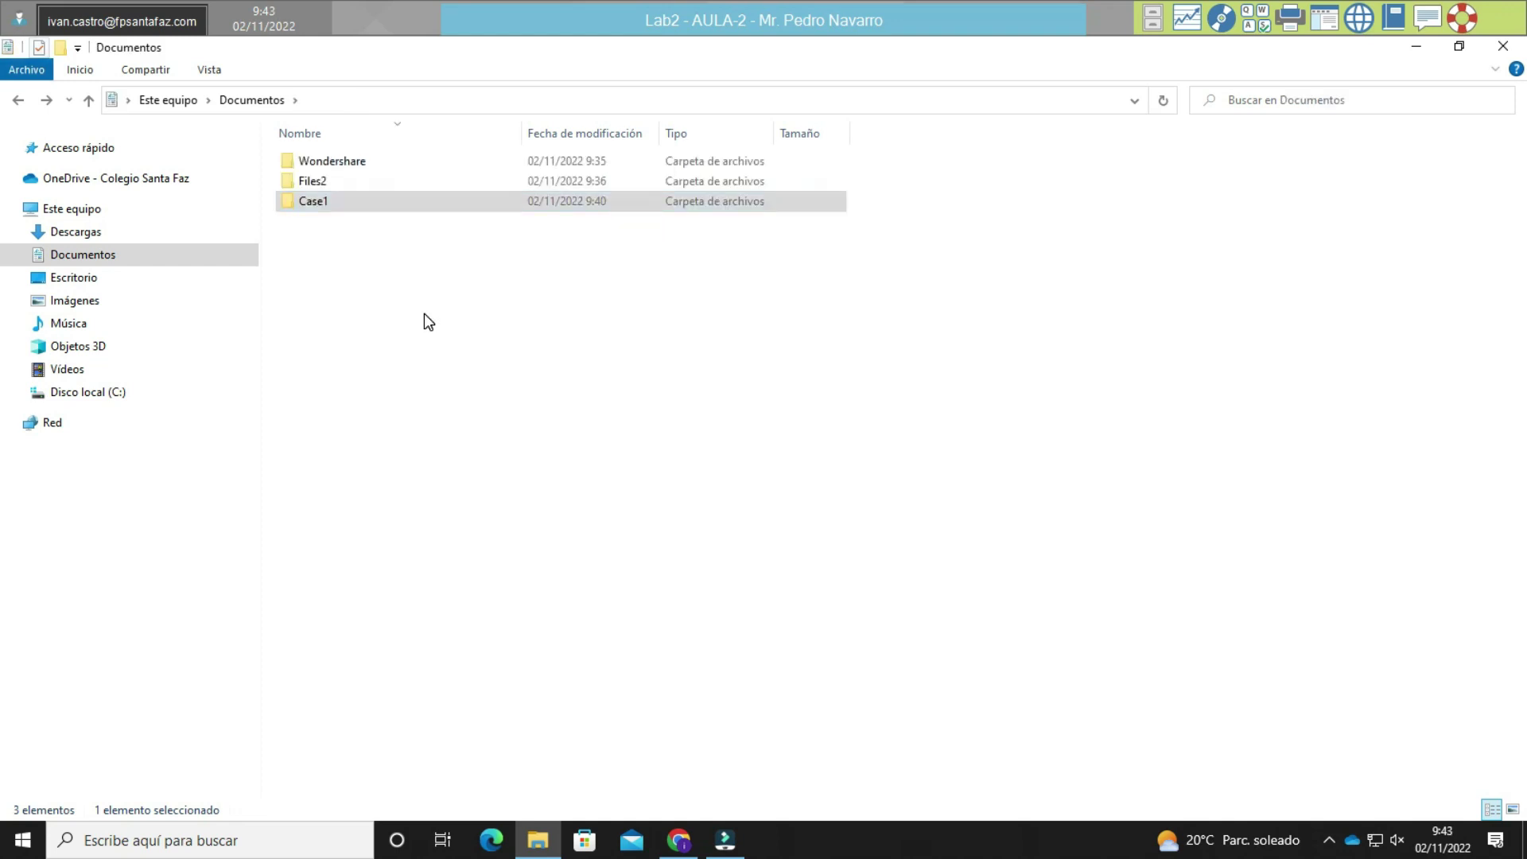
{"action": "left_click", "coordinate": [421, 165]}
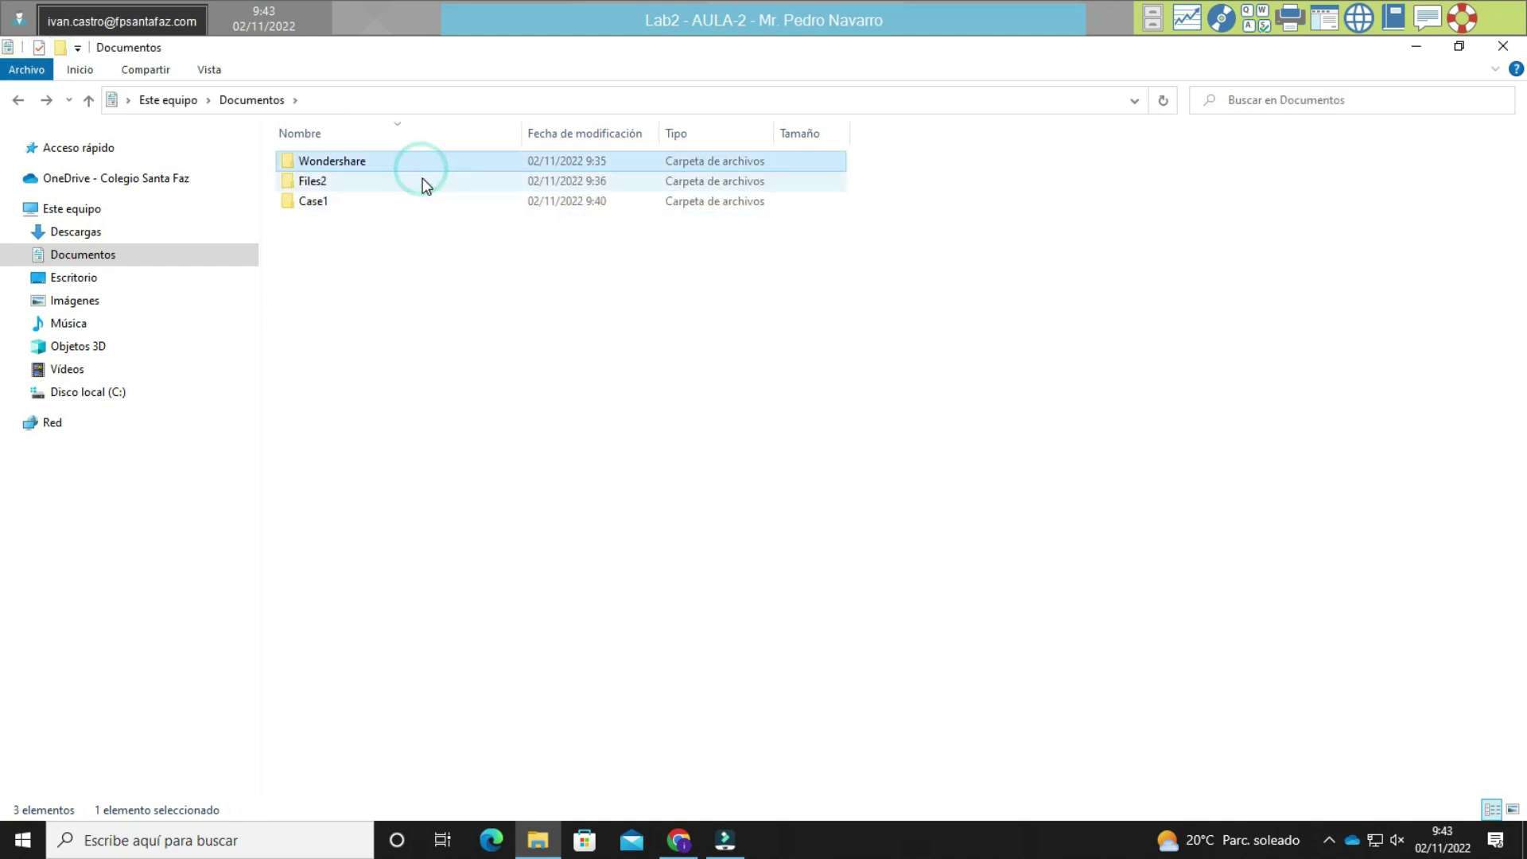
{"action": "double_click", "coordinate": [426, 183]}
{"action": "scroll", "coordinate": [557, 389], "scroll_direction": "down", "scroll_amount": 15}
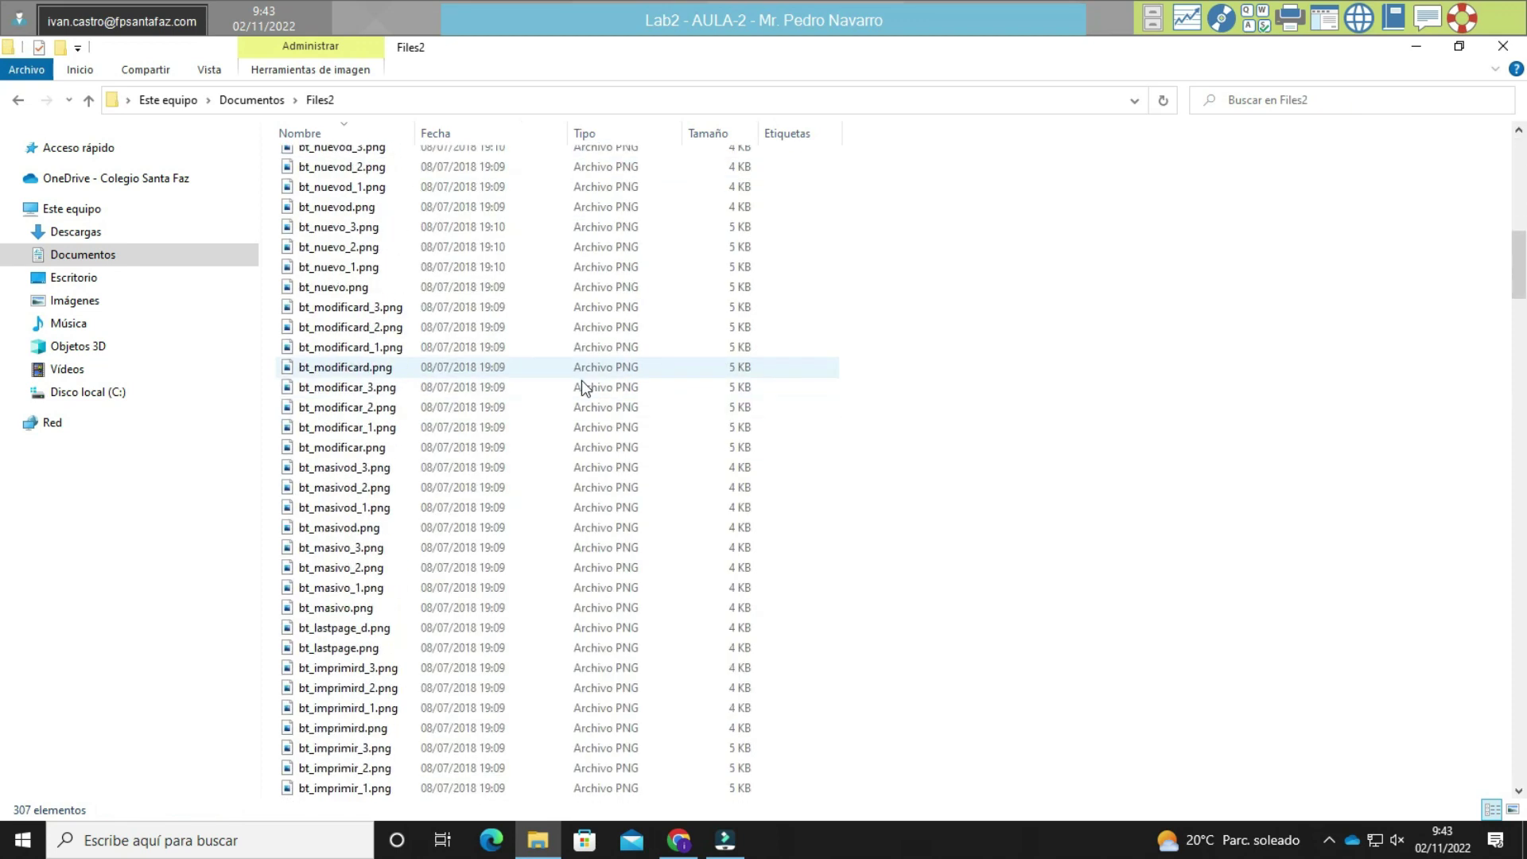
{"action": "scroll", "coordinate": [581, 380], "scroll_direction": "down", "scroll_amount": 20}
{"action": "scroll", "coordinate": [572, 517], "scroll_direction": "down", "scroll_amount": 6}
{"action": "left_click", "coordinate": [527, 728]}
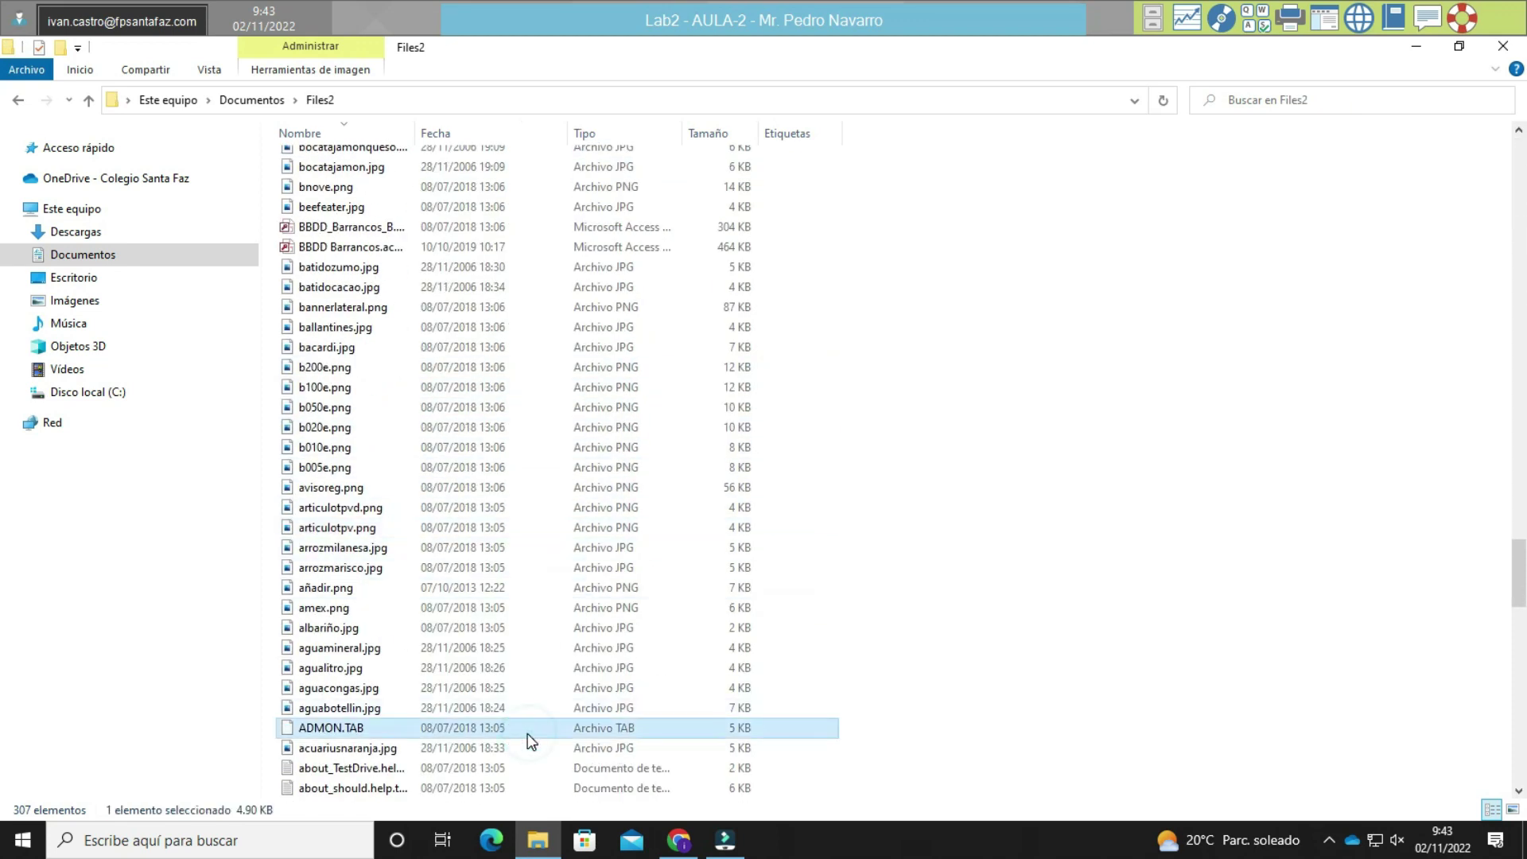
Paste the copied ADMON.TAB file into the 05_System folder inside Case1.
{"action": "key", "text": "BackSpace"}
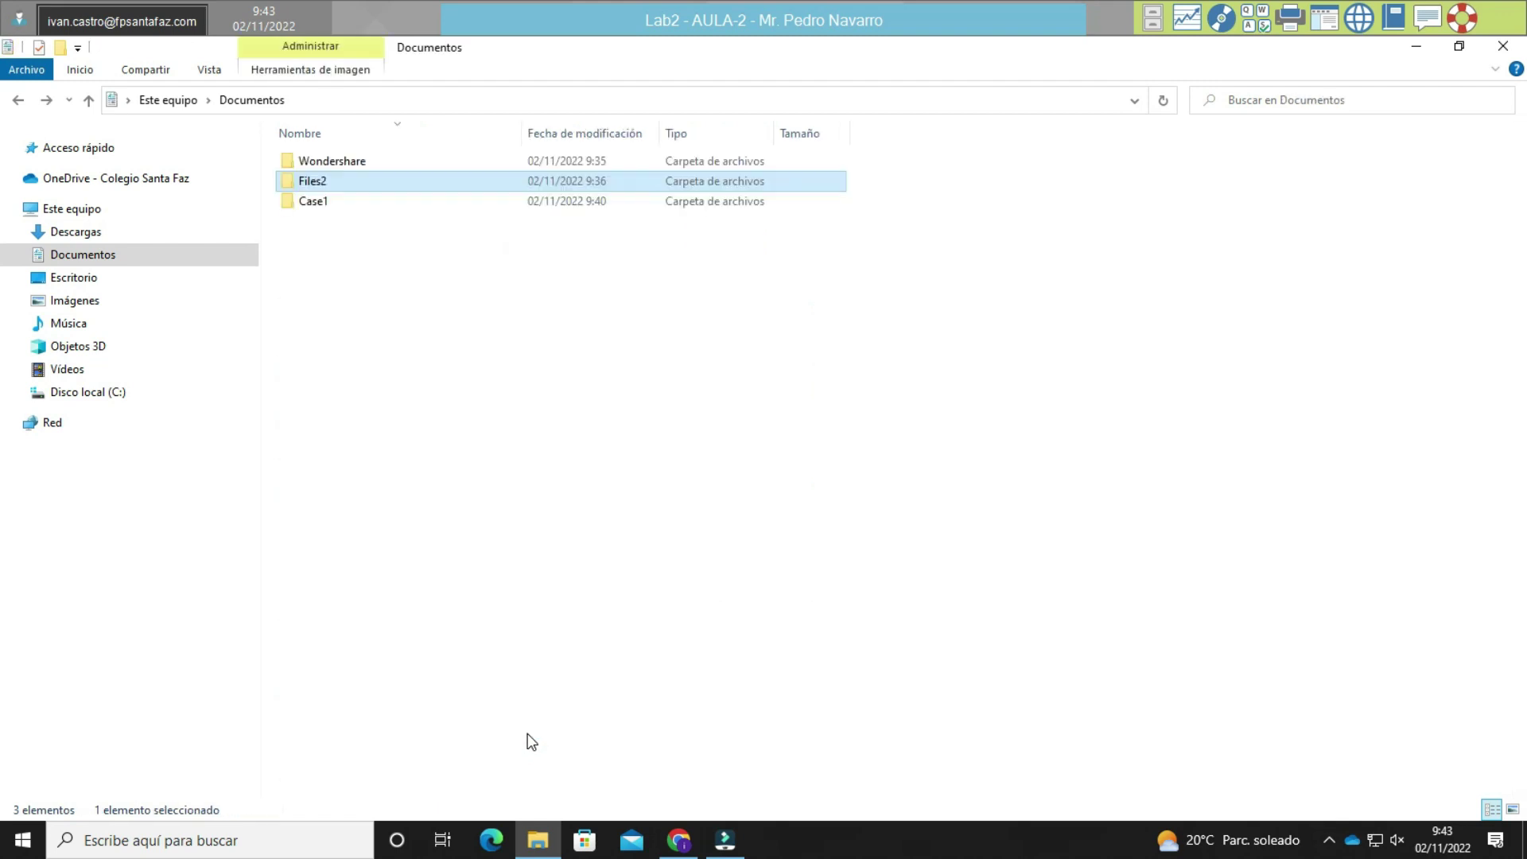
{"action": "key", "text": "Down"}
{"action": "key", "text": "Return"}
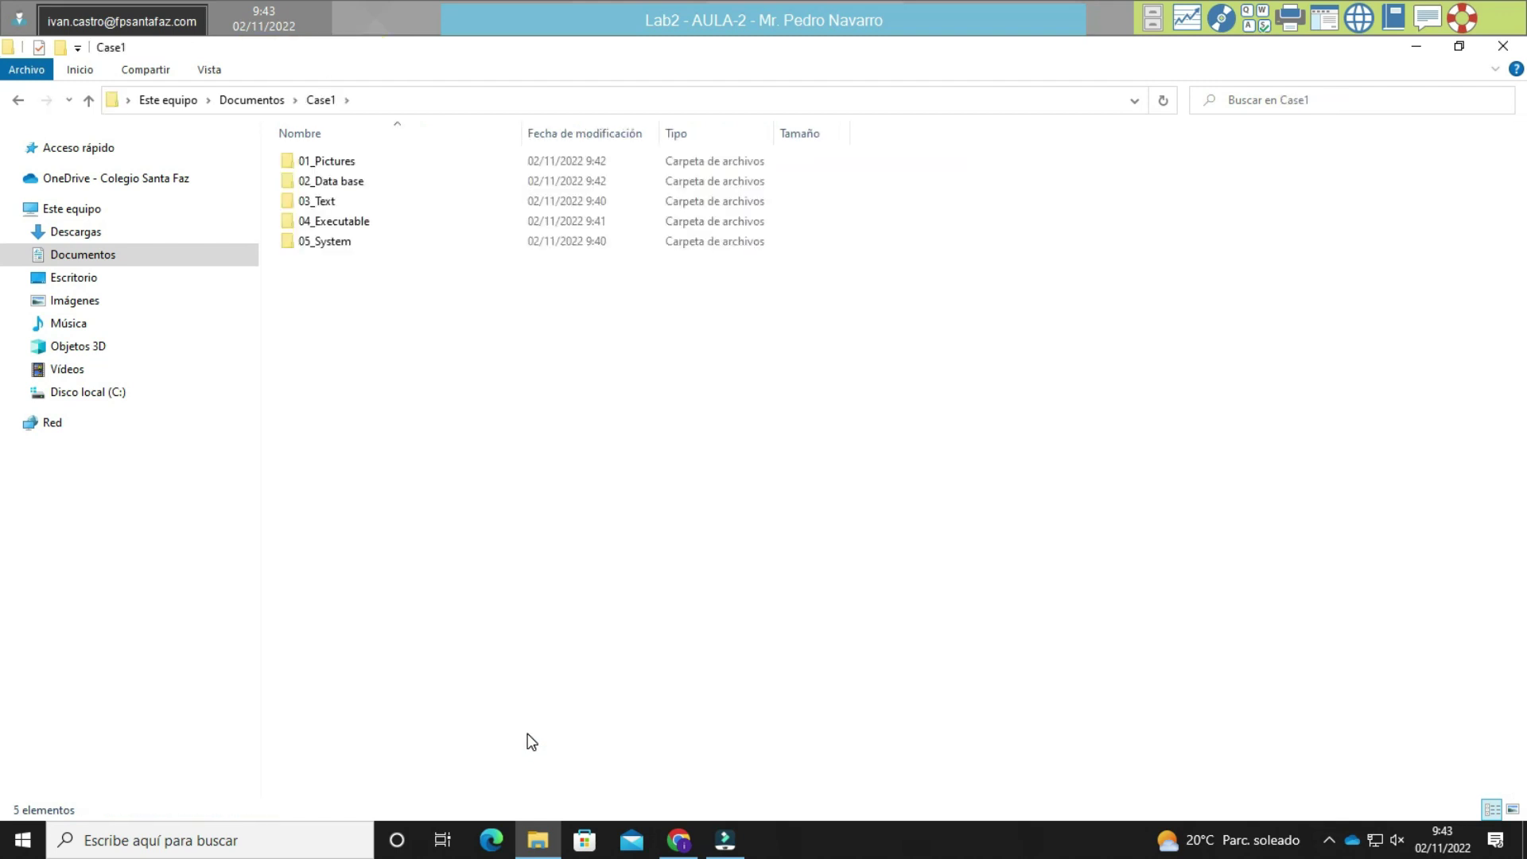
{"action": "key", "text": "Down"}
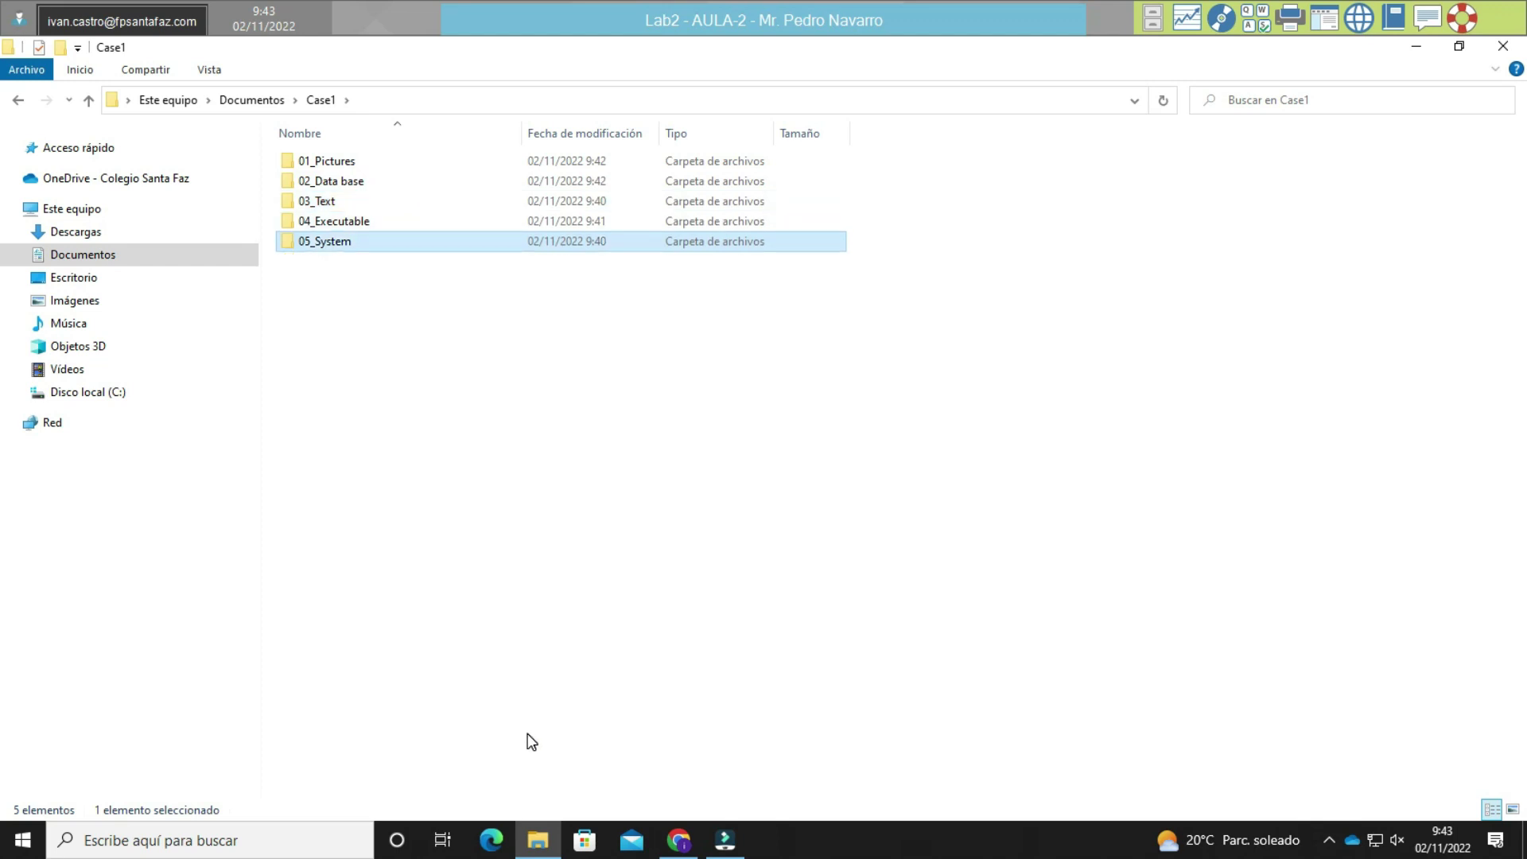
{"action": "key", "text": "Return"}
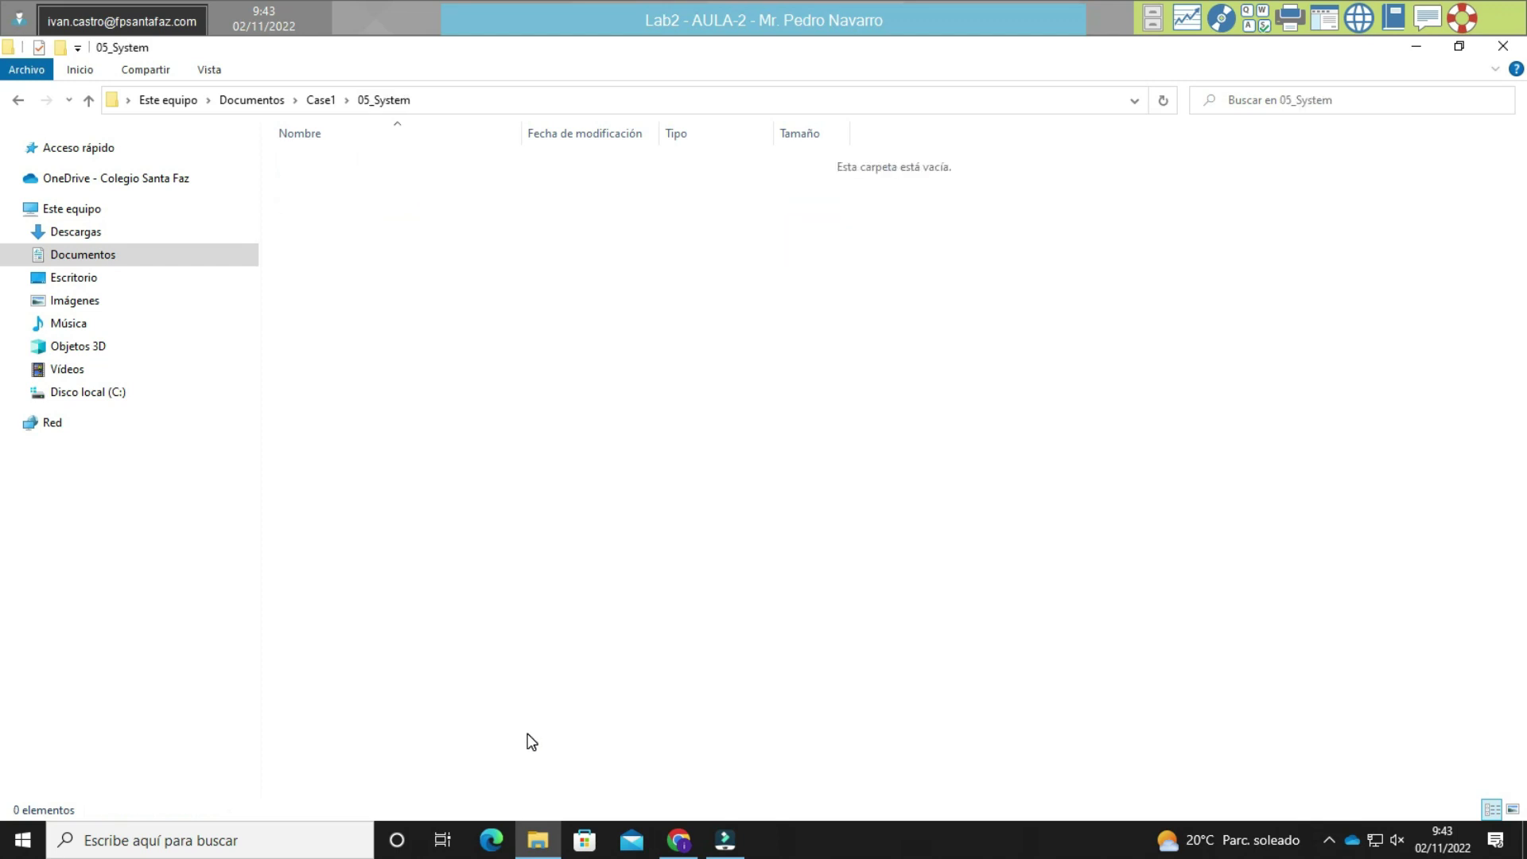
{"action": "key", "text": "ctrl+v"}
Return from 05_System to the Files2 folder and sort its files by type.
{"action": "key", "text": "BackSpace"}
{"action": "key", "text": "BackSpace"}
{"action": "key", "text": "Up"}
{"action": "key", "text": "Return"}
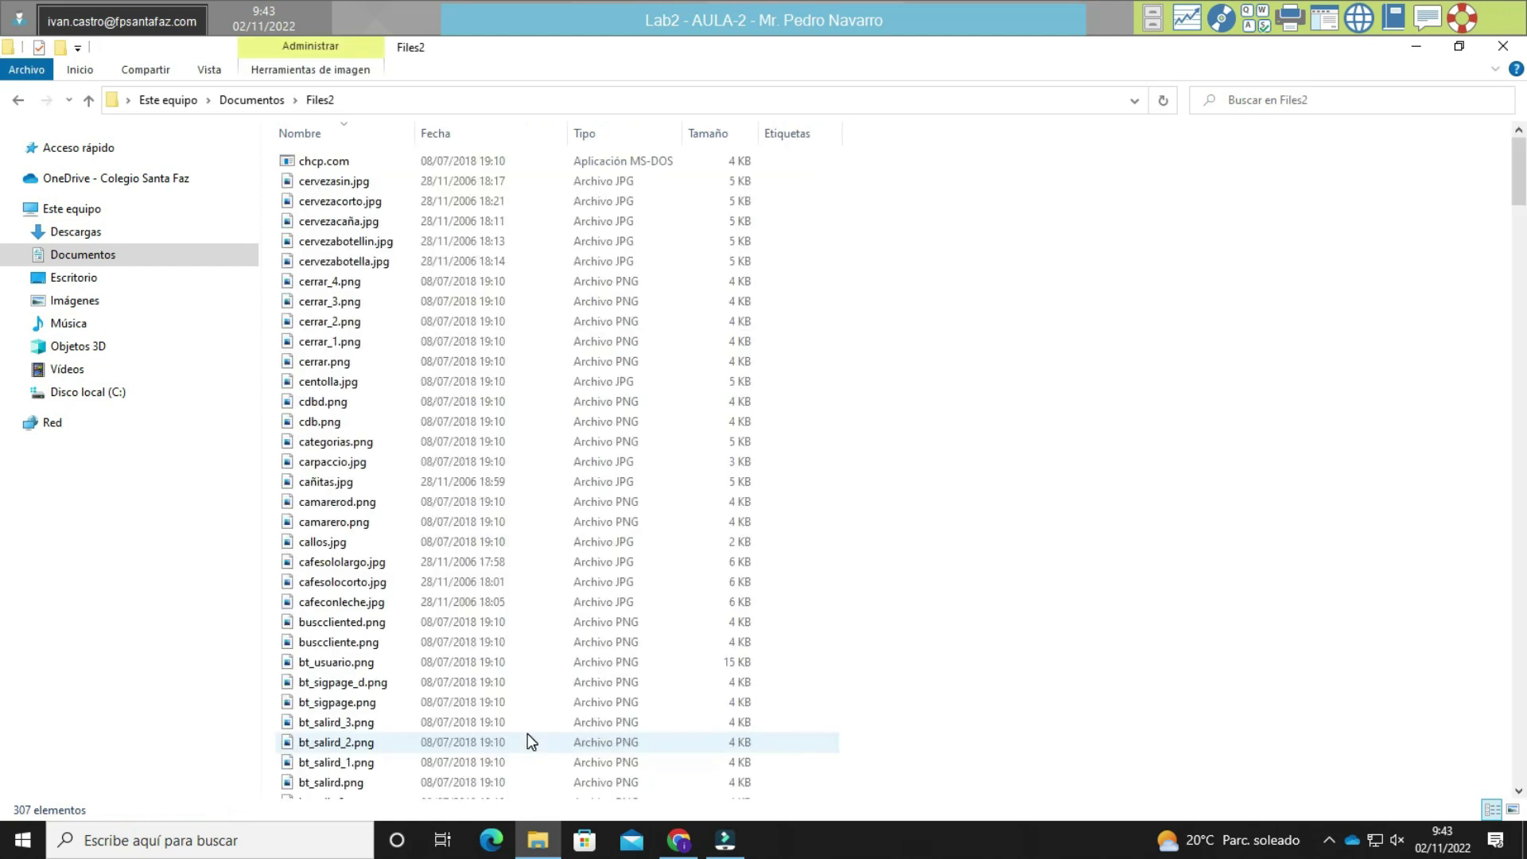
{"action": "scroll", "coordinate": [527, 733], "scroll_direction": "down", "scroll_amount": 7}
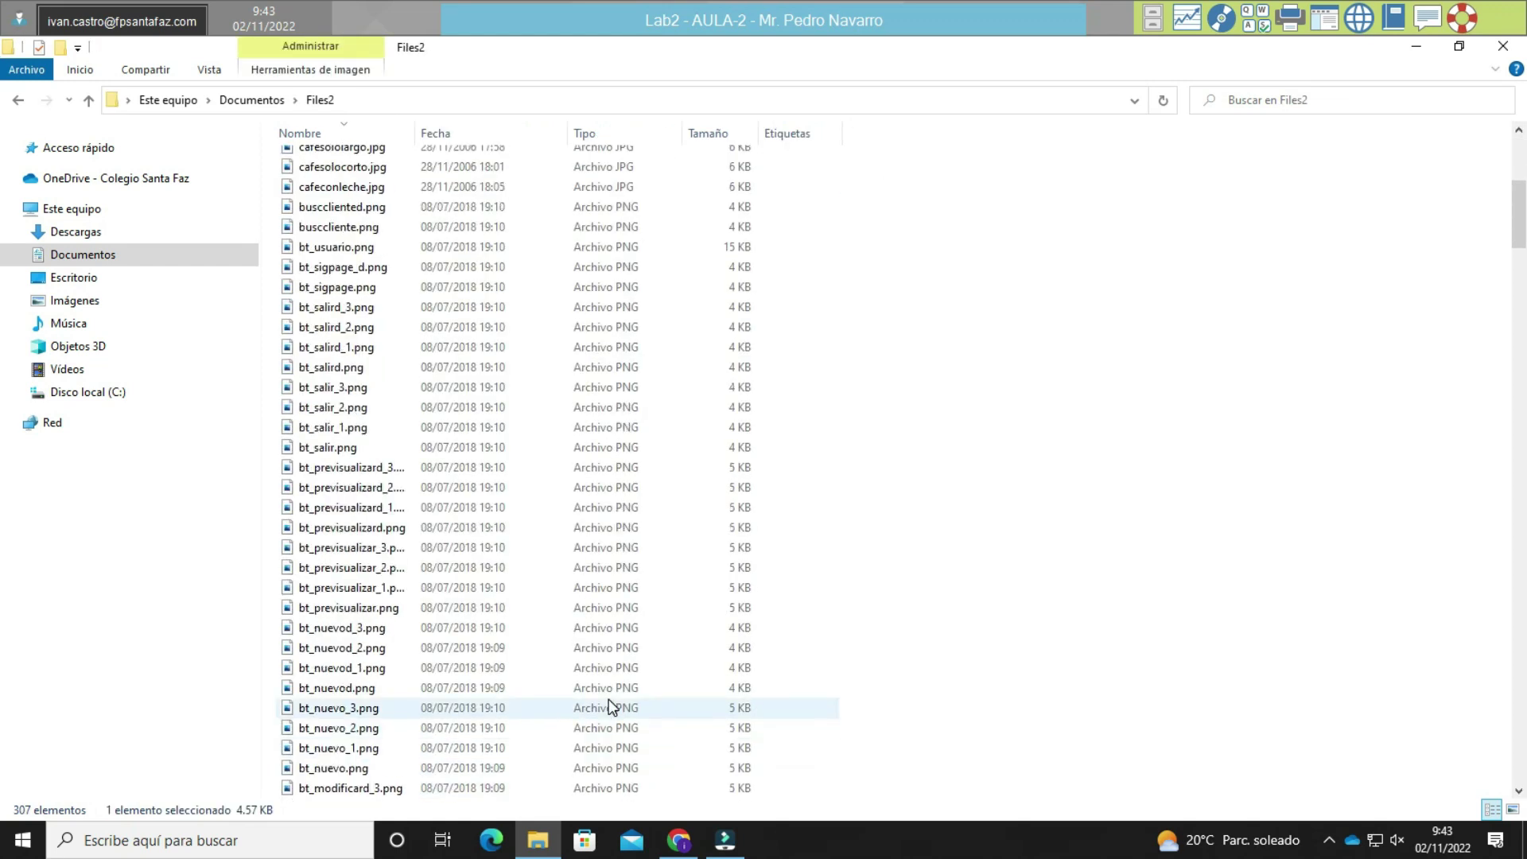
{"action": "key", "text": "End"}
{"action": "key", "text": "Up"}
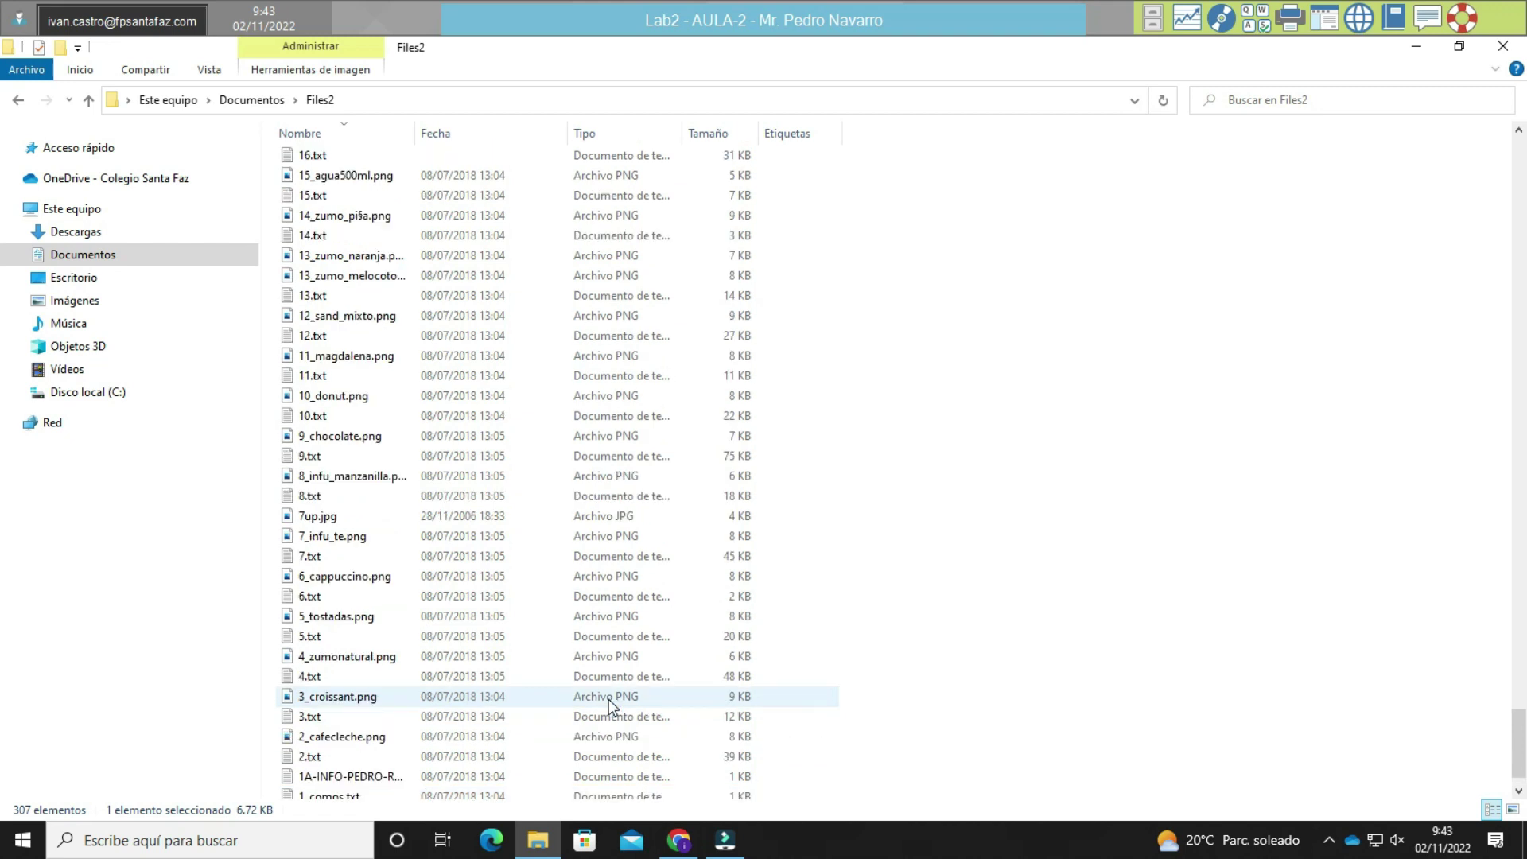
{"action": "left_click", "coordinate": [334, 129]}
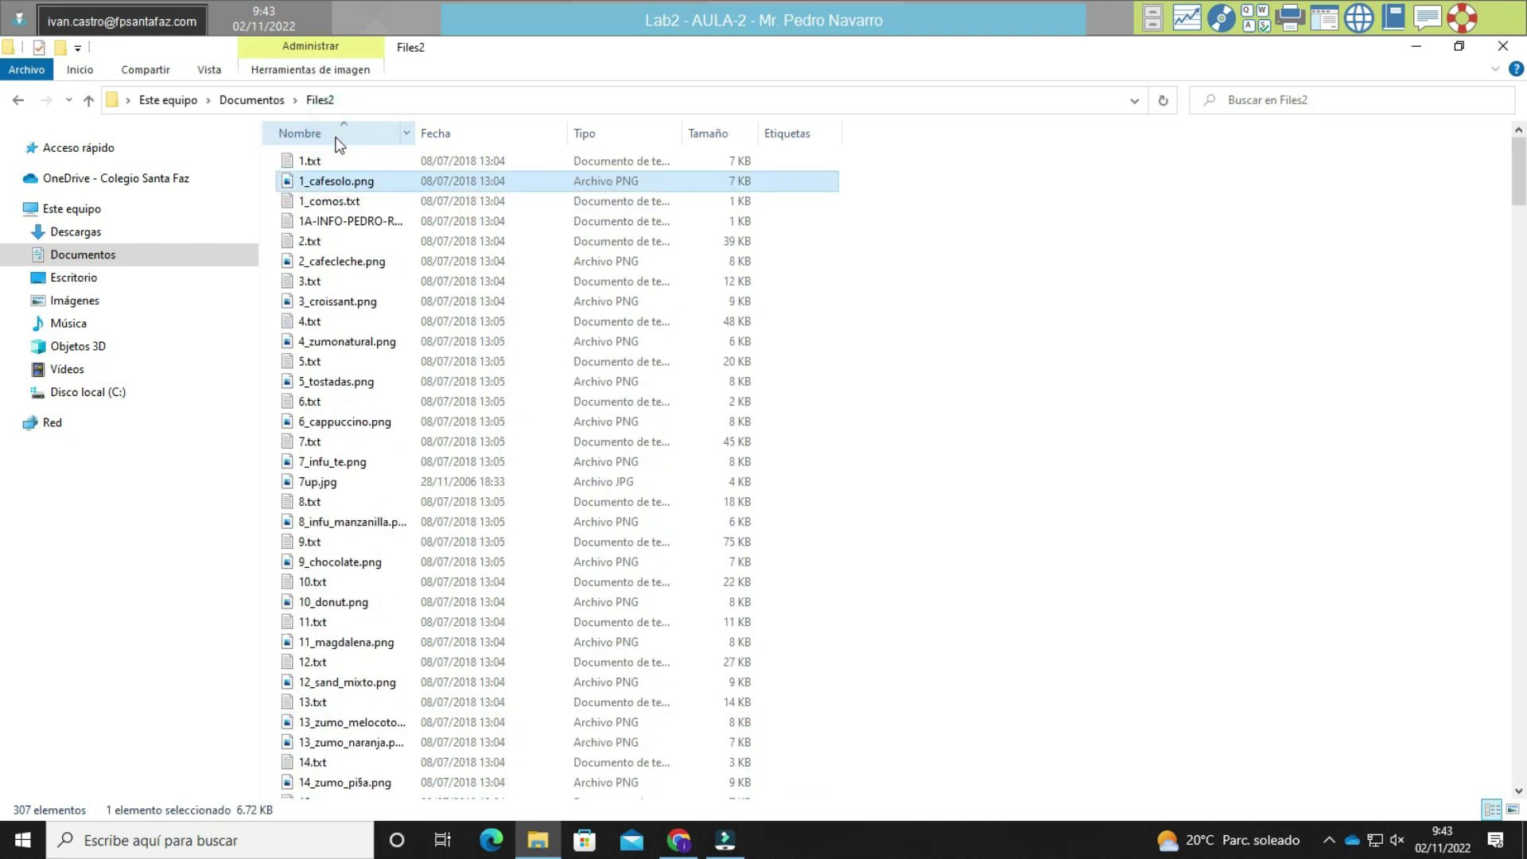
{"action": "left_click", "coordinate": [333, 133]}
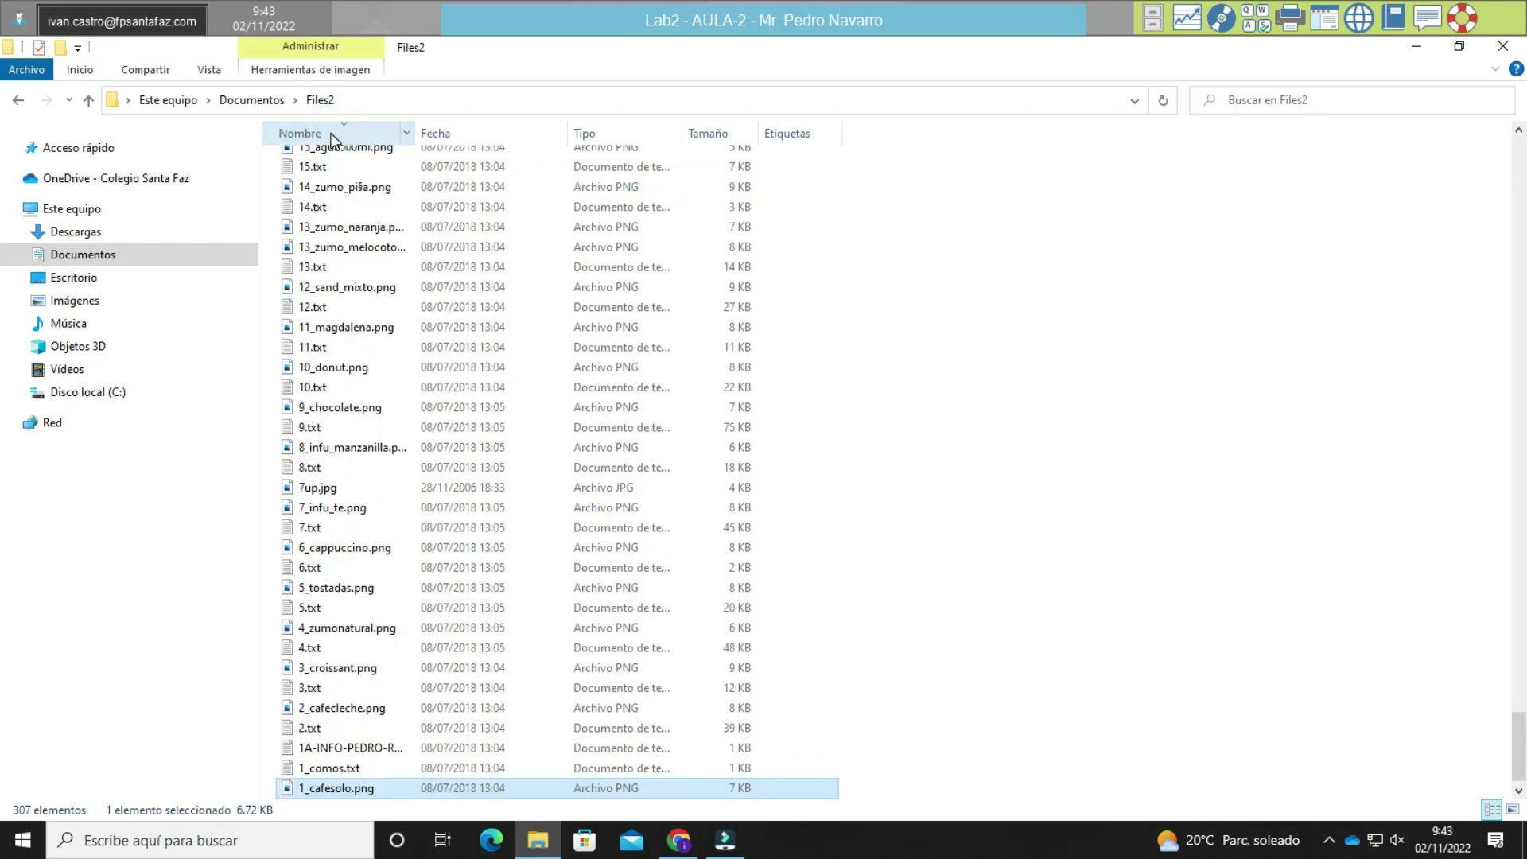
{"action": "left_click", "coordinate": [604, 133]}
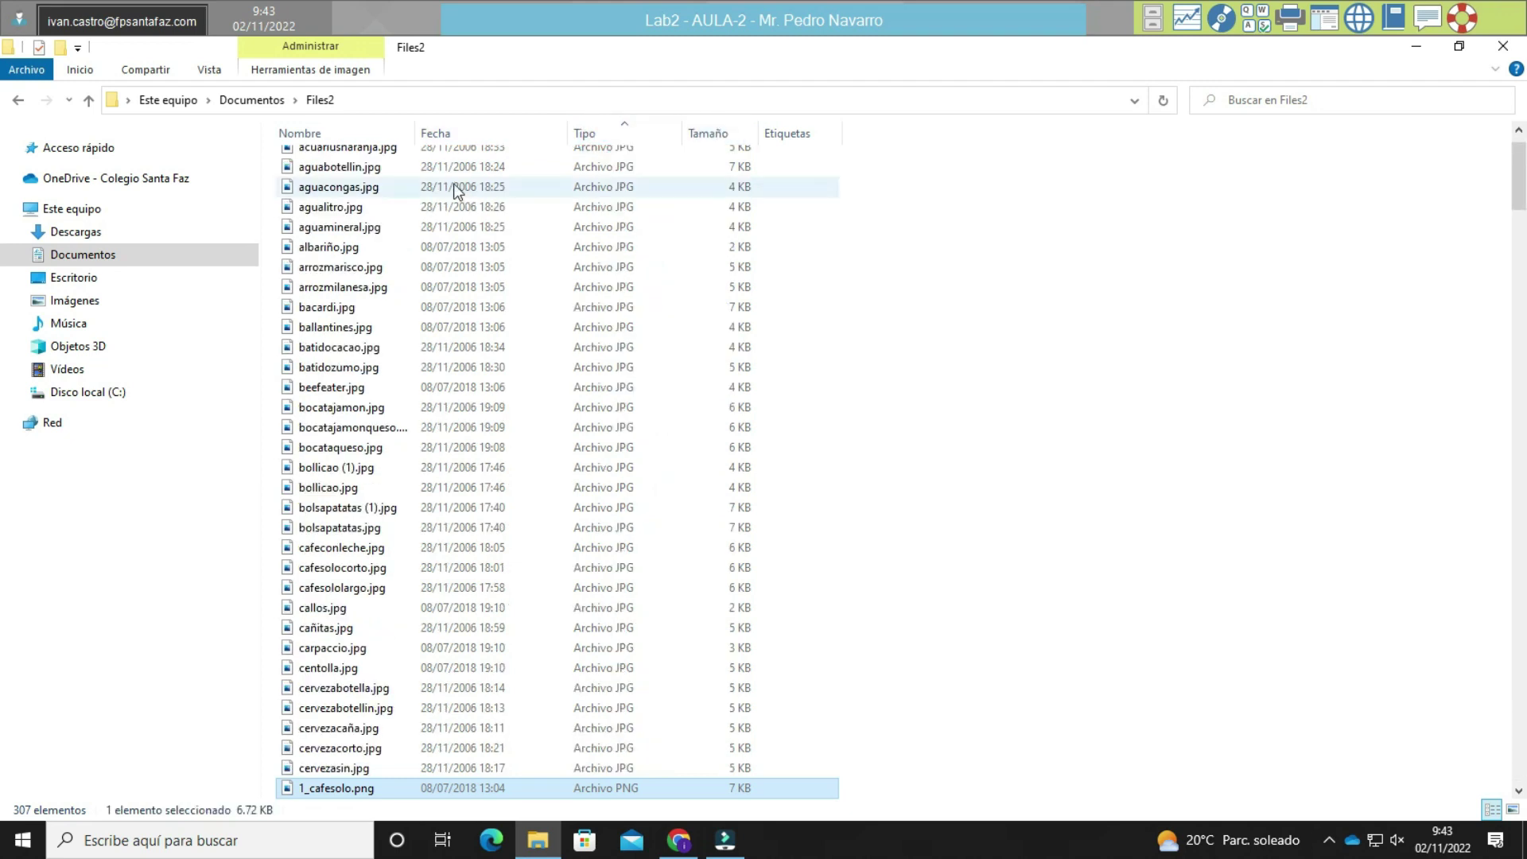
Select all the text documents in Files2, from about_TestDrive.help.txt up to 1.txt, and copy them.
{"action": "scroll", "coordinate": [458, 477], "scroll_direction": "down", "scroll_amount": 20}
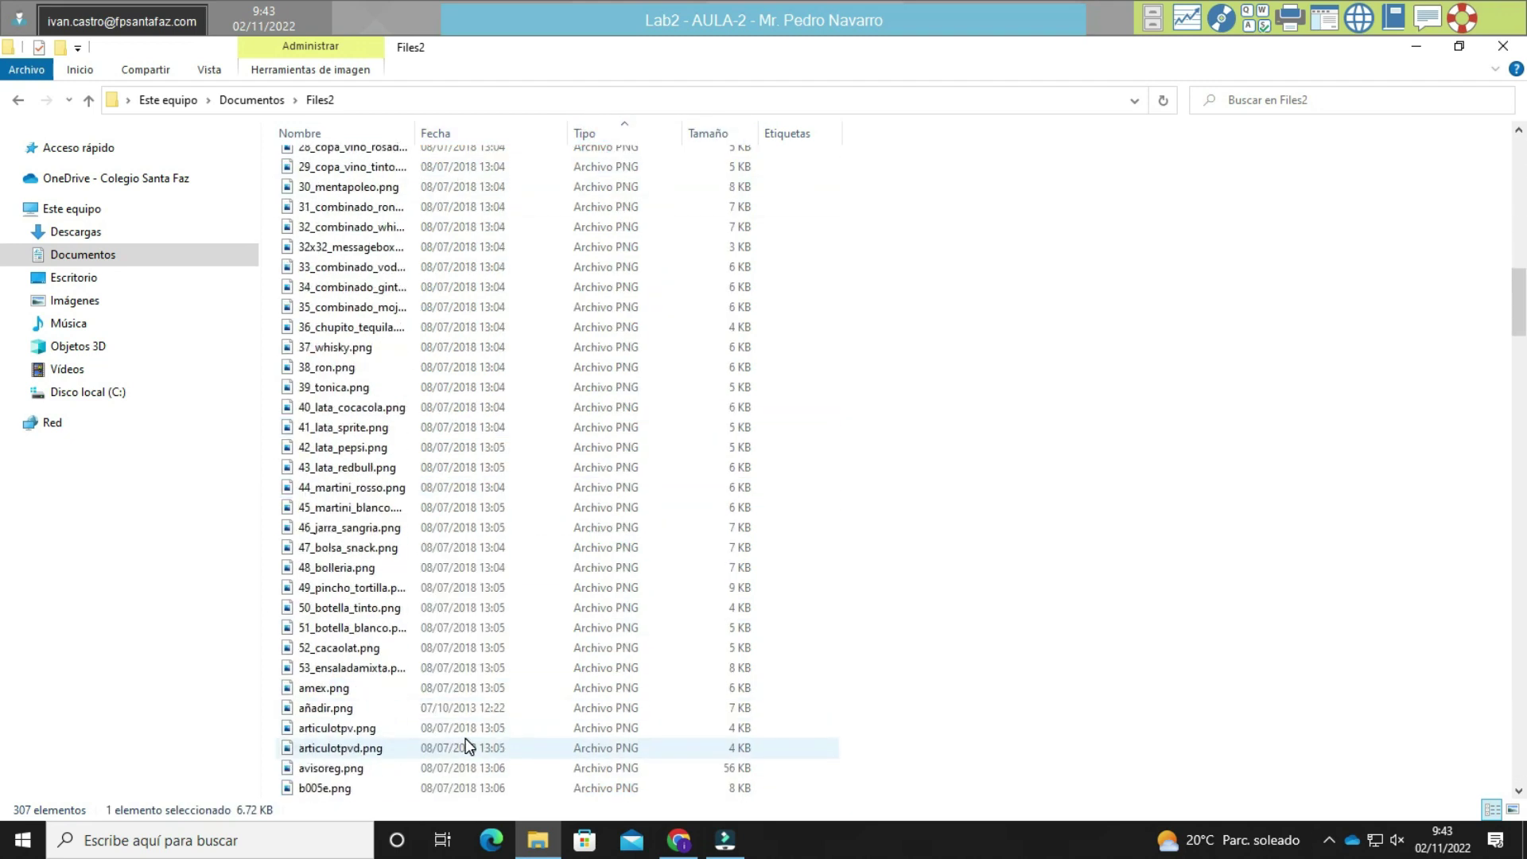
{"action": "key", "text": "End"}
{"action": "key", "text": "Up"}
{"action": "key", "text": "Up"}
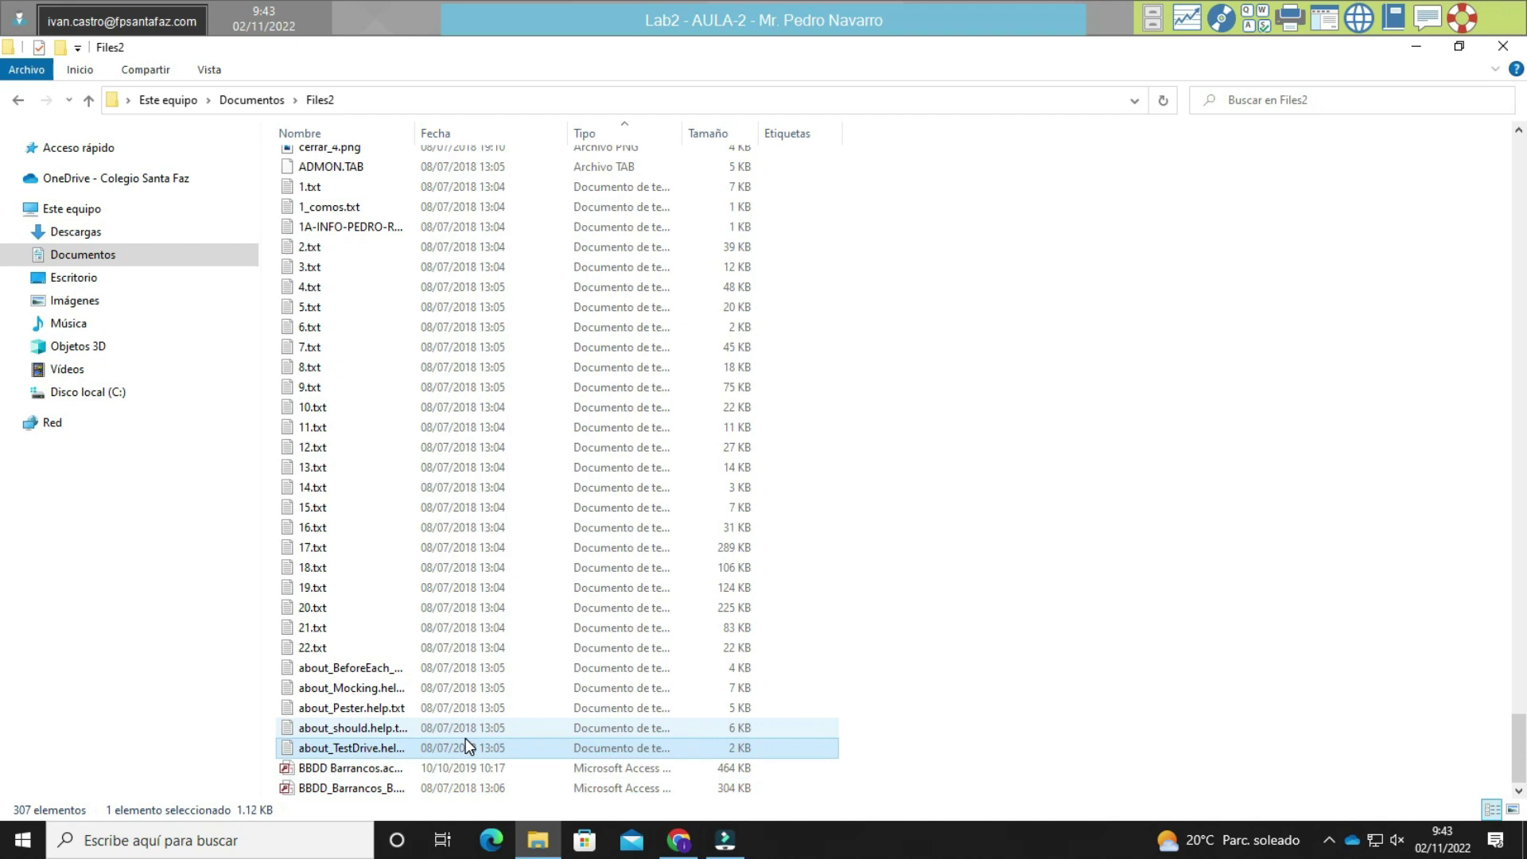
{"action": "key", "text": "shift+Up"}
{"action": "key", "text": "shift+Up"}
{"action": "key", "text": "shift+Up"}
{"action": "key", "text": "shift+Up"}
{"action": "key", "text": "shift+Up"}
{"action": "key", "text": "shift+Up"}
{"action": "key", "text": "shift+Up"}
{"action": "key", "text": "shift+Up"}
{"action": "key", "text": "shift+Up"}
{"action": "key", "text": "shift+Up"}
{"action": "key", "text": "shift+Up"}
{"action": "key", "text": "shift+Up"}
{"action": "key", "text": "shift+Up"}
{"action": "key", "text": "shift+Up"}
{"action": "key", "text": "shift+Up"}
{"action": "key", "text": "shift+Up"}
{"action": "key", "text": "shift+Up"}
{"action": "key", "text": "shift+Up"}
{"action": "key", "text": "shift+Up"}
{"action": "key", "text": "shift+Up"}
{"action": "key", "text": "shift+Up"}
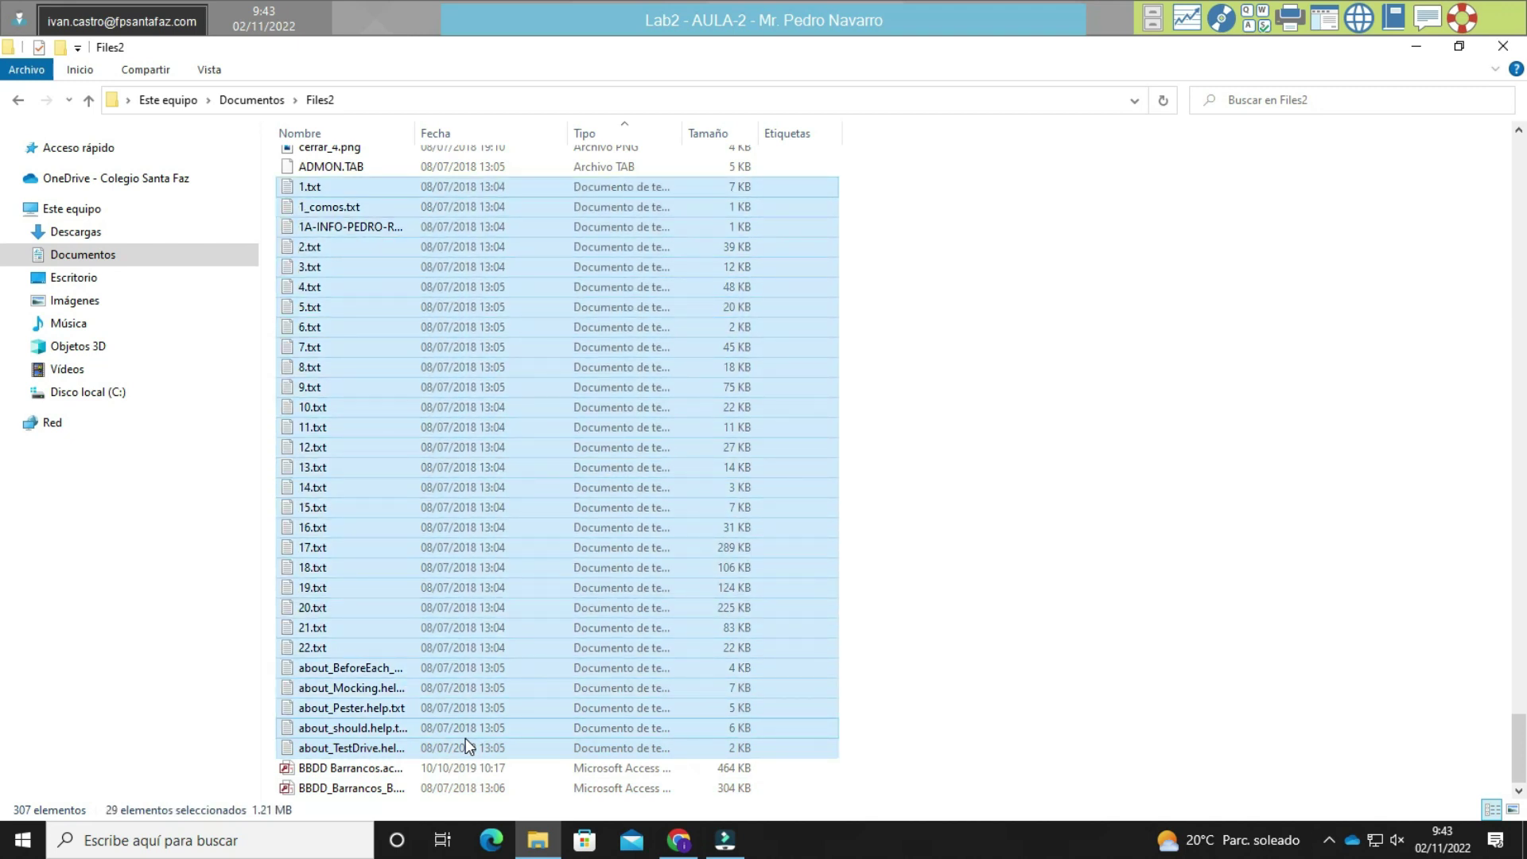
Paste the copied text documents into the 03_Text folder inside Case1.
{"action": "key", "text": "BackSpace"}
{"action": "key", "text": "Down"}
{"action": "key", "text": "Return"}
{"action": "key", "text": "Down"}
{"action": "key", "text": "Down"}
{"action": "key", "text": "Return"}
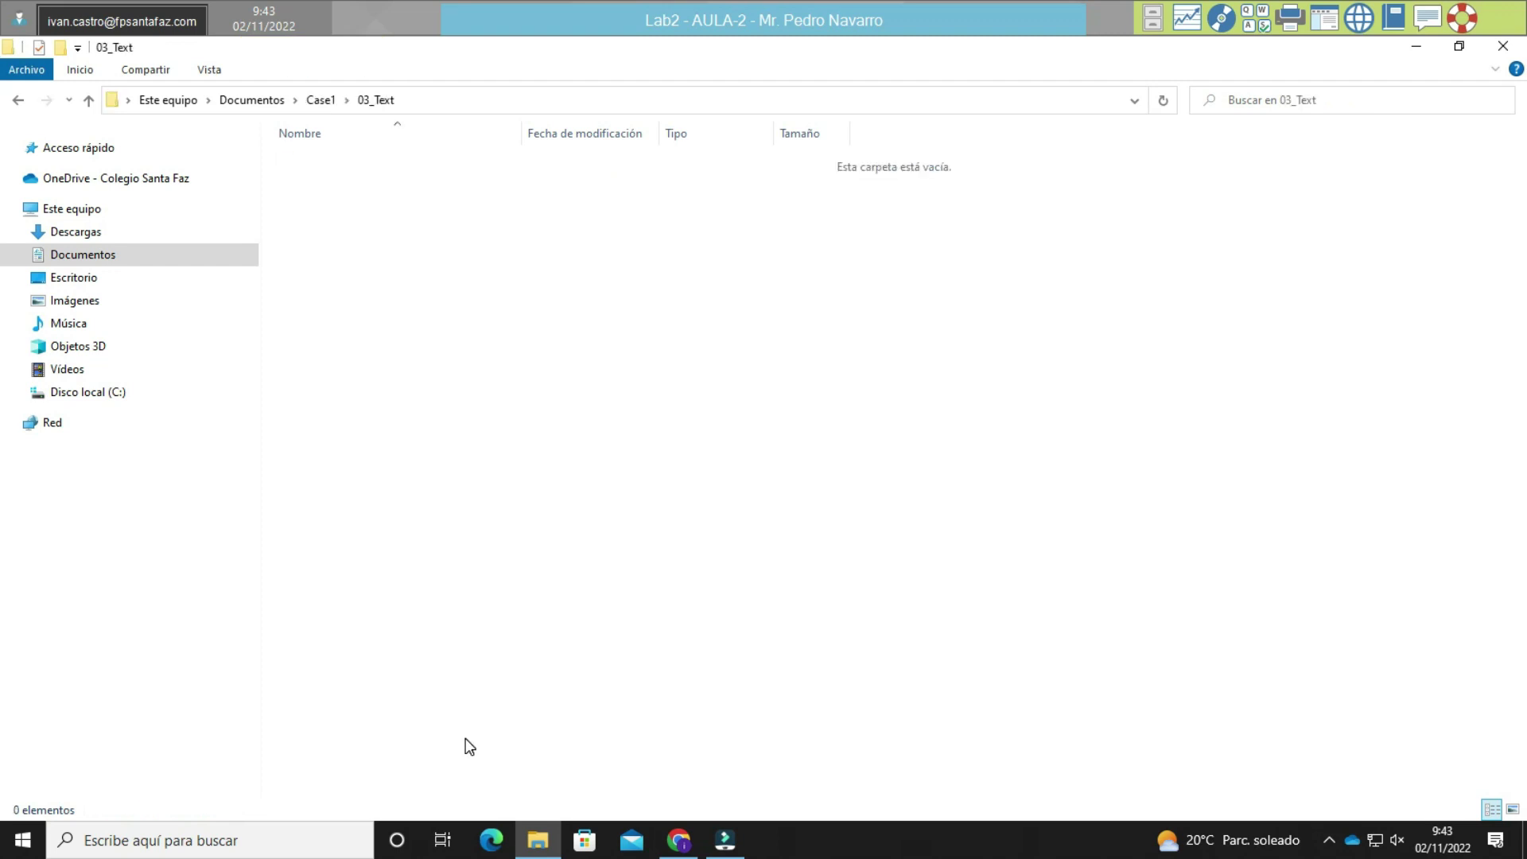
{"action": "key", "text": "ctrl+v"}
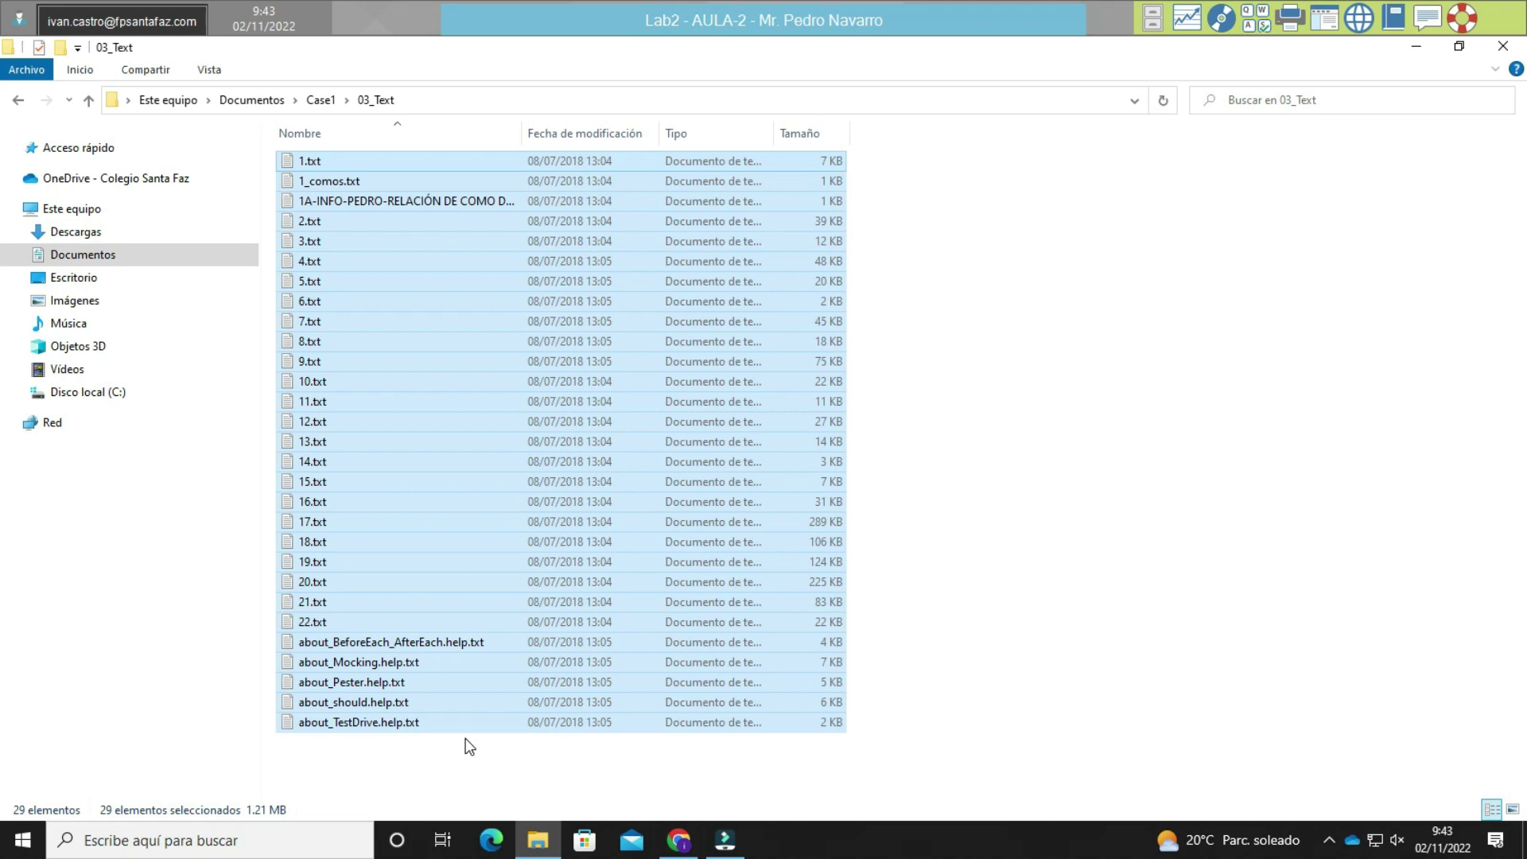
Go back to Case1 and compress the 01_Pictures folder into 01_Pictures.zip with 7-Zip.
{"action": "key", "text": "BackSpace"}
{"action": "right_click", "coordinate": [412, 159]}
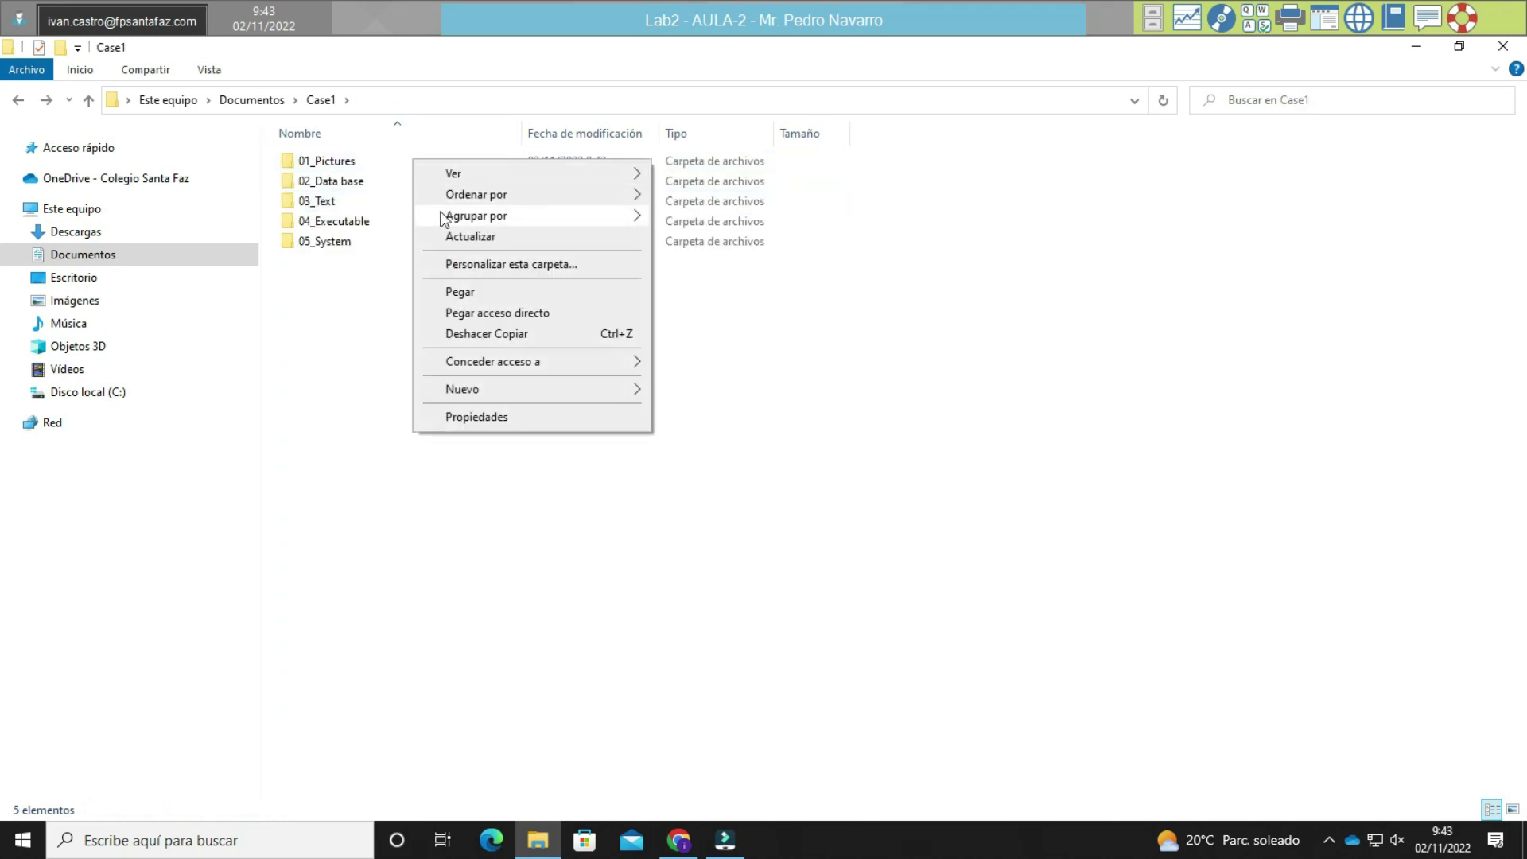
{"action": "left_click", "coordinate": [362, 382]}
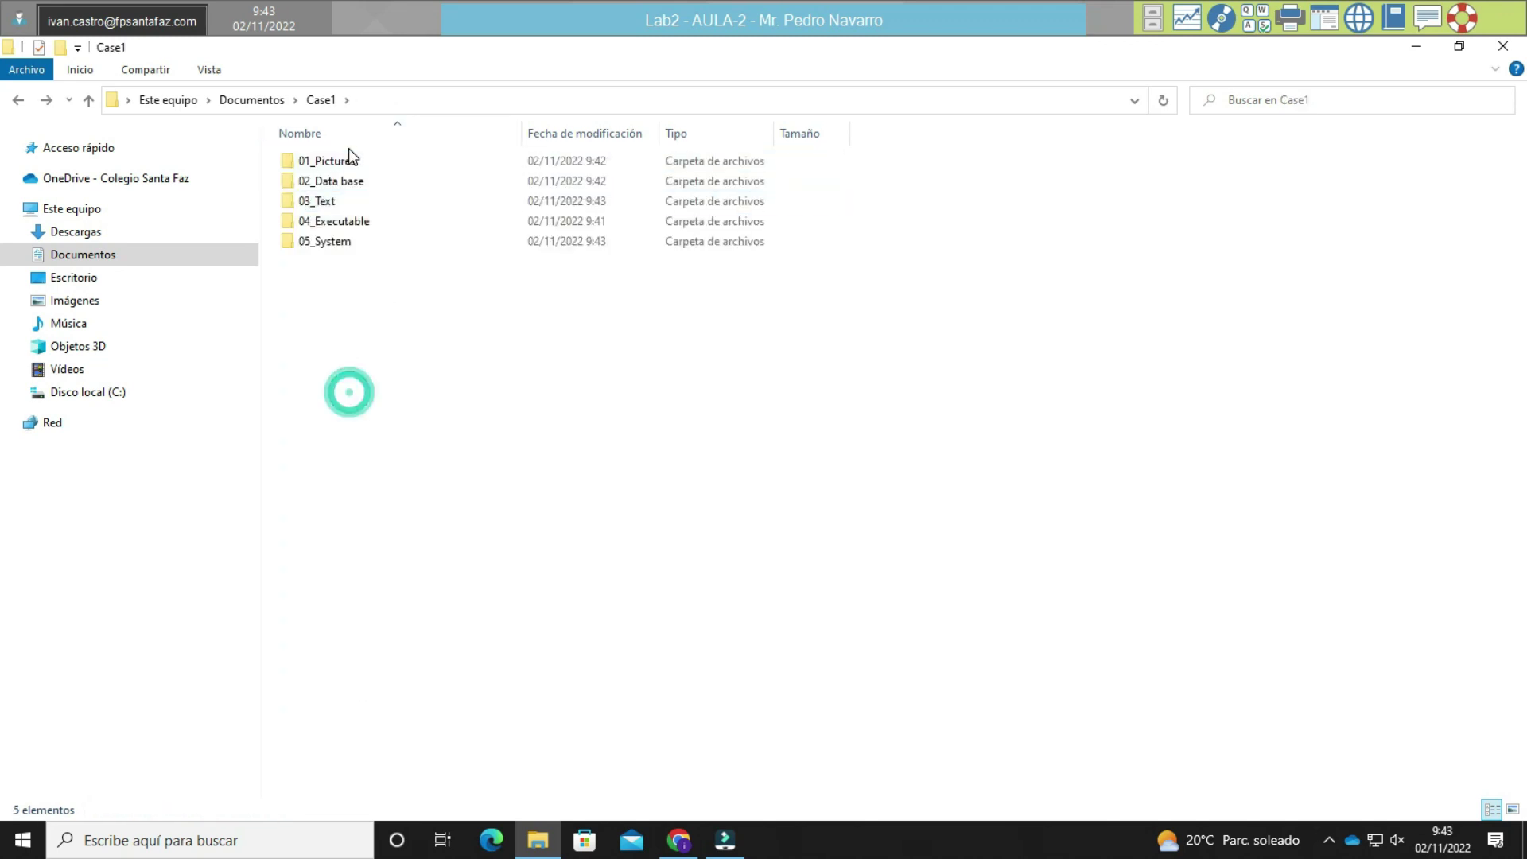
{"action": "left_click", "coordinate": [326, 161]}
{"action": "key", "text": "shift+F10"}
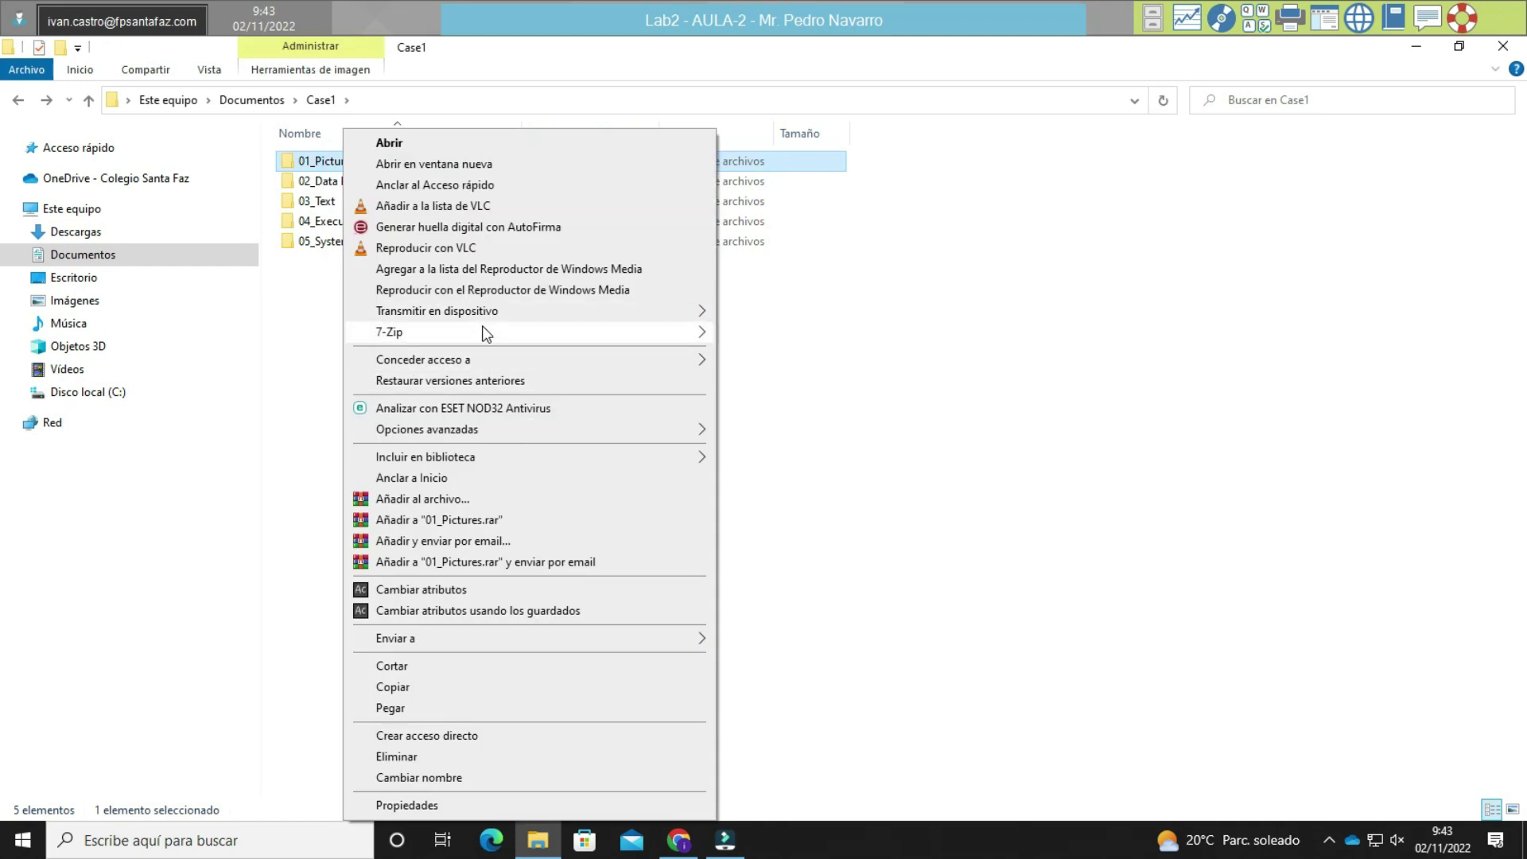
{"action": "mouse_move", "coordinate": [487, 333]}
{"action": "left_click", "coordinate": [783, 418]}
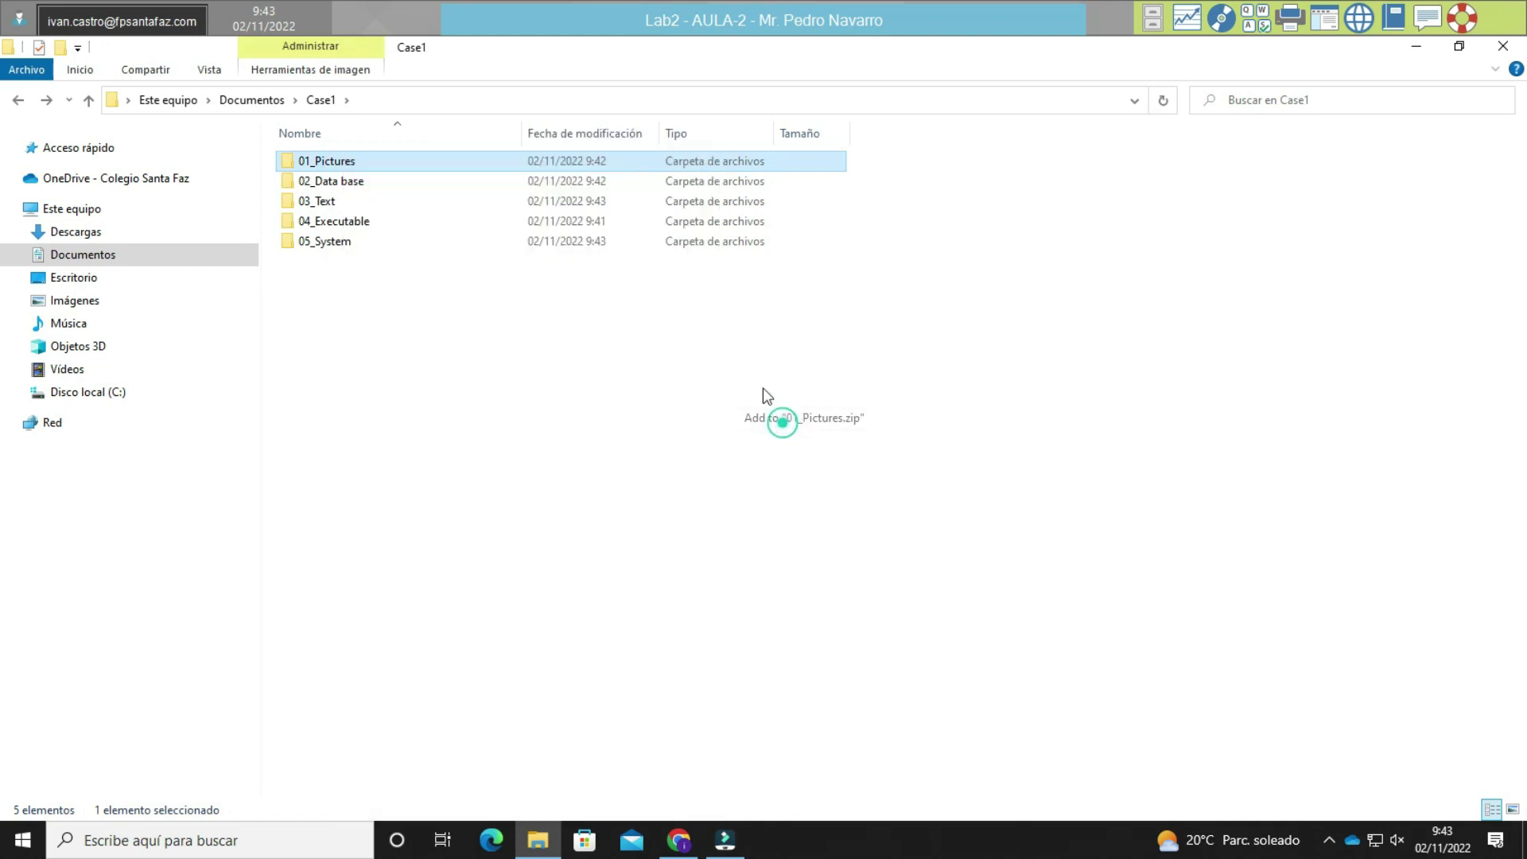
Compress the 03_Text and 02_Data base folders into 03_Text.zip and 02_Data base.zip with 7-Zip.
{"action": "left_click", "coordinate": [571, 198]}
{"action": "right_click", "coordinate": [580, 214]}
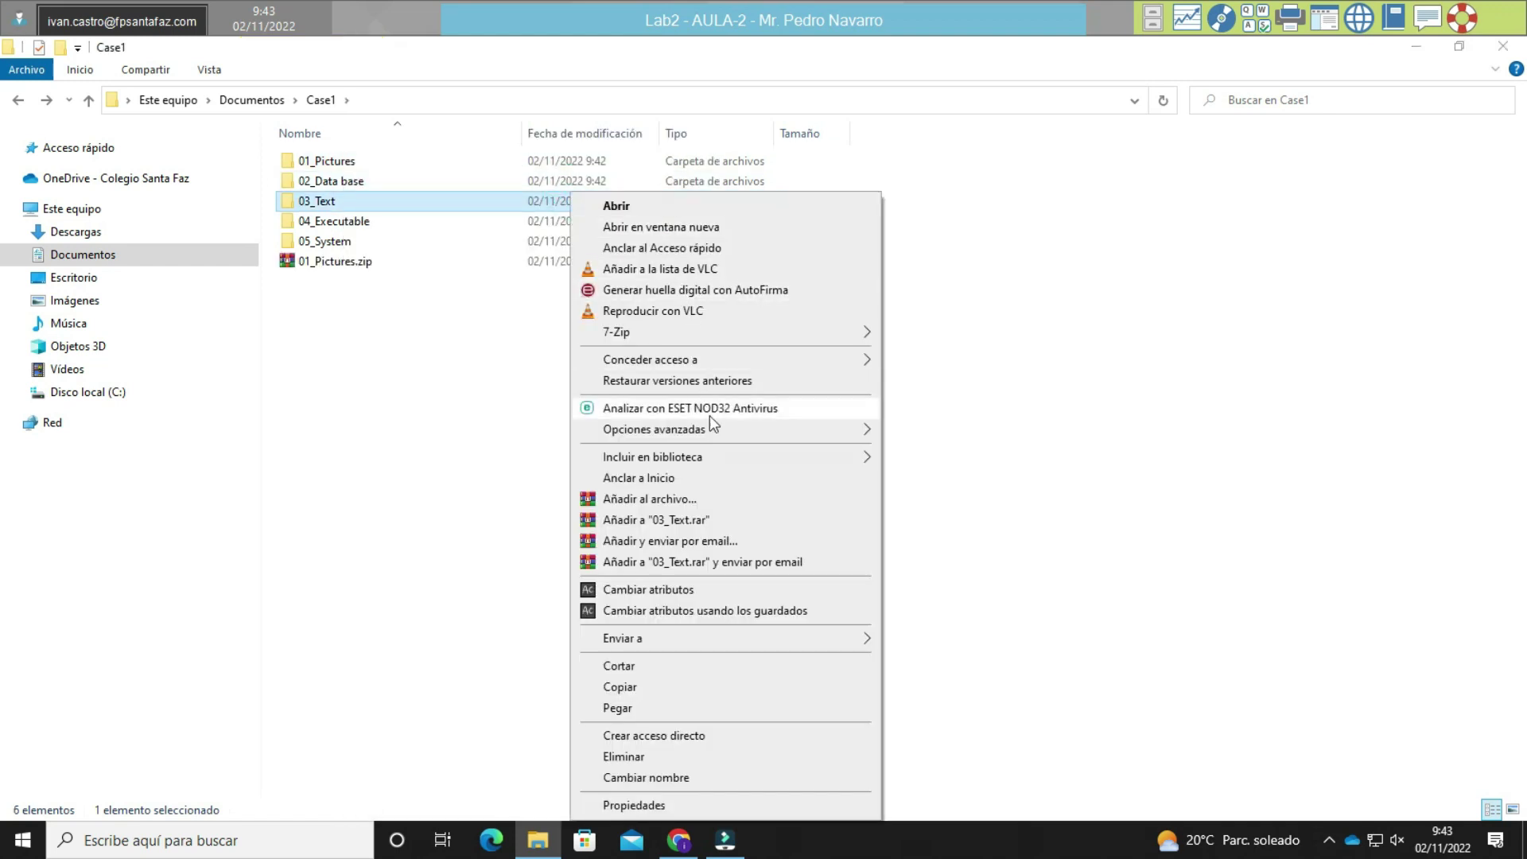
{"action": "mouse_move", "coordinate": [748, 338]}
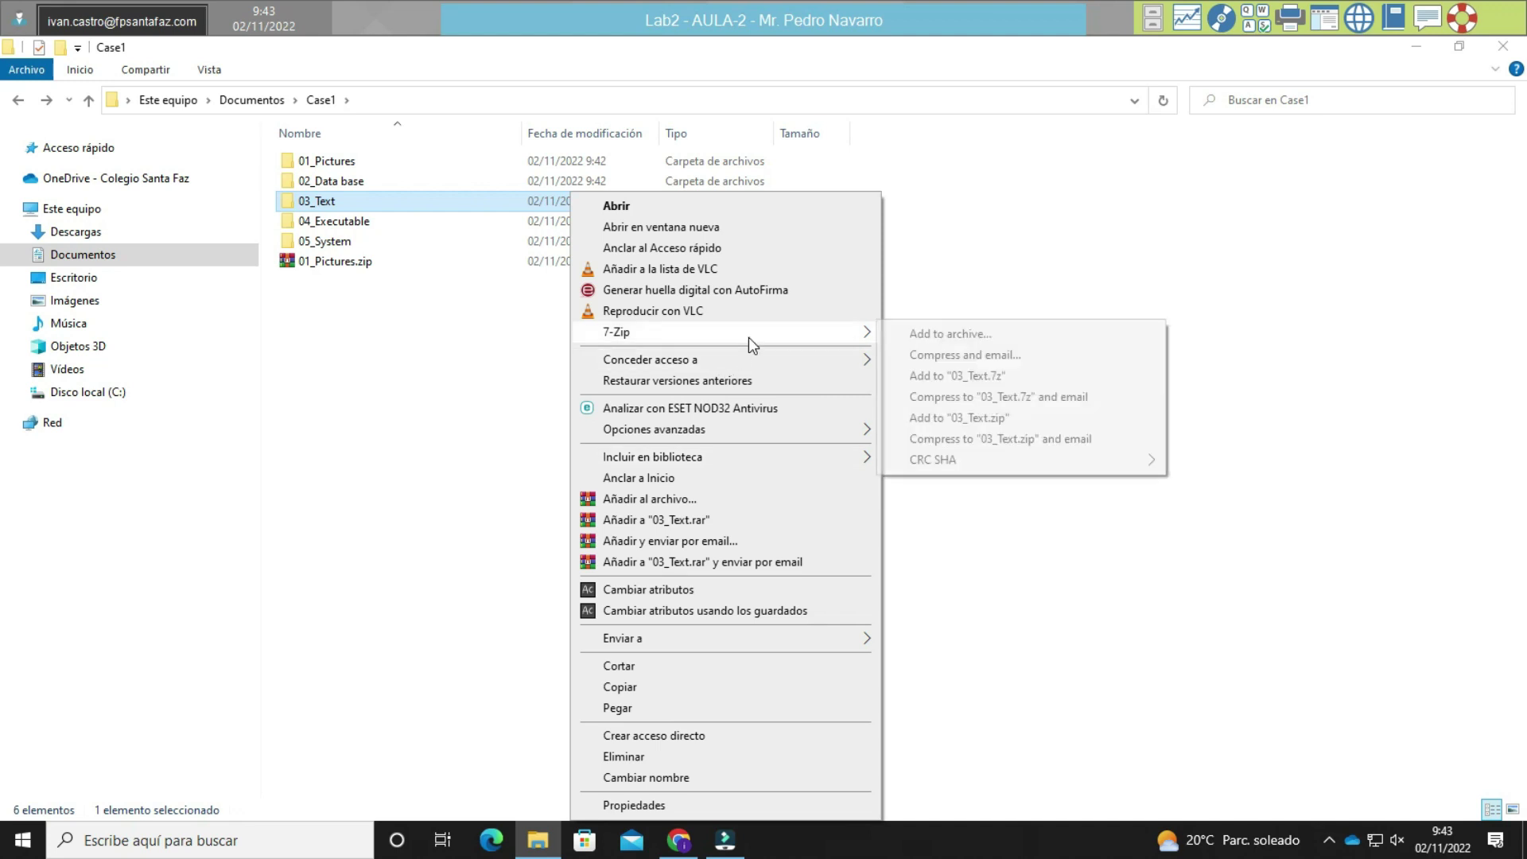
{"action": "left_click", "coordinate": [912, 419]}
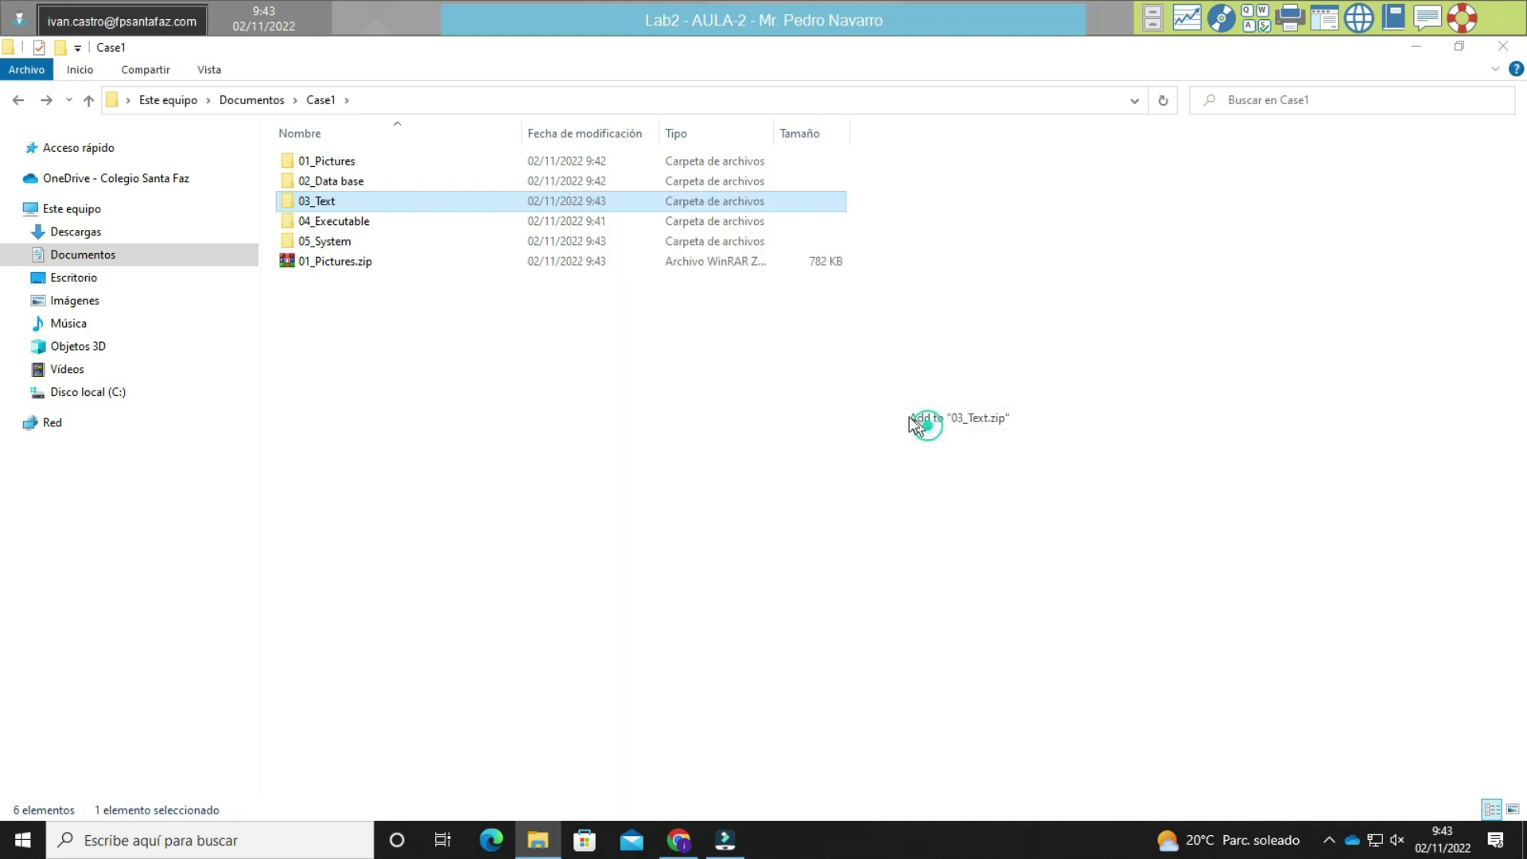
{"action": "right_click", "coordinate": [517, 181]}
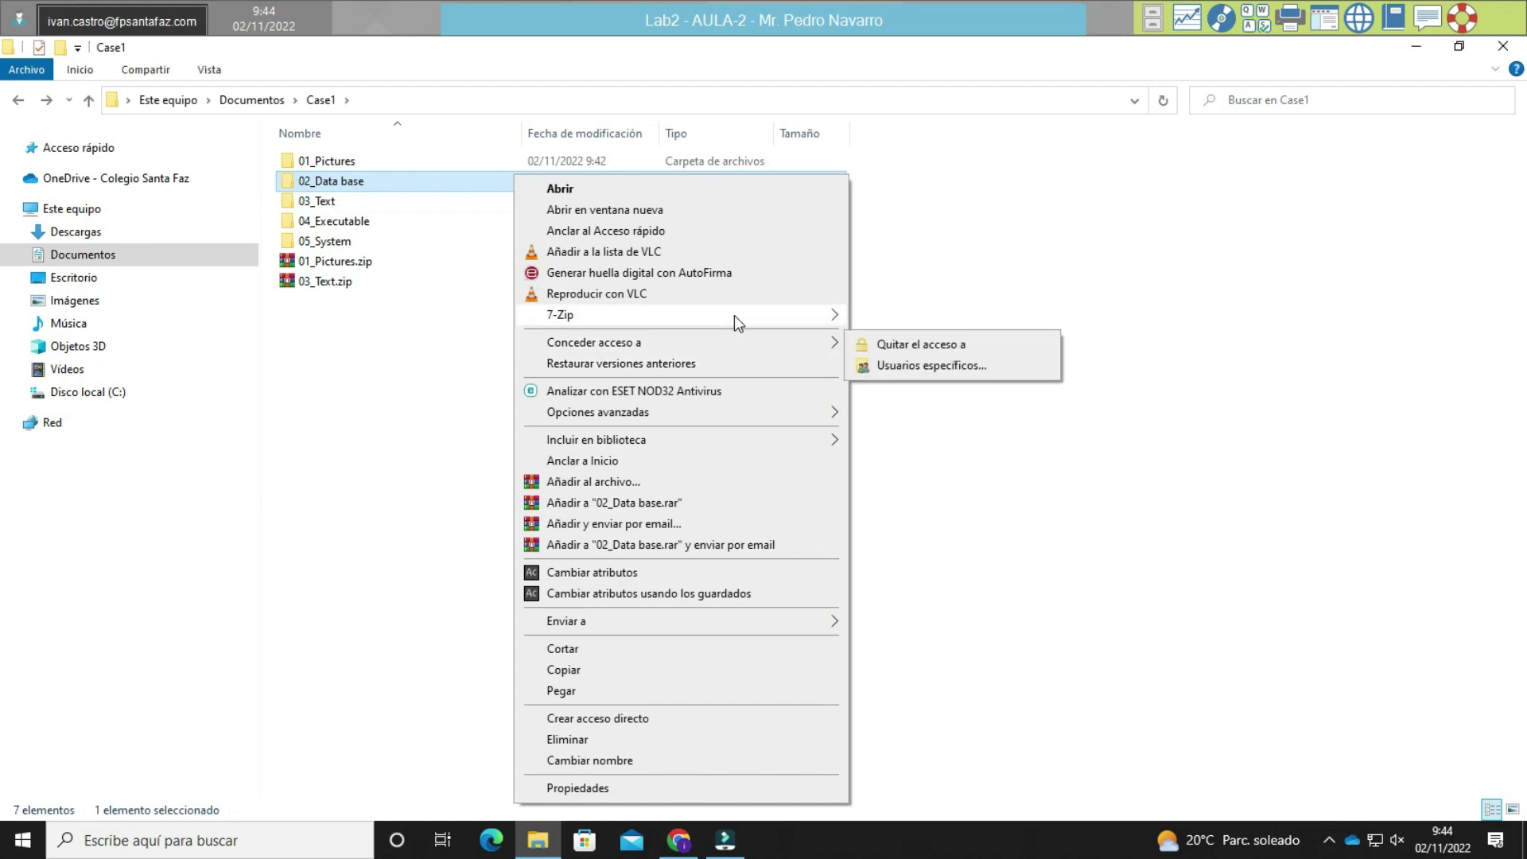
{"action": "mouse_move", "coordinate": [733, 315]}
{"action": "left_click", "coordinate": [937, 405]}
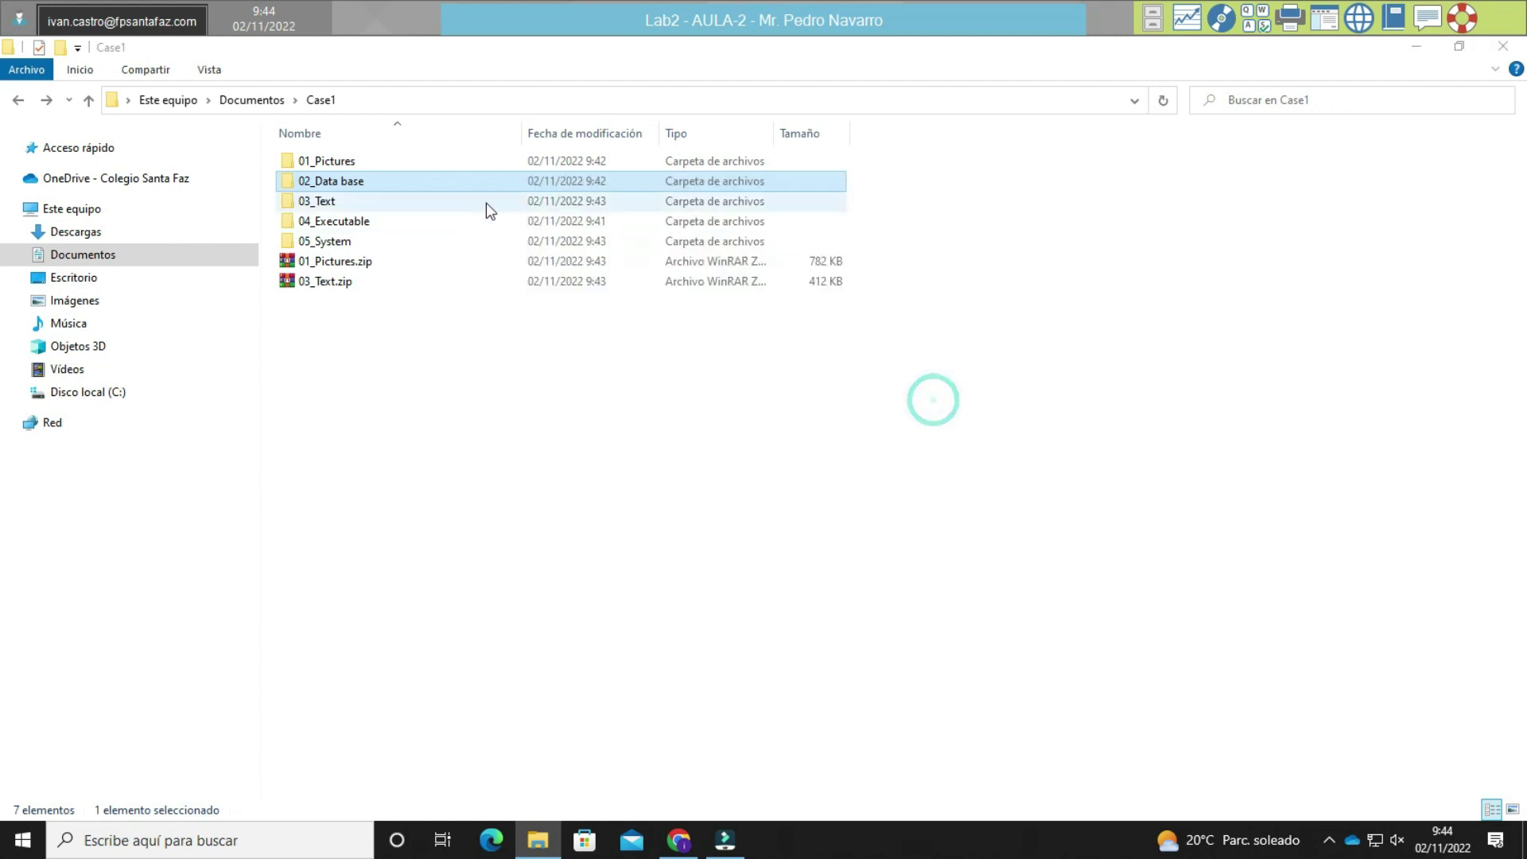
Compress the 04_Executable and 05_System folders into 04_Executable.zip and 05_System.zip with 7-Zip.
{"action": "right_click", "coordinate": [482, 221]}
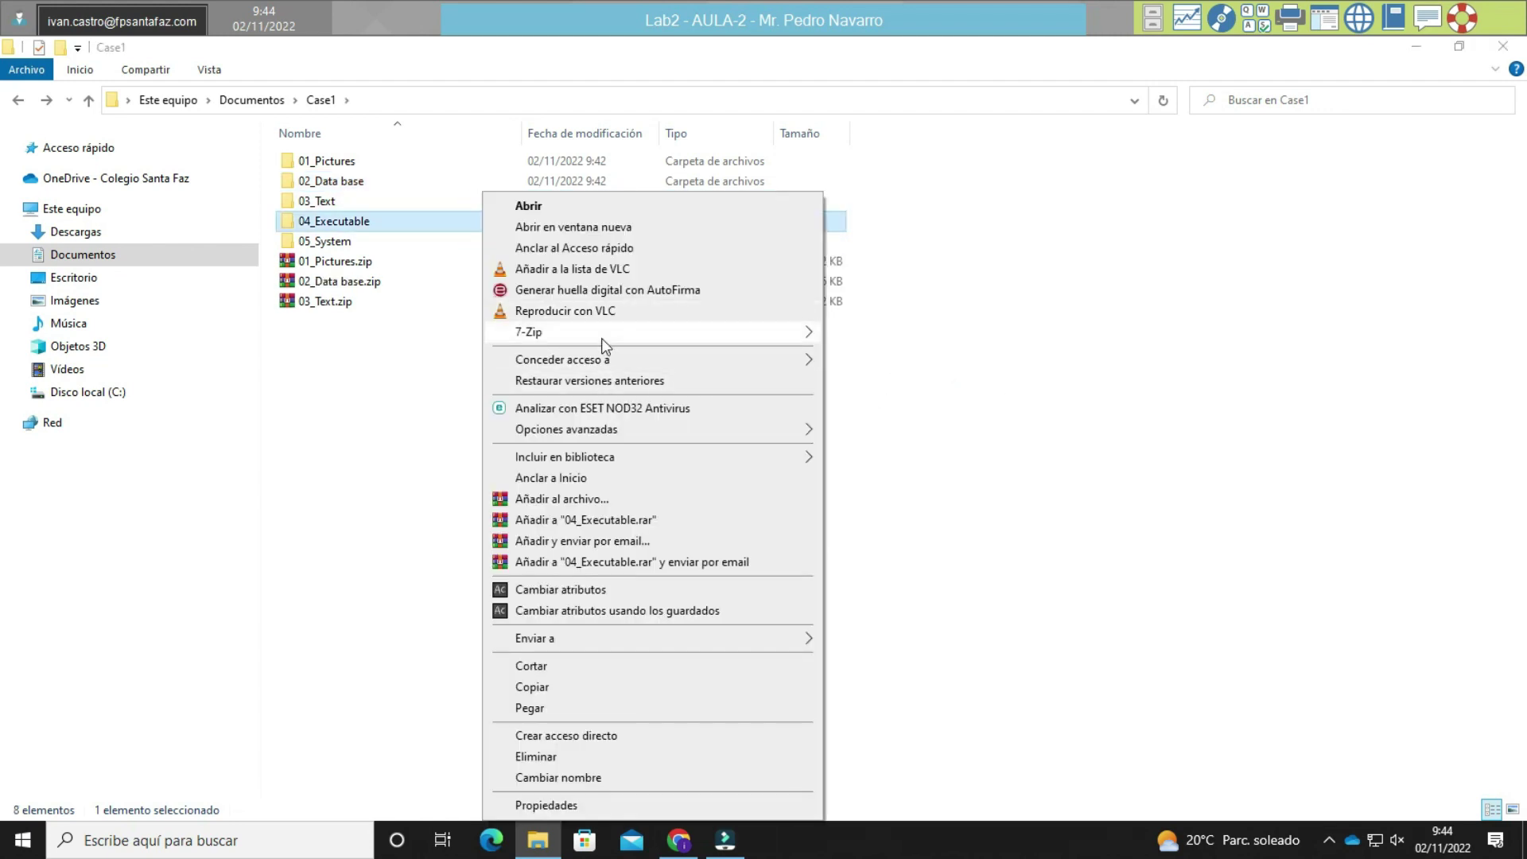
{"action": "mouse_move", "coordinate": [598, 332]}
{"action": "left_click", "coordinate": [919, 414]}
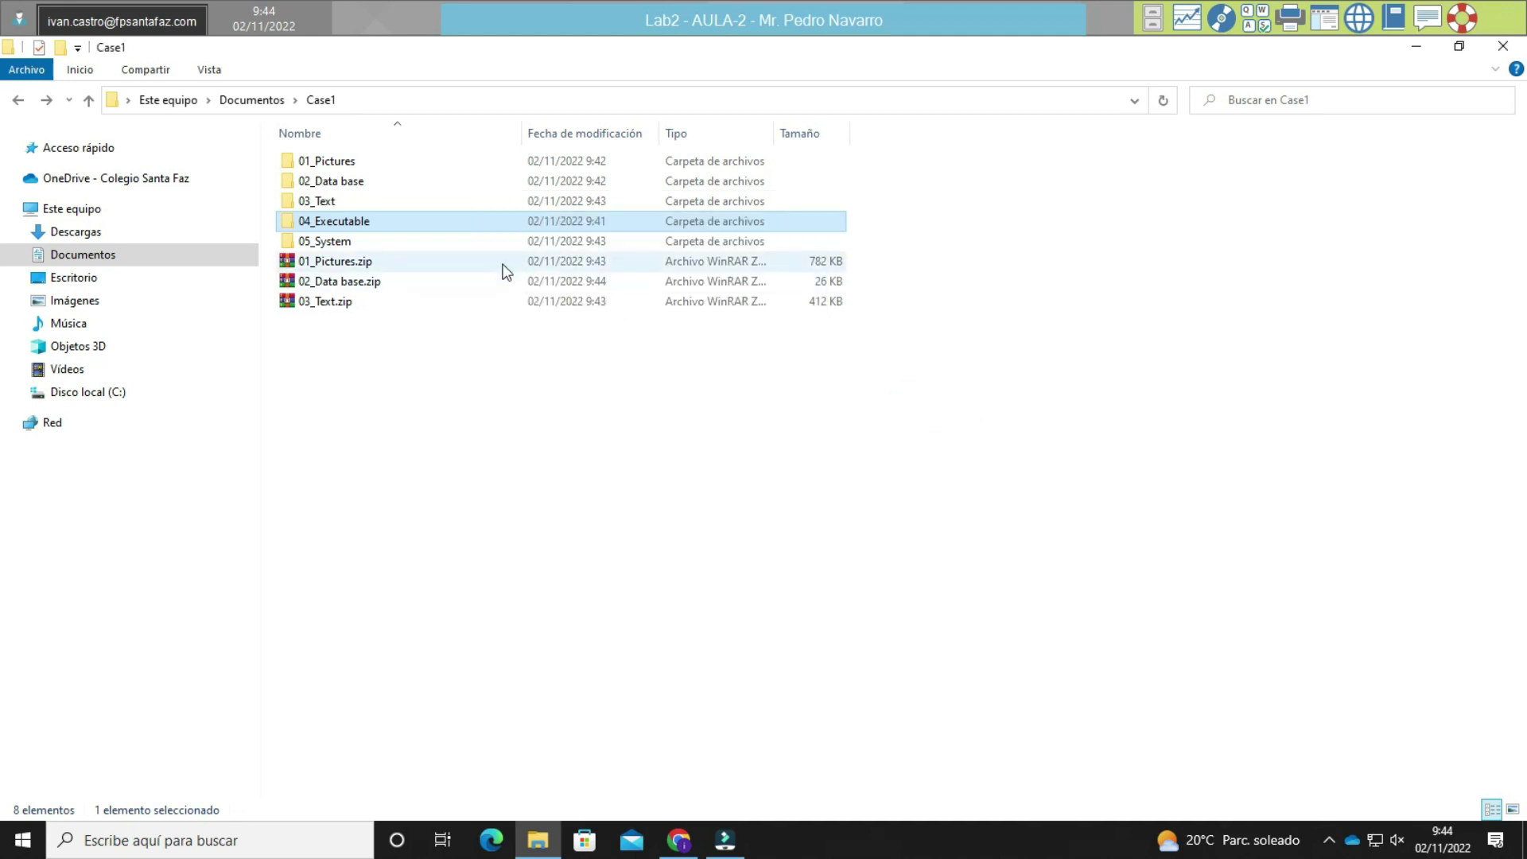
{"action": "right_click", "coordinate": [489, 241]}
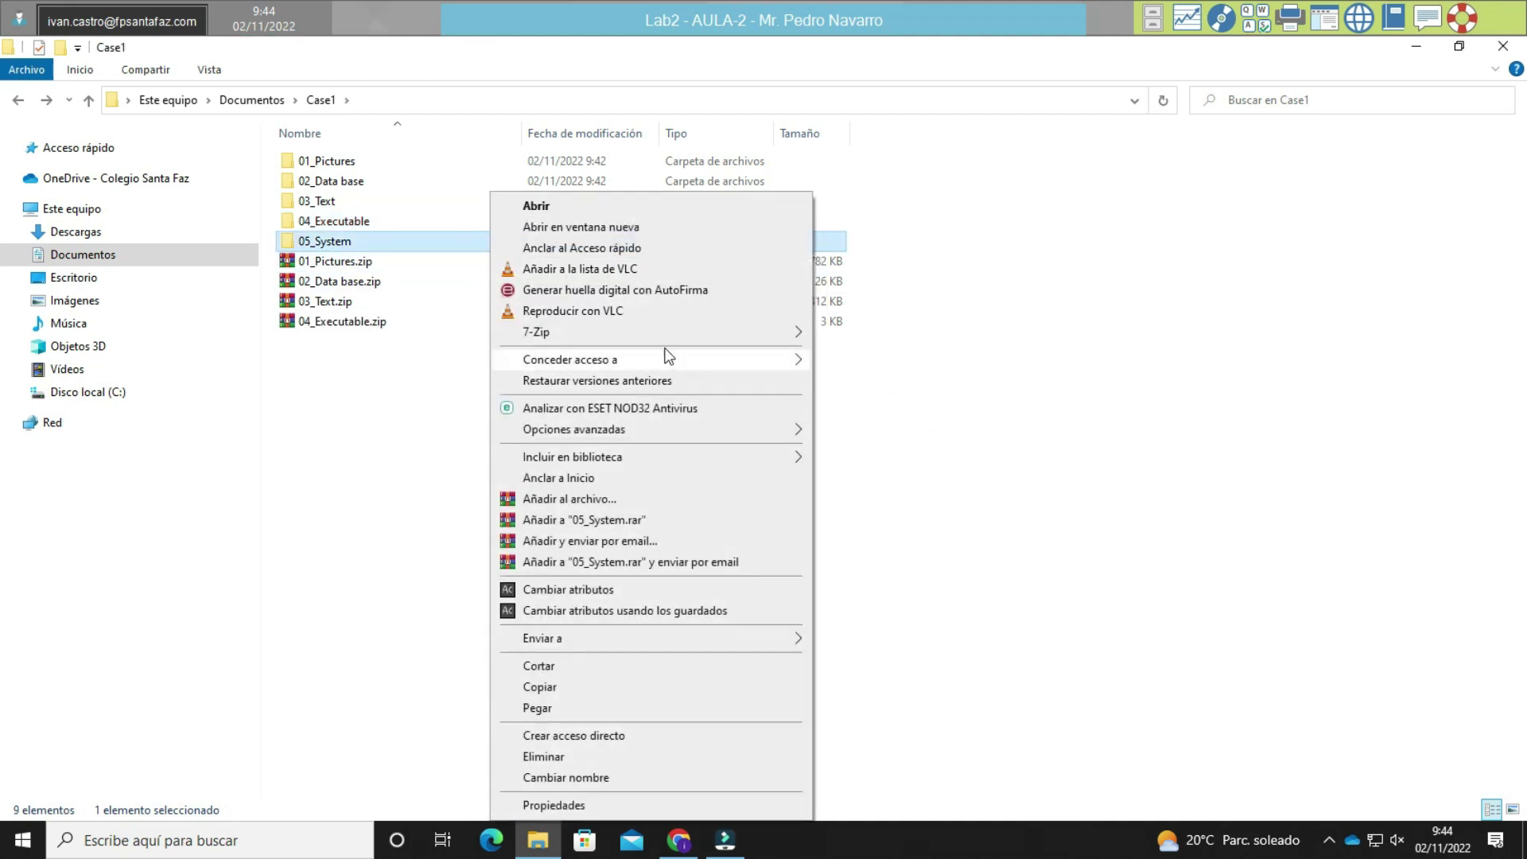
{"action": "mouse_move", "coordinate": [662, 334]}
{"action": "left_click", "coordinate": [843, 415]}
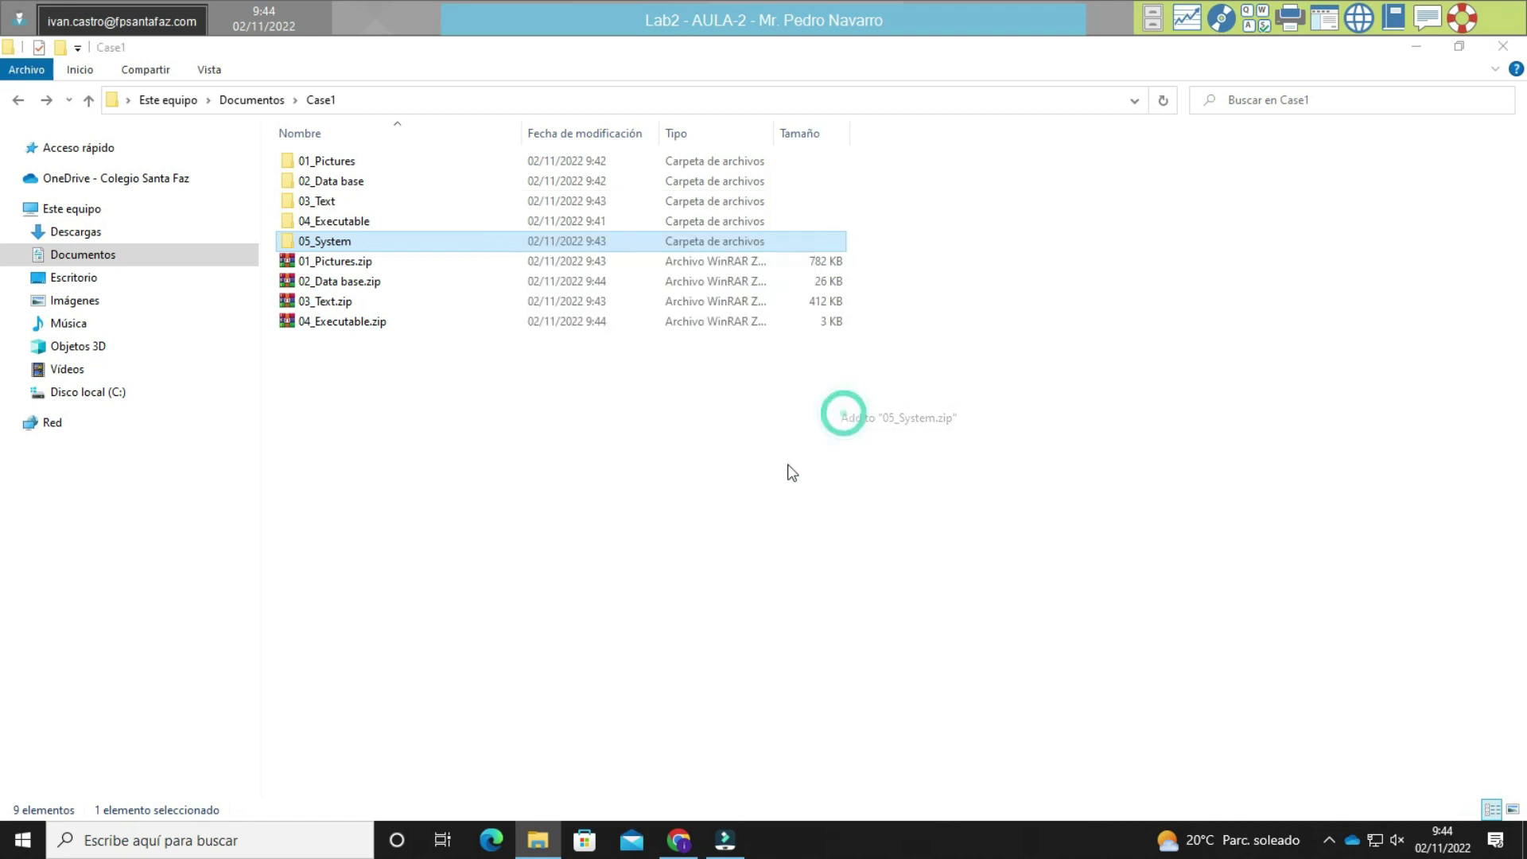
{"action": "left_click", "coordinate": [334, 528]}
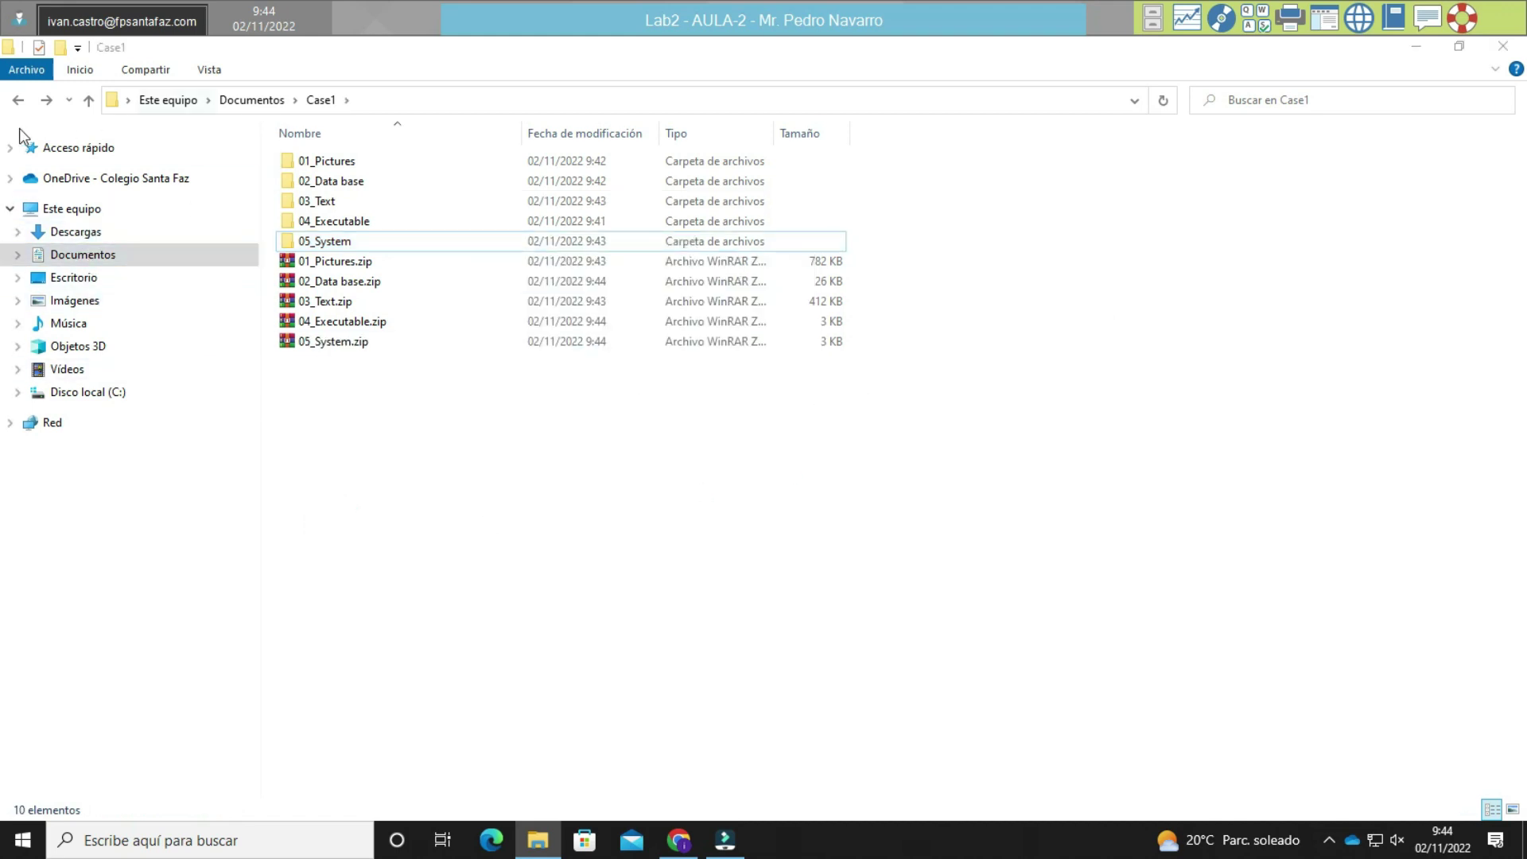
Go back to Documents and check the size on disk and number of files in the properties of Files2.
{"action": "left_click", "coordinate": [14, 96]}
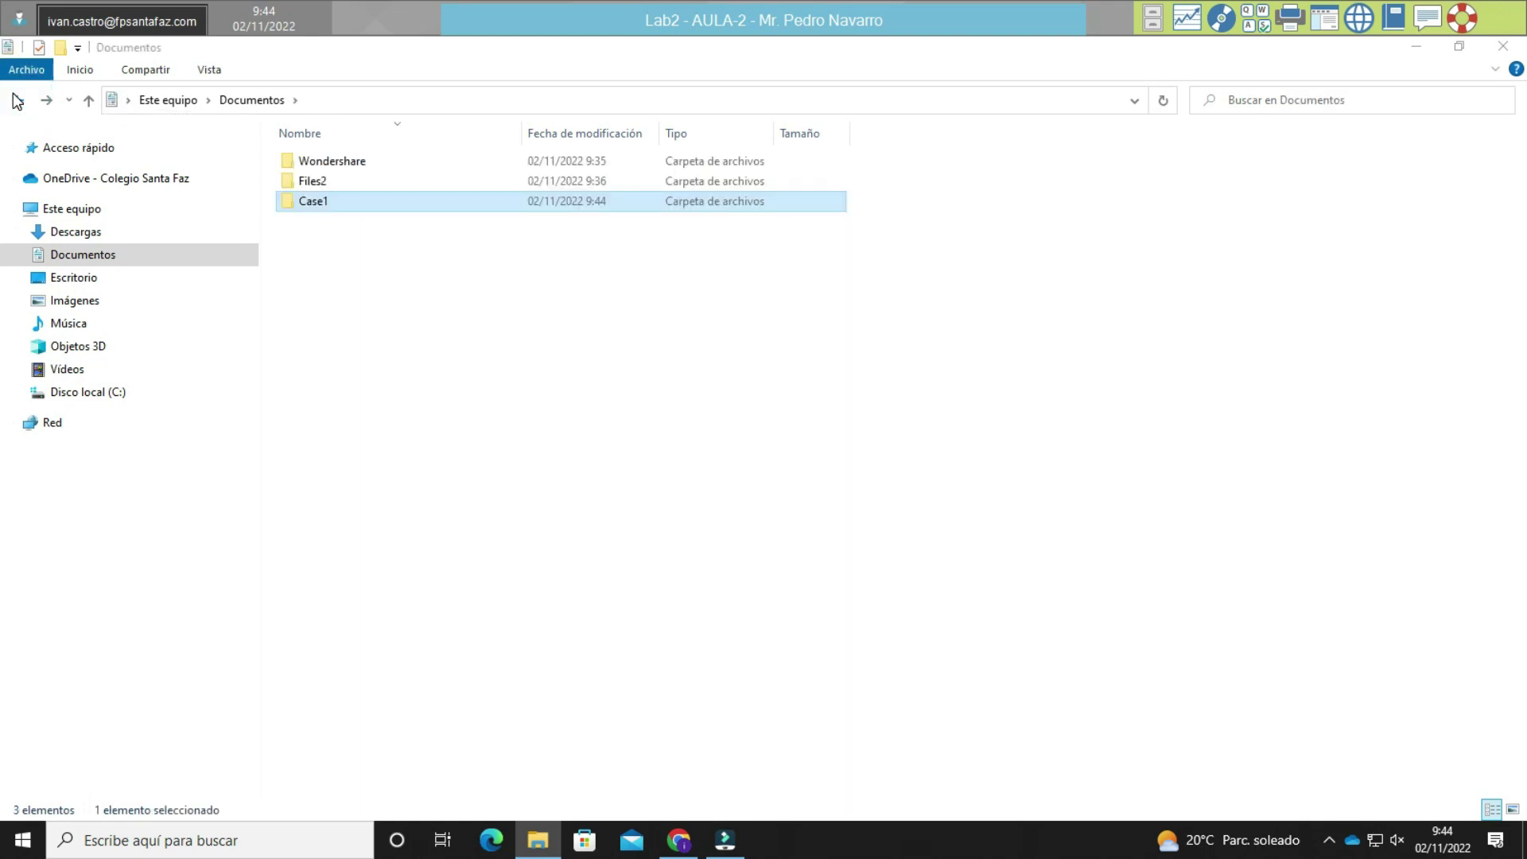
{"action": "right_click", "coordinate": [432, 181]}
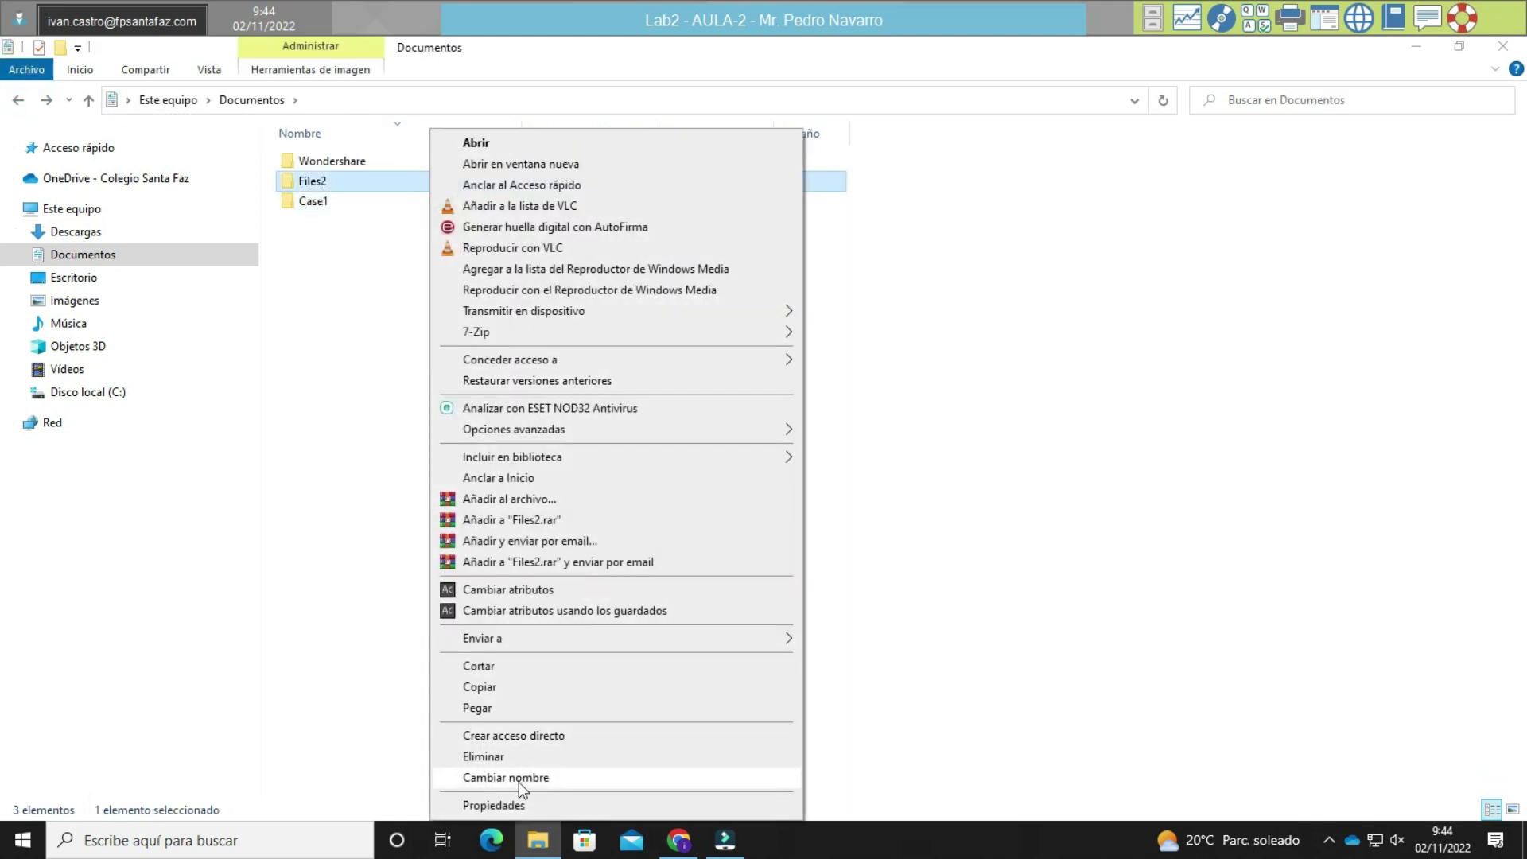
{"action": "left_click", "coordinate": [528, 804]}
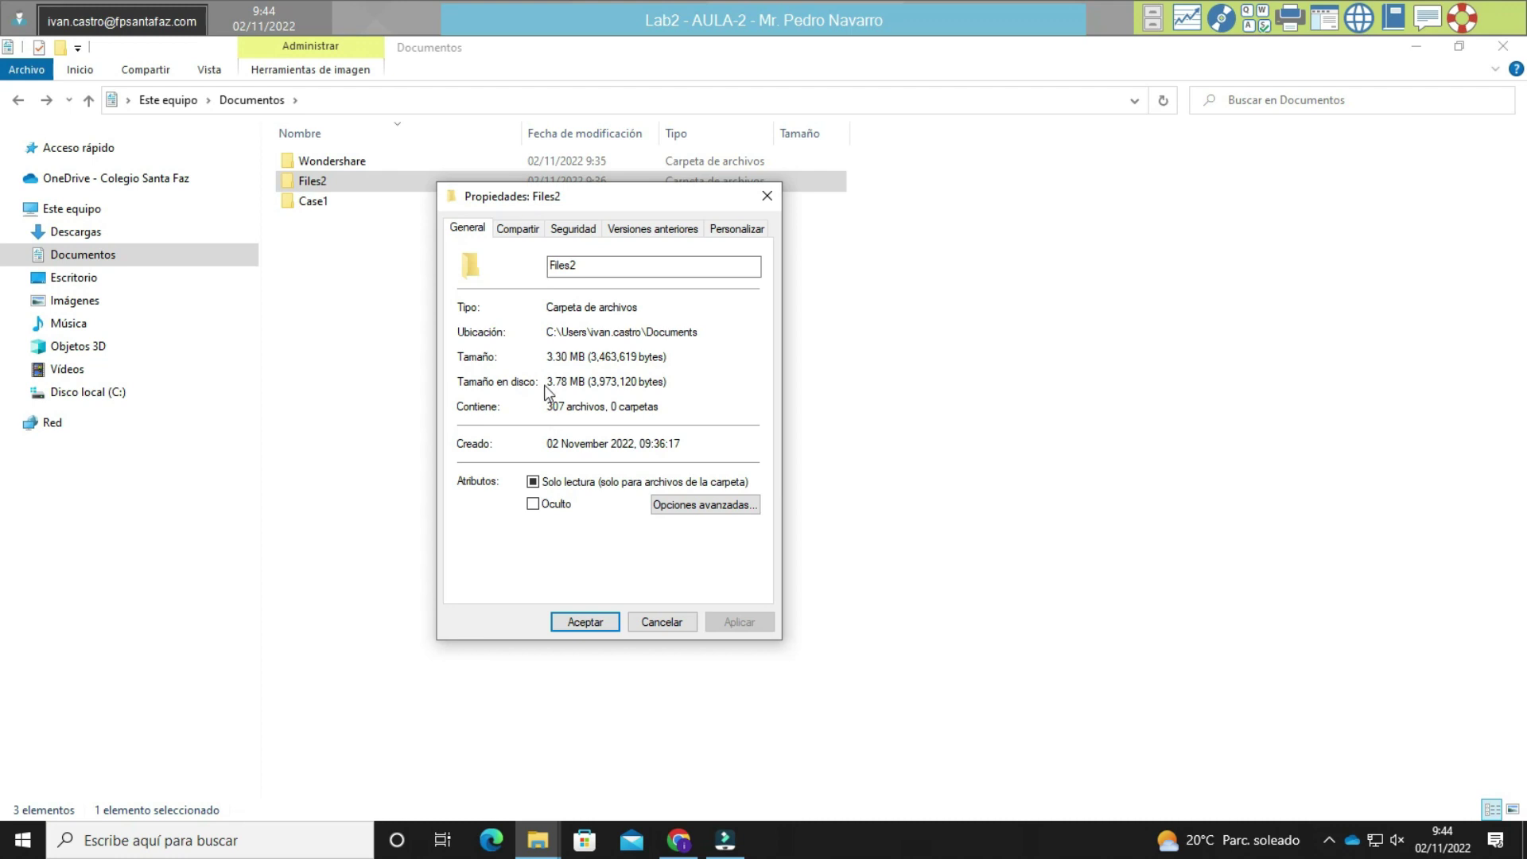
{"action": "left_click_drag", "start_coordinate": [547, 381], "coordinate": [585, 389]}
Switch to Document4.docx in the browser and answer Size with 3.78 MB, Number with 307 and CD with Yes.
{"action": "key", "text": "alt+Tab"}
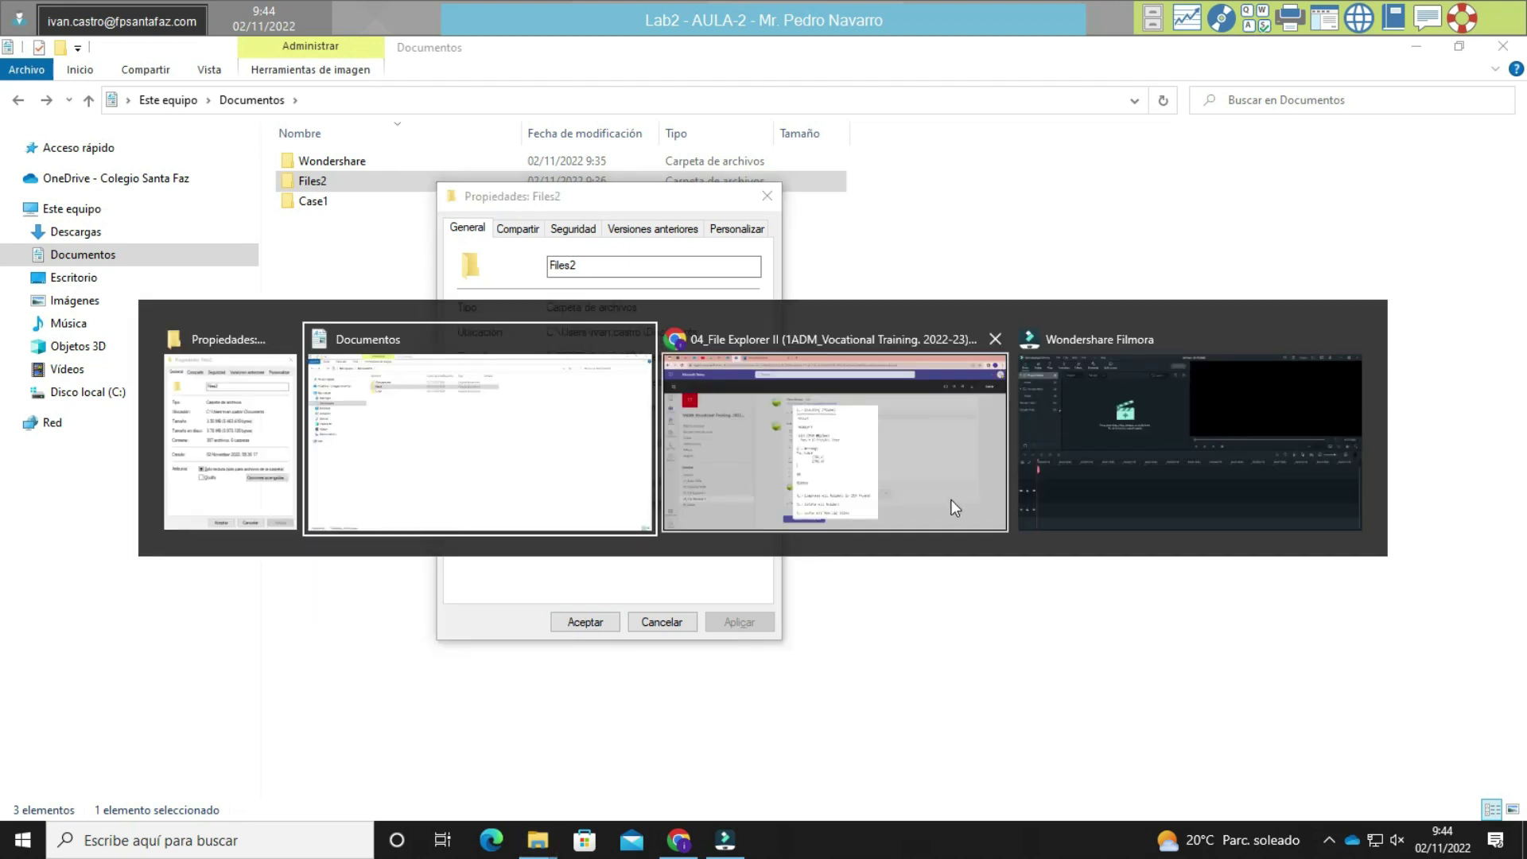
{"action": "left_click", "coordinate": [902, 470]}
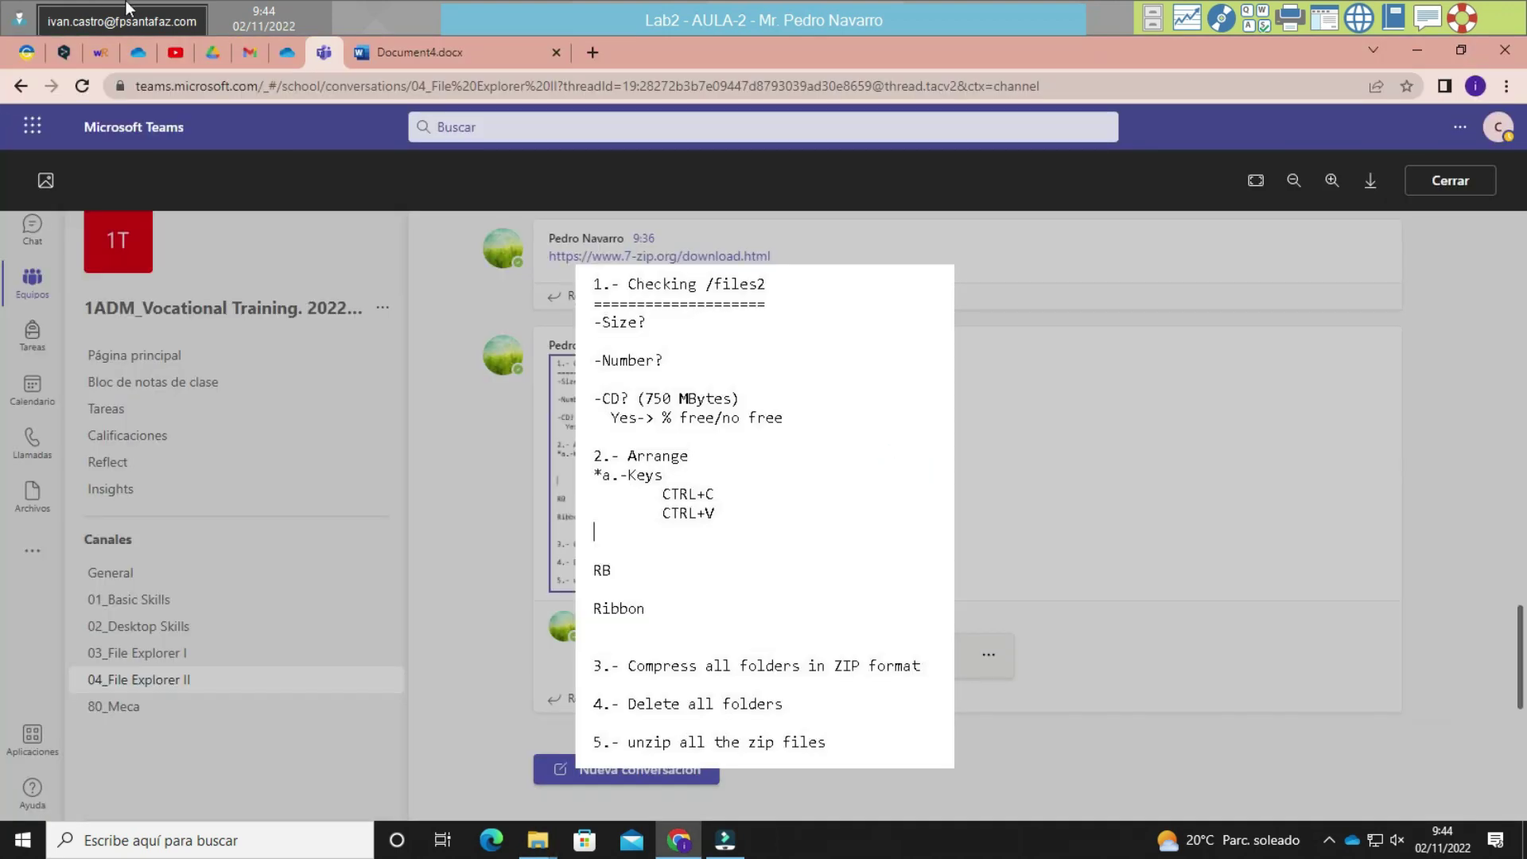
{"action": "left_click", "coordinate": [381, 53]}
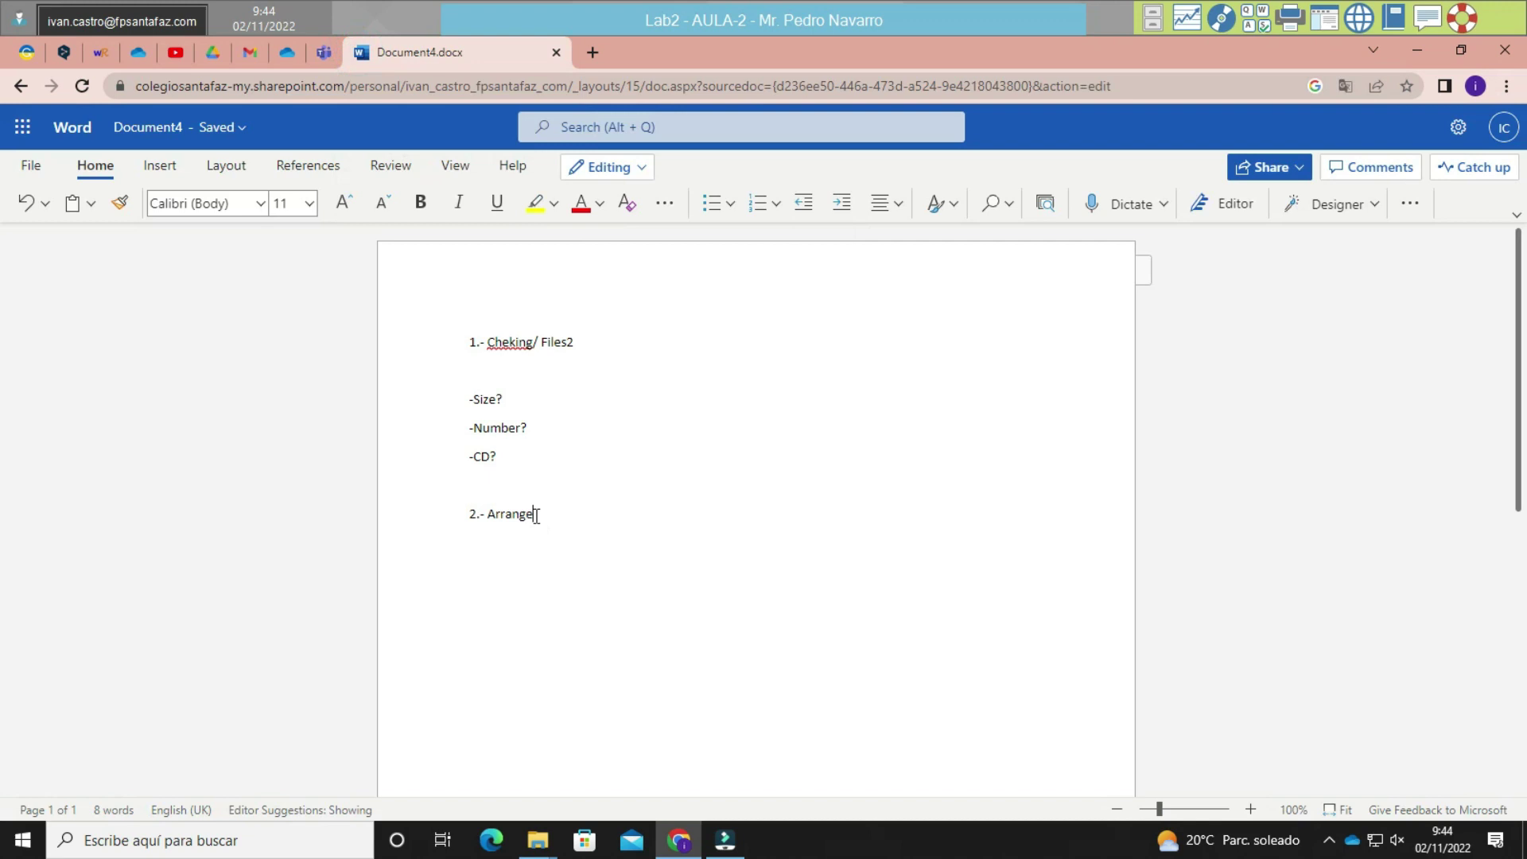
{"action": "left_click", "coordinate": [529, 390]}
{"action": "type", "text": "3.78 MB"}
{"action": "left_click", "coordinate": [531, 428]}
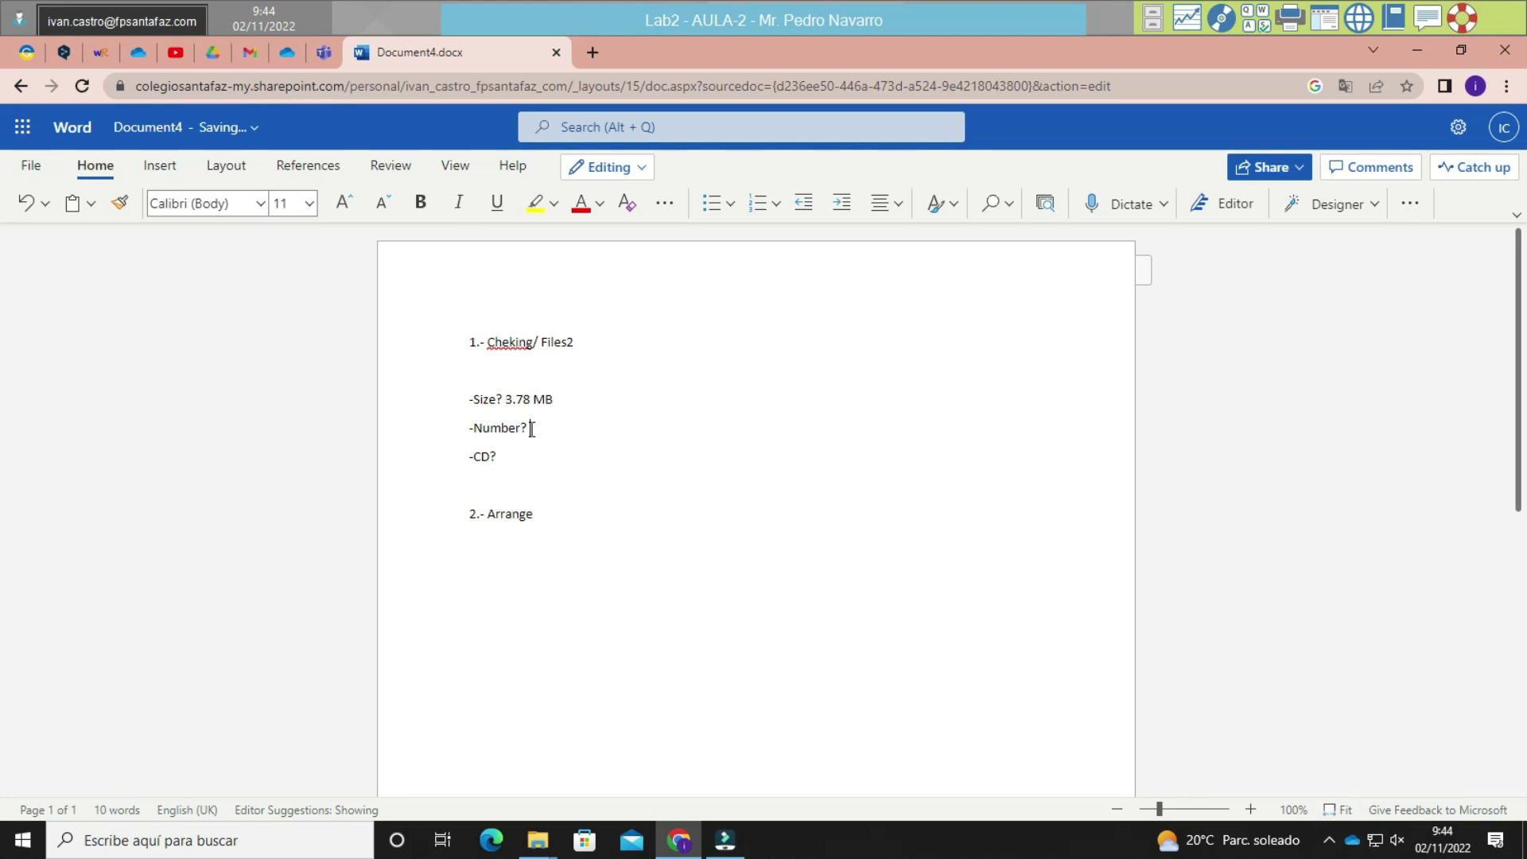
{"action": "left_click", "coordinate": [544, 454]}
{"action": "type", "text": "yes"}
{"action": "type", "text": "Y"}
Write the free-space subtraction 750-3,78= on a new indented line below the CD answer.
{"action": "key", "text": "Return"}
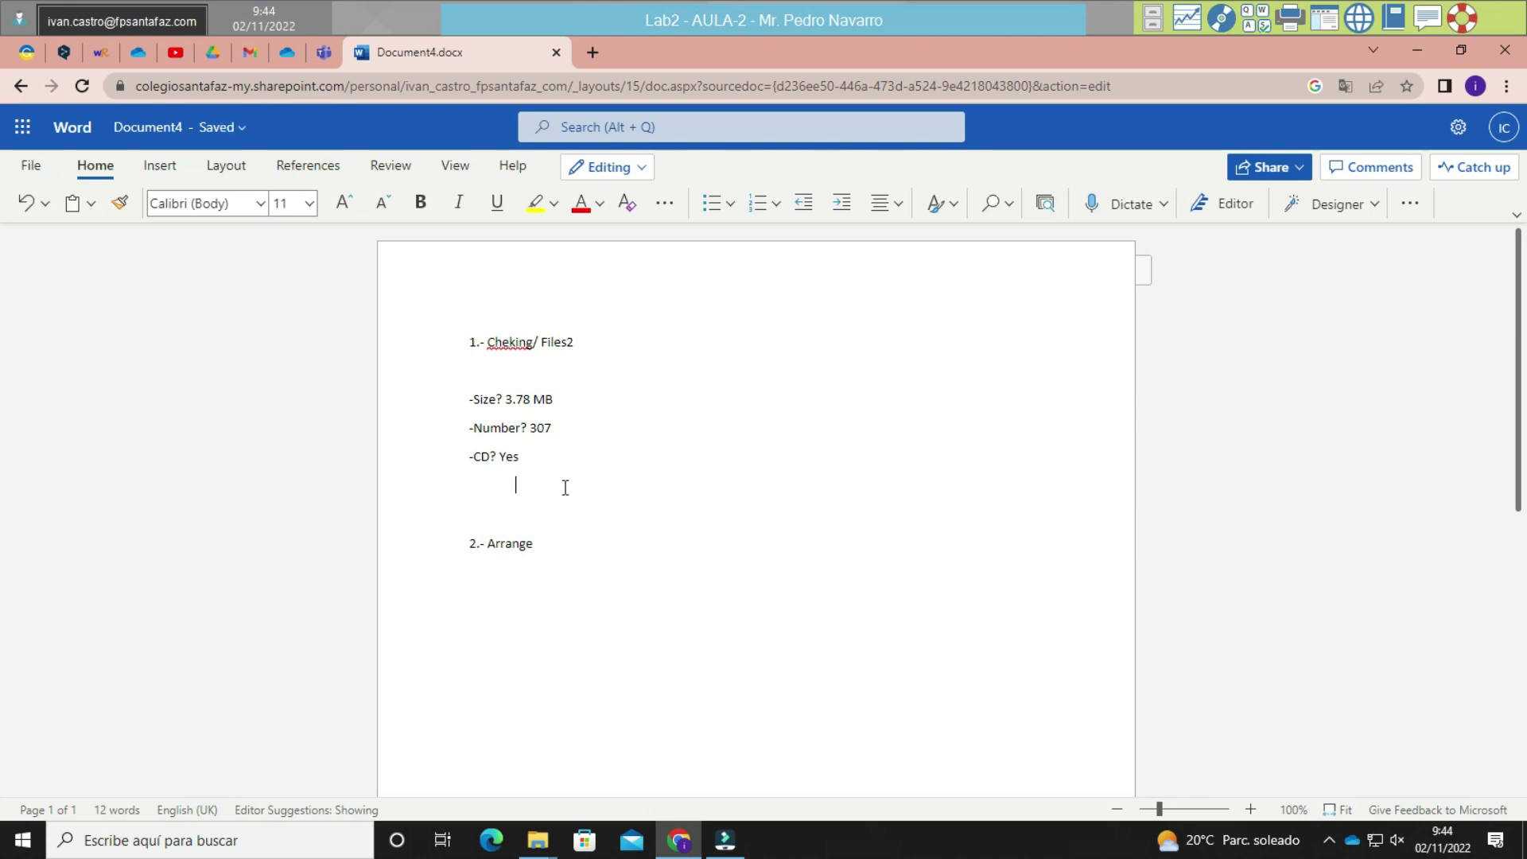
{"action": "type", "text": "750"}
{"action": "type", "text": "-3,78="}
Find and open the Windows calculator (Calculadora) for the free-space calculation.
{"action": "key", "text": "super"}
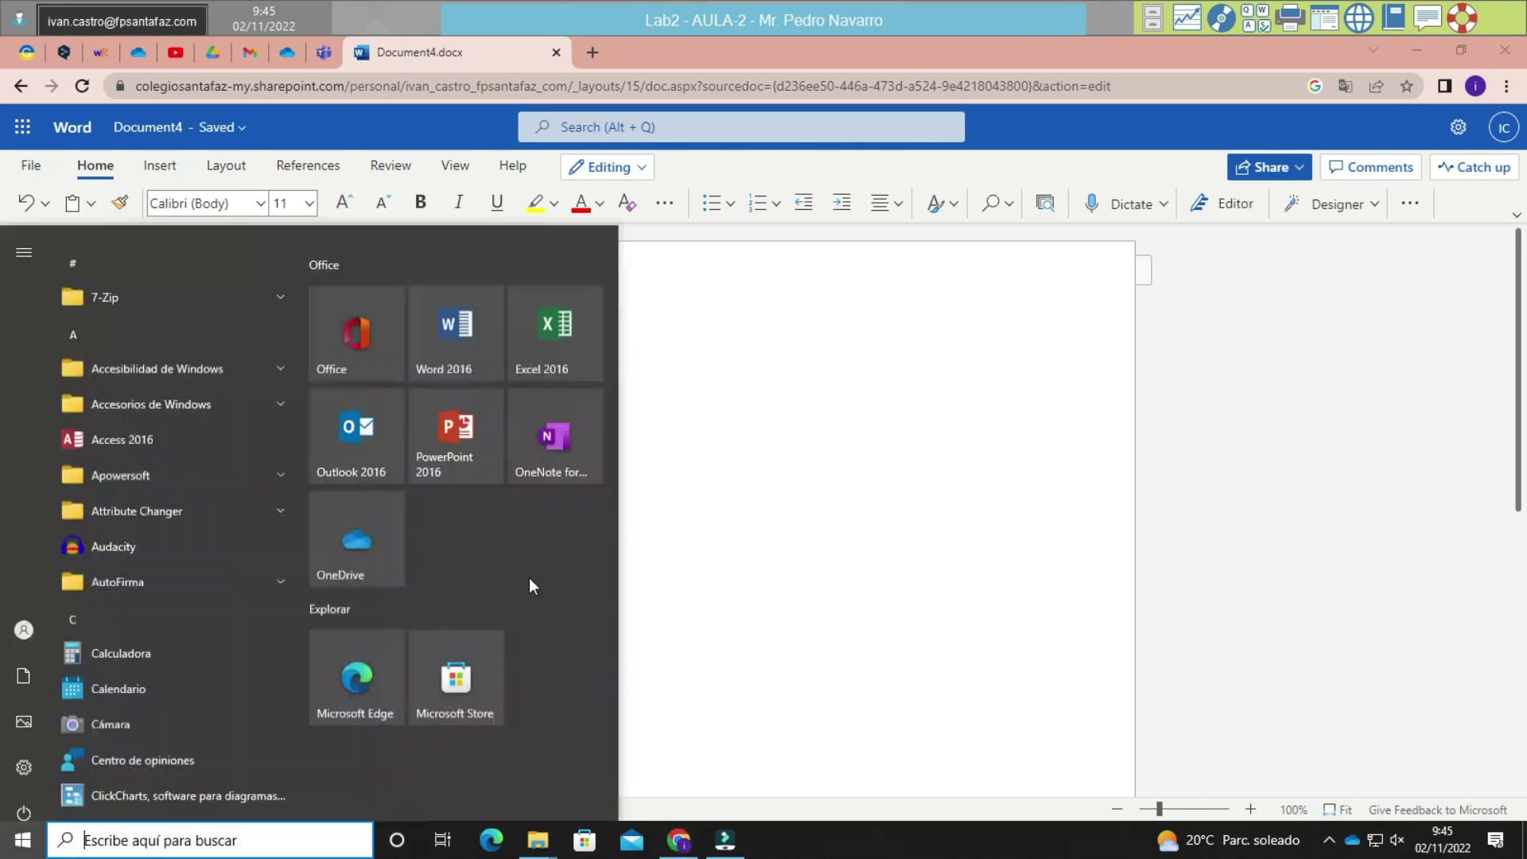
{"action": "type", "text": "calculadora"}
{"action": "key", "text": "Return"}
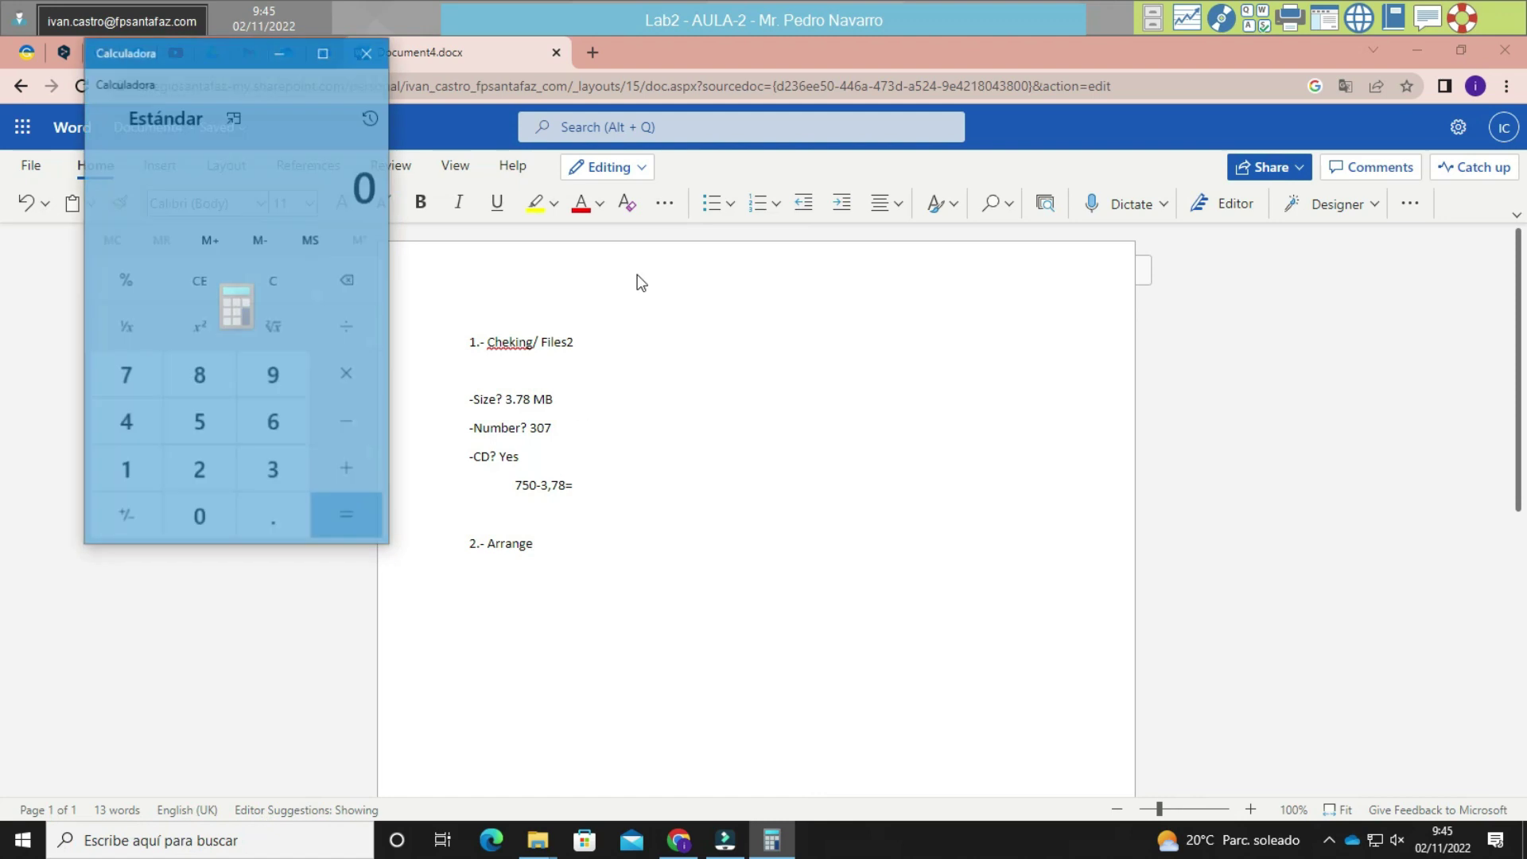
Calculate 750 − 3.78 with the calculator beside the document and complete the subtraction line in Document4.docx with 746.22MB.
{"action": "left_click_drag", "start_coordinate": [179, 48], "coordinate": [1001, 240]}
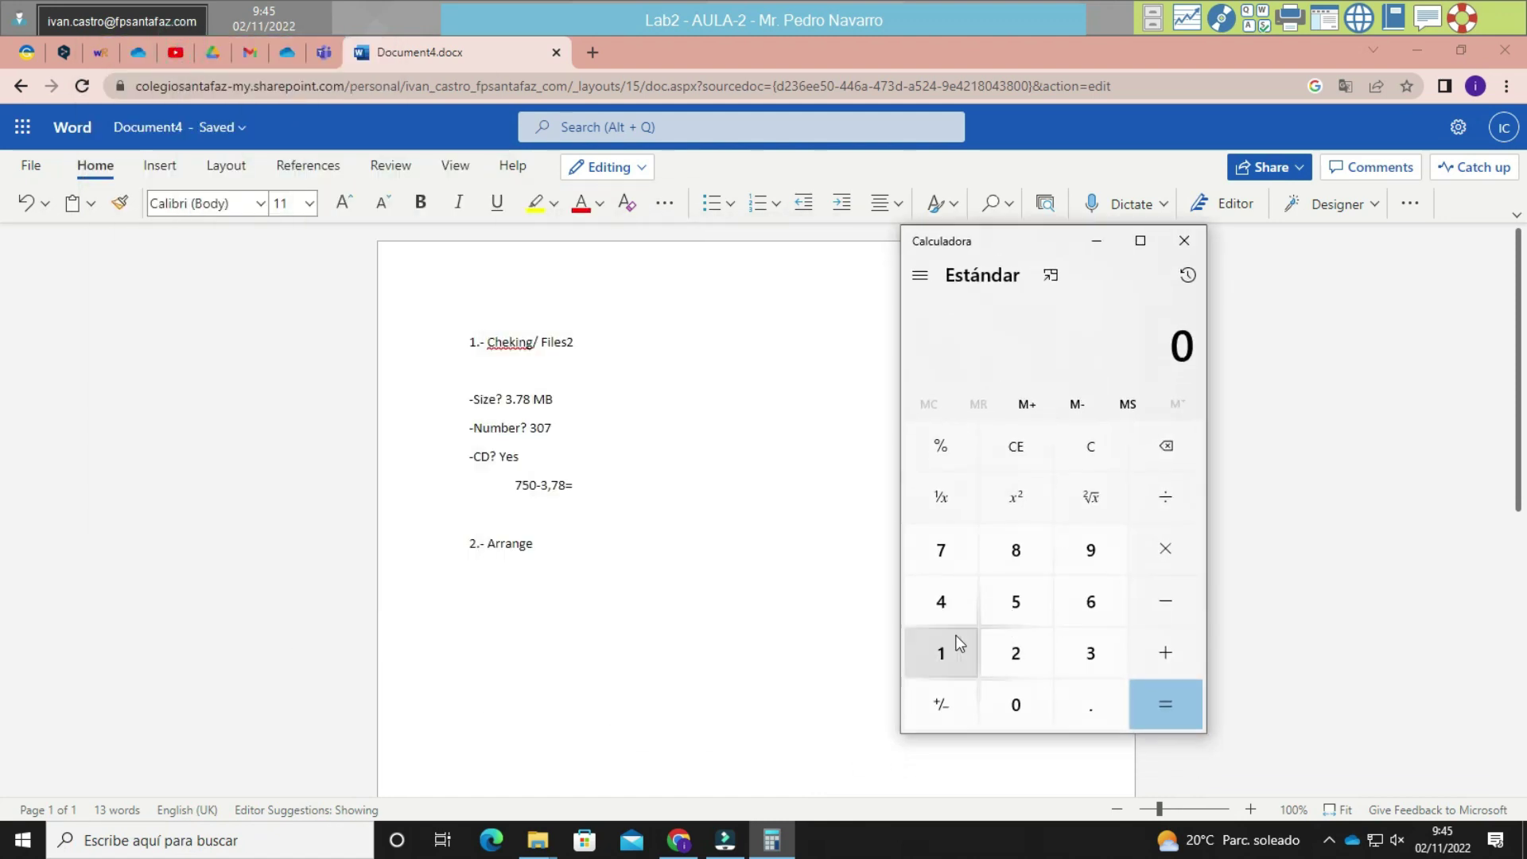
{"action": "type", "text": "750"}
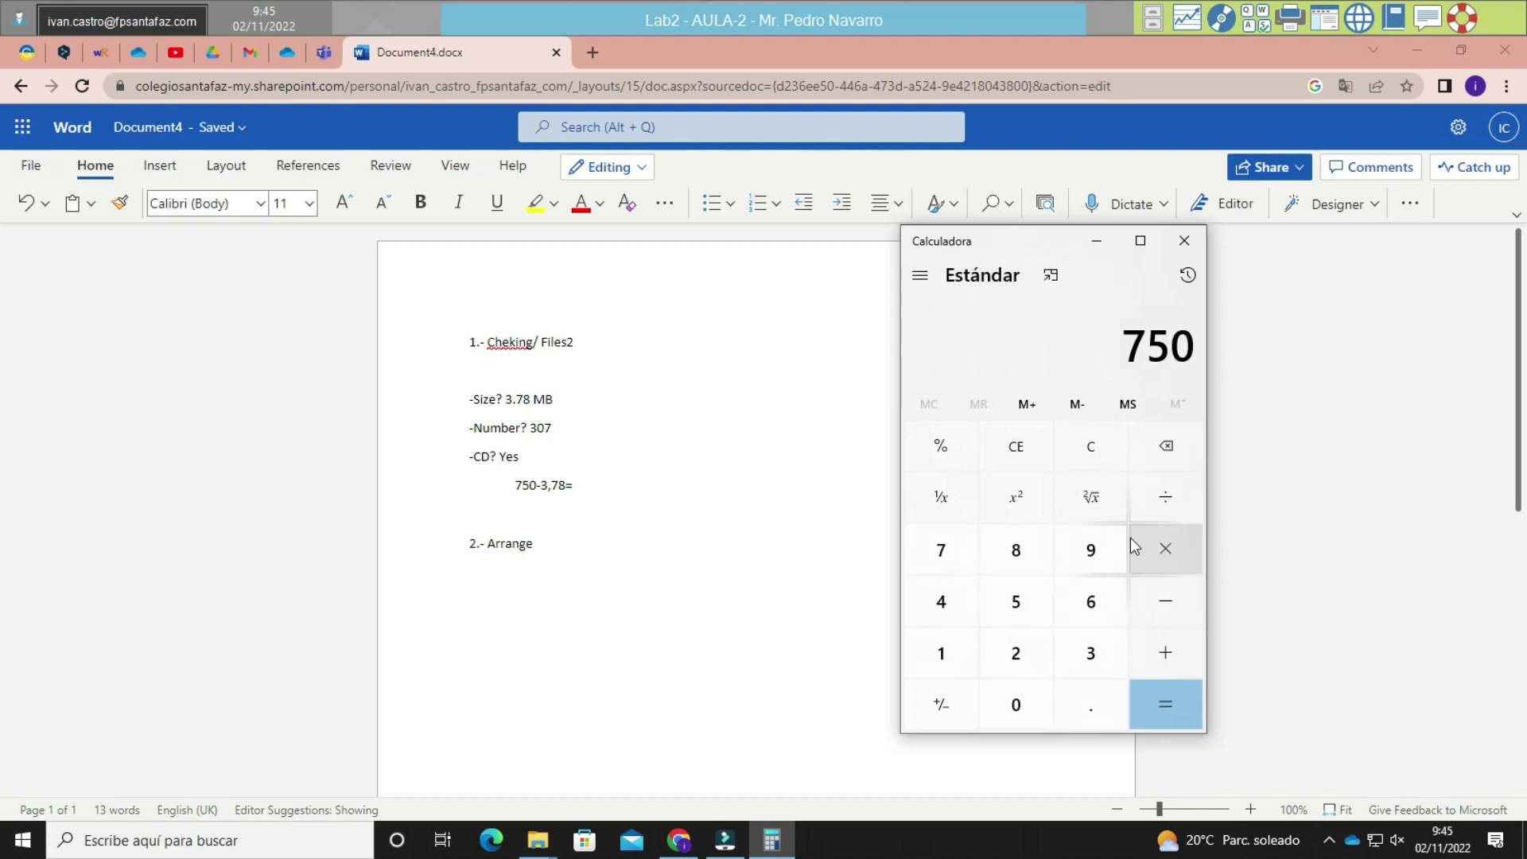
{"action": "left_click", "coordinate": [1168, 596]}
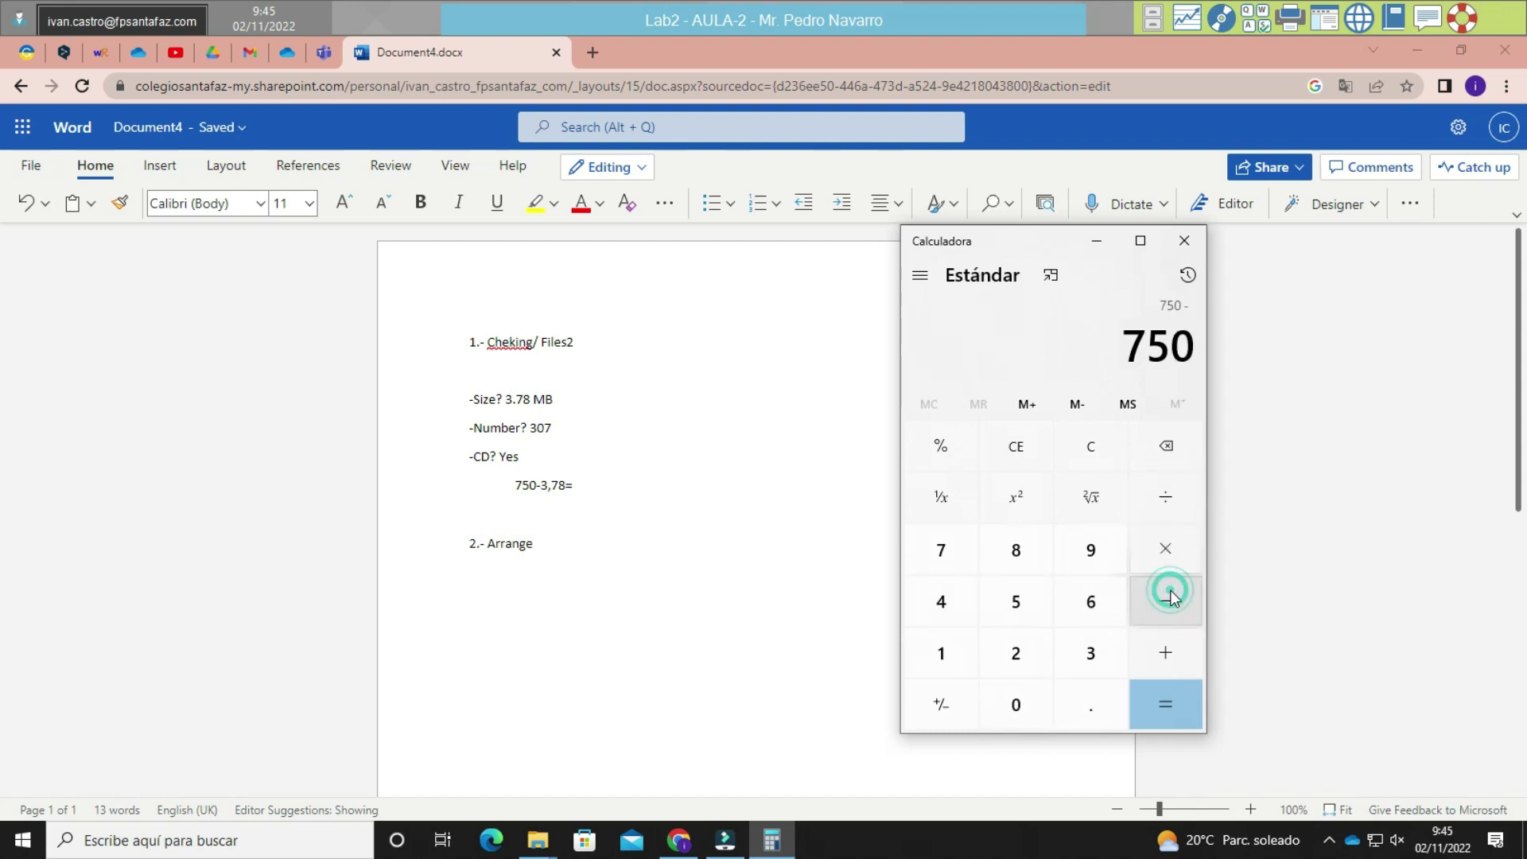
{"action": "type", "text": "378"}
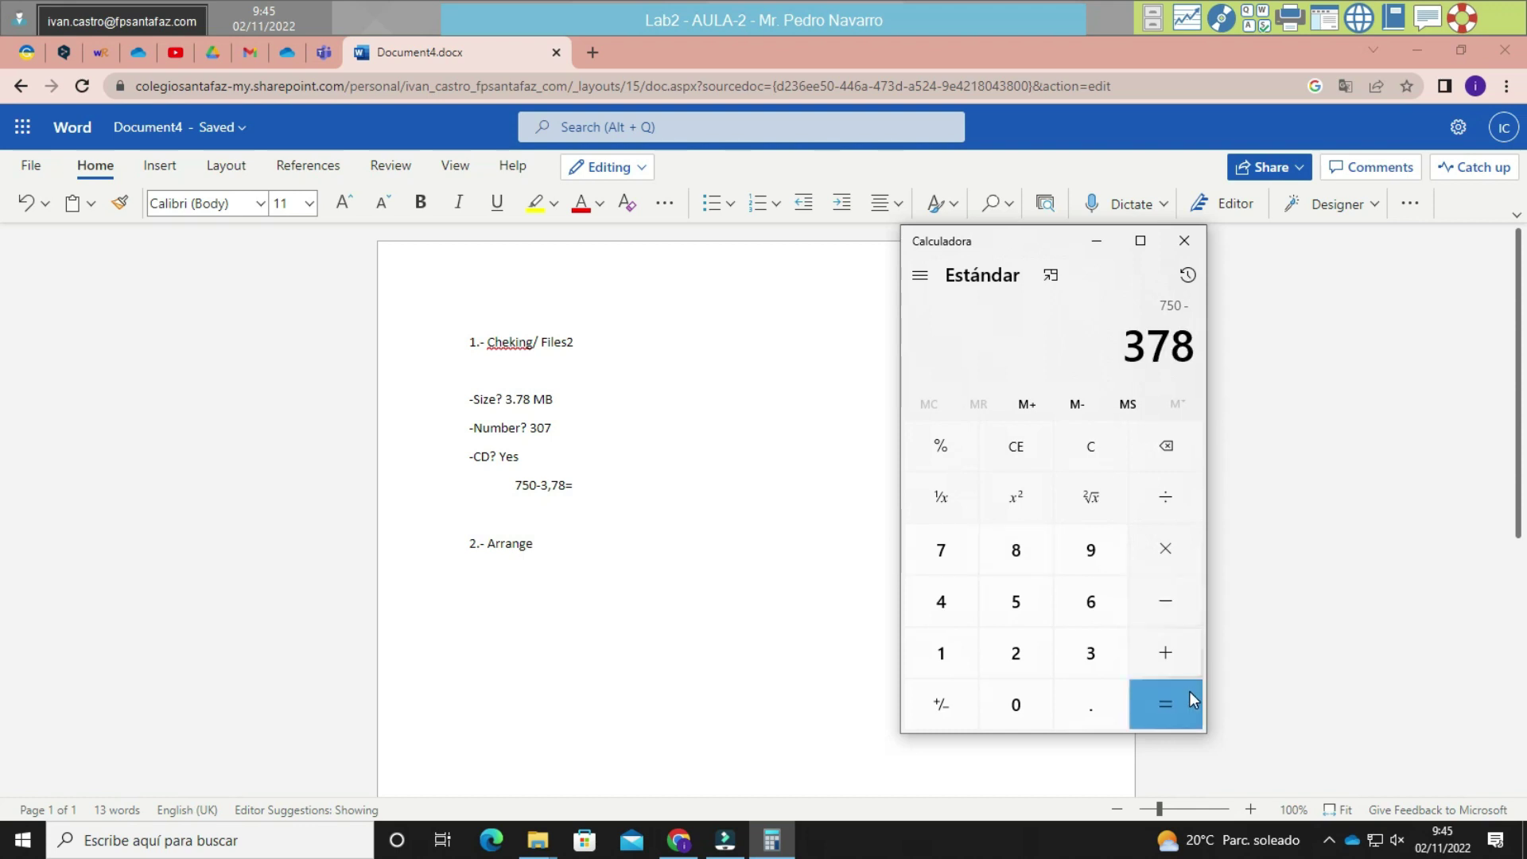
{"action": "key", "text": "BackSpace"}
{"action": "key", "text": "BackSpace"}
{"action": "left_click", "coordinate": [1090, 705]}
{"action": "left_click", "coordinate": [929, 557]}
{"action": "left_click", "coordinate": [1000, 553]}
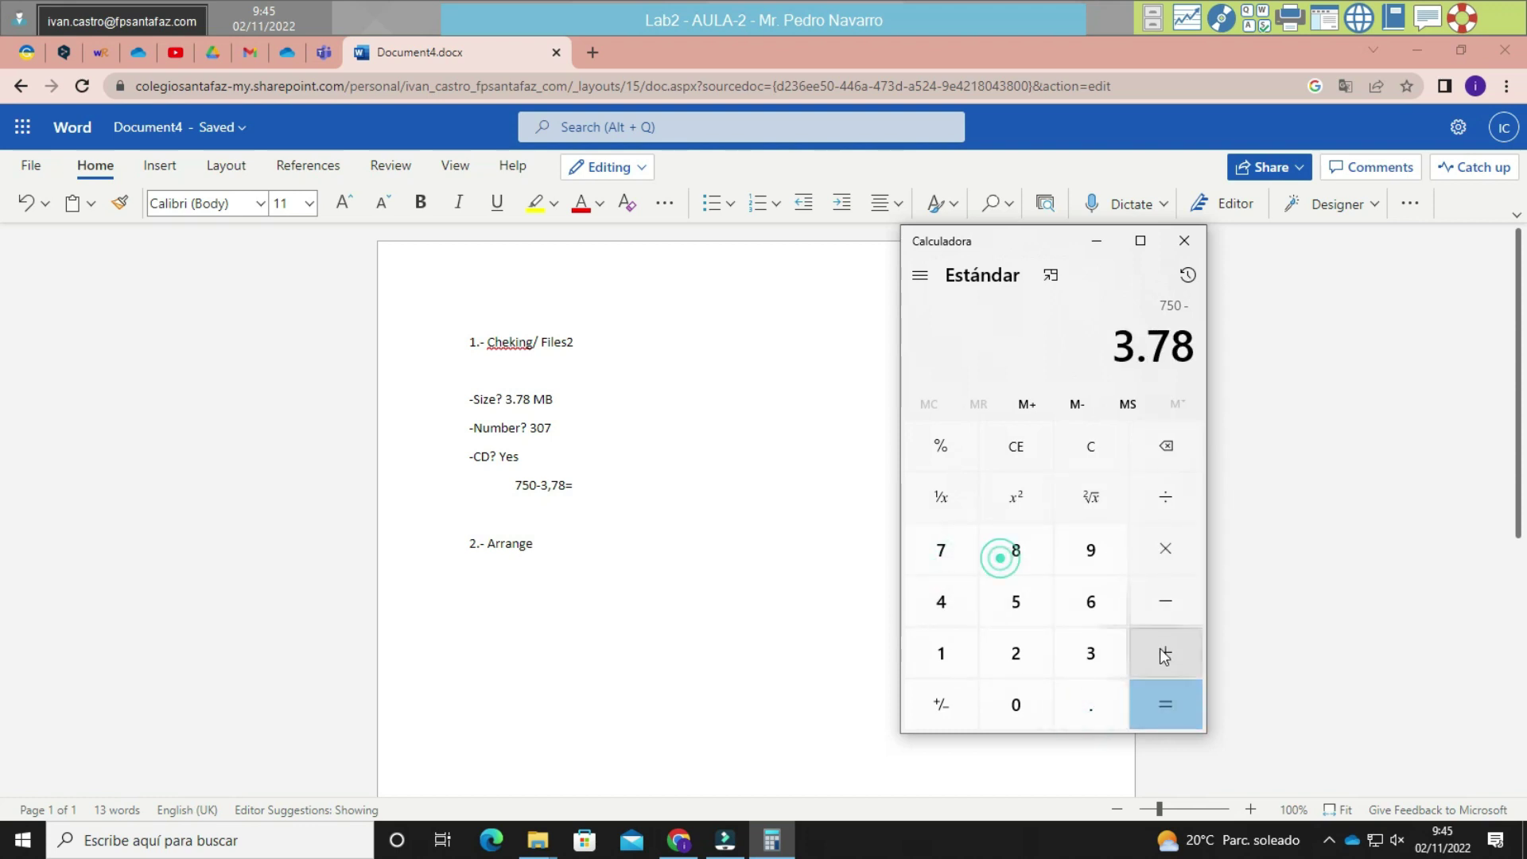
{"action": "left_click", "coordinate": [1173, 700]}
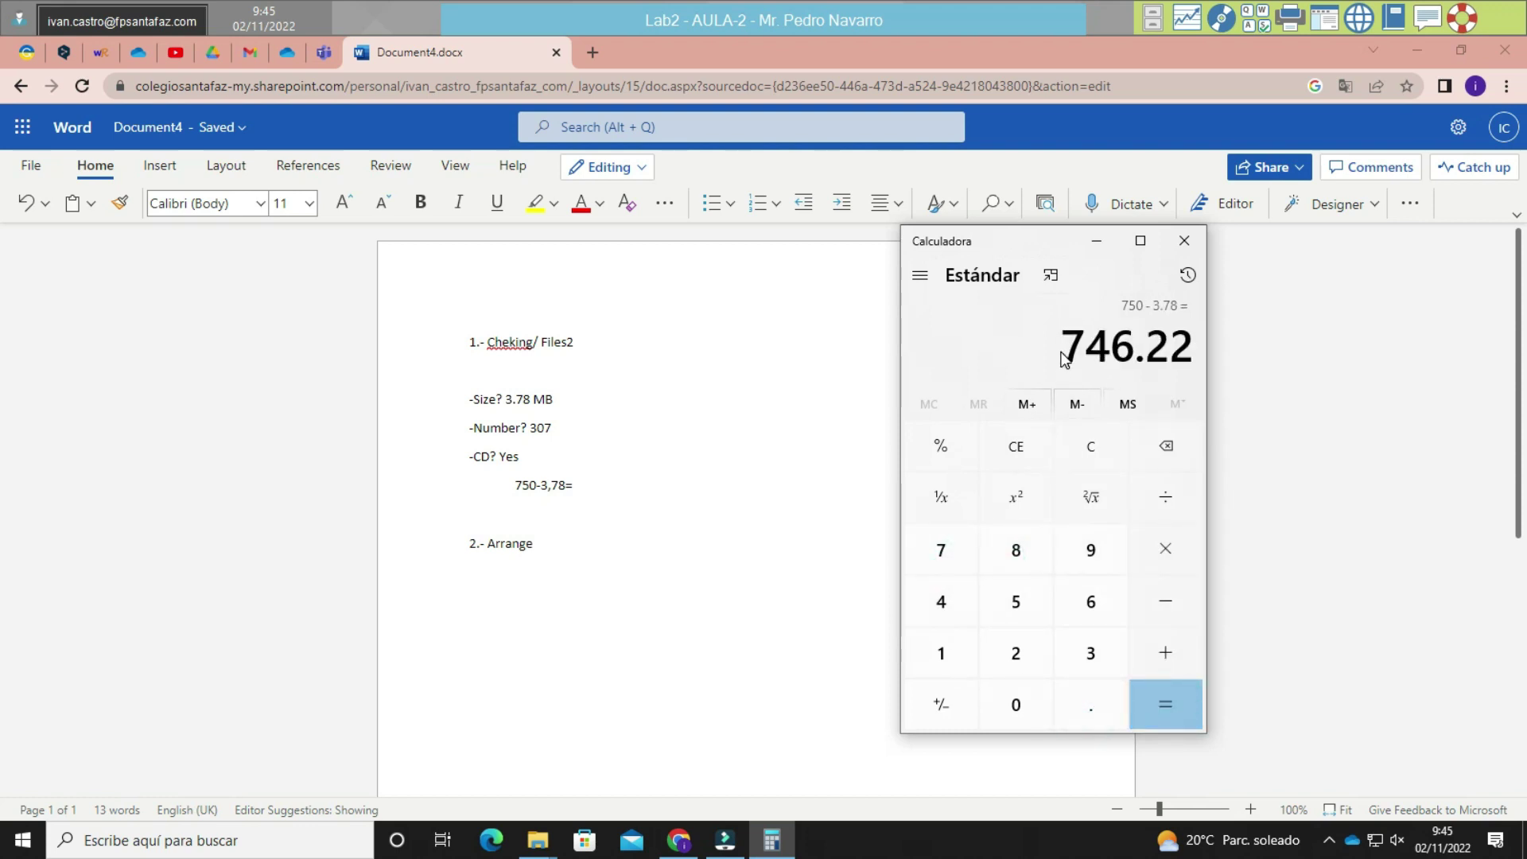
{"action": "left_click", "coordinate": [640, 487]}
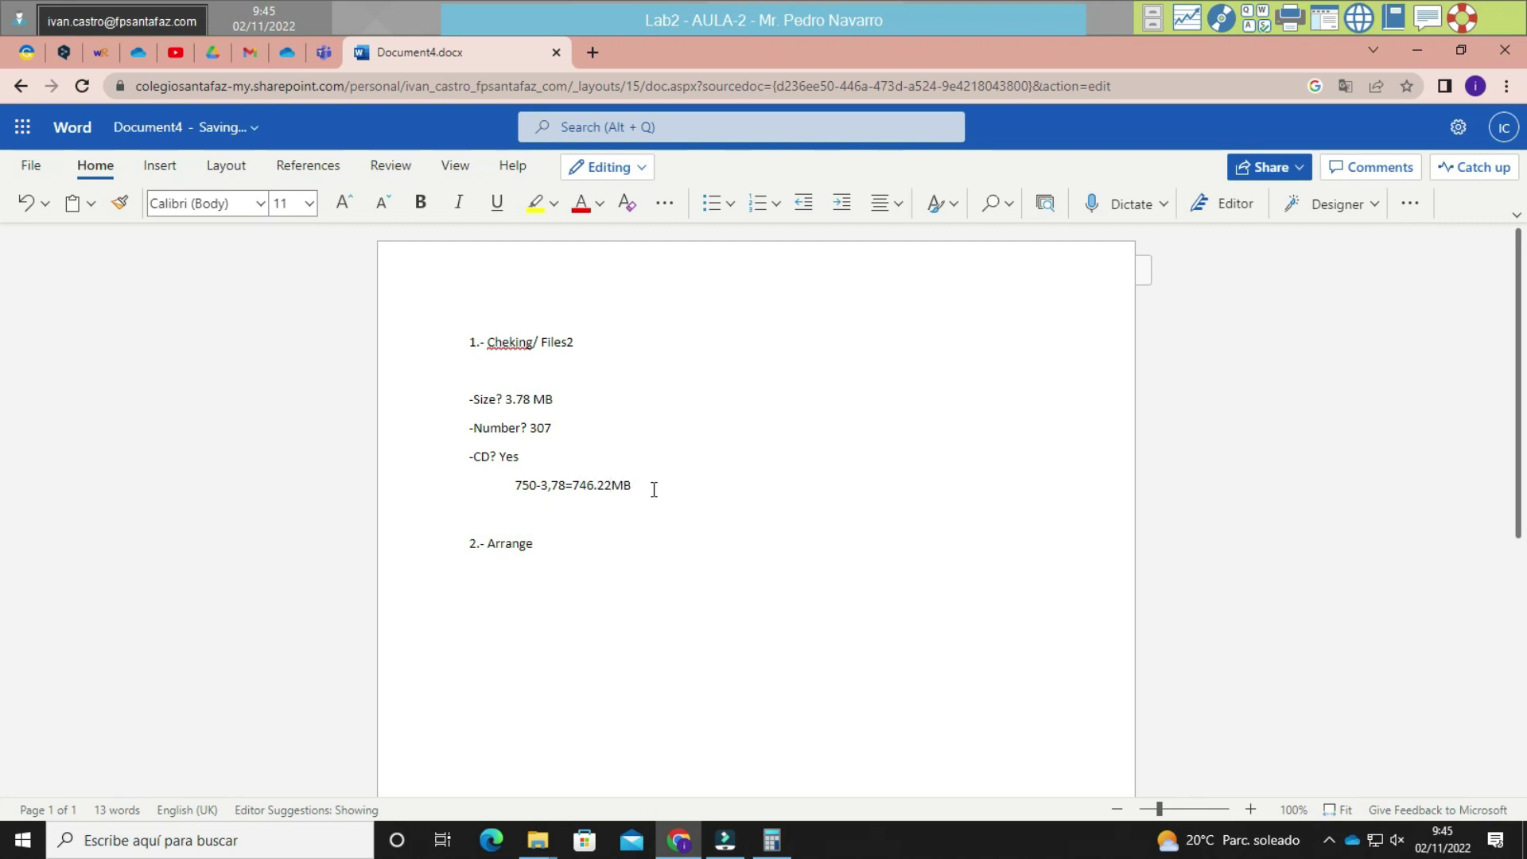
Switch back to the calculator for the free-space percentage.
{"action": "key", "text": "alt+Tab"}
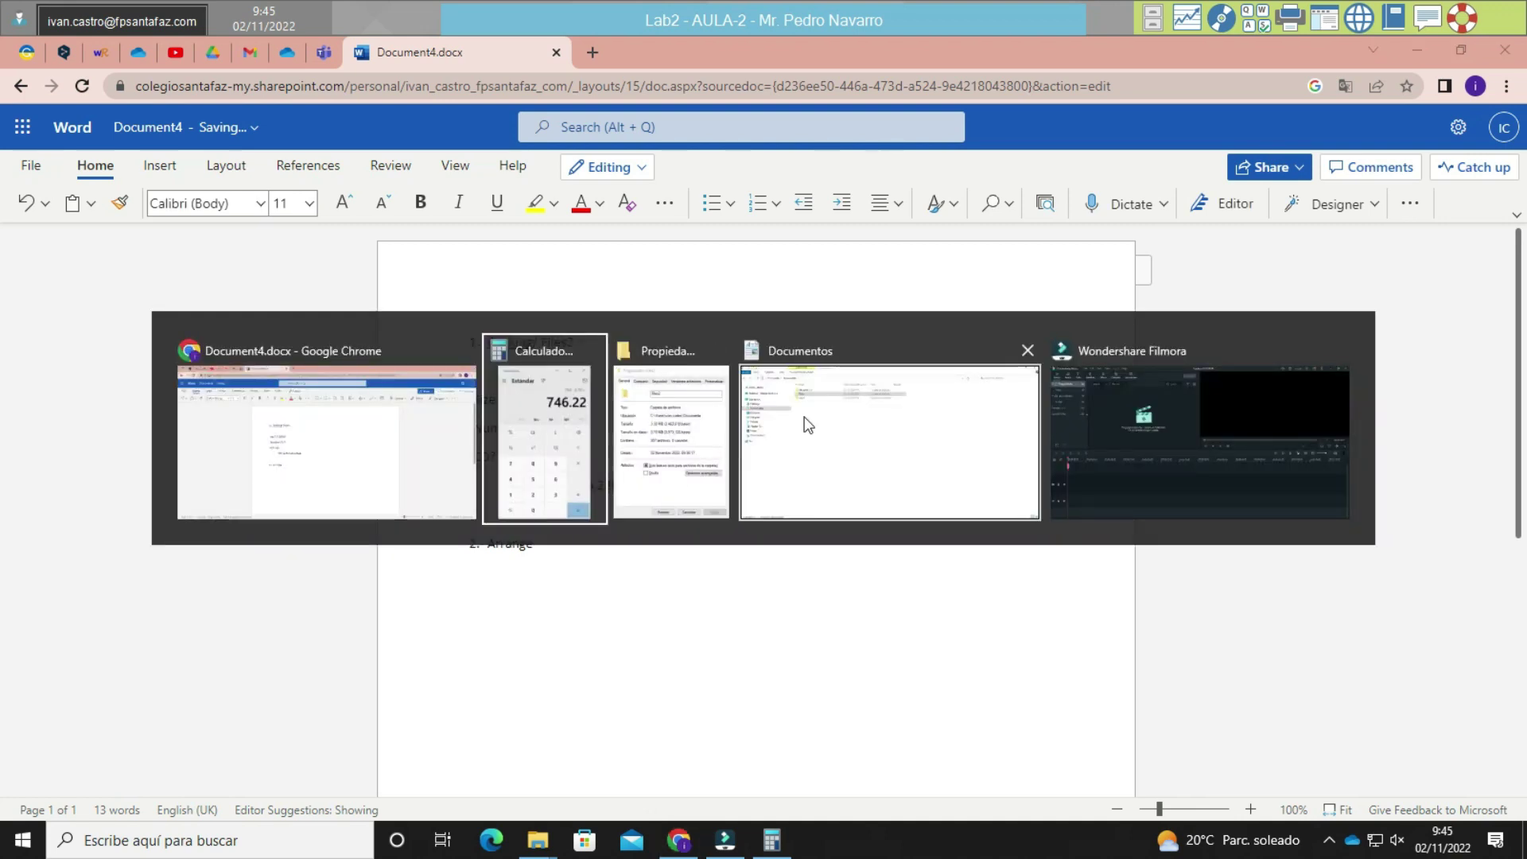
{"action": "left_click", "coordinate": [535, 435]}
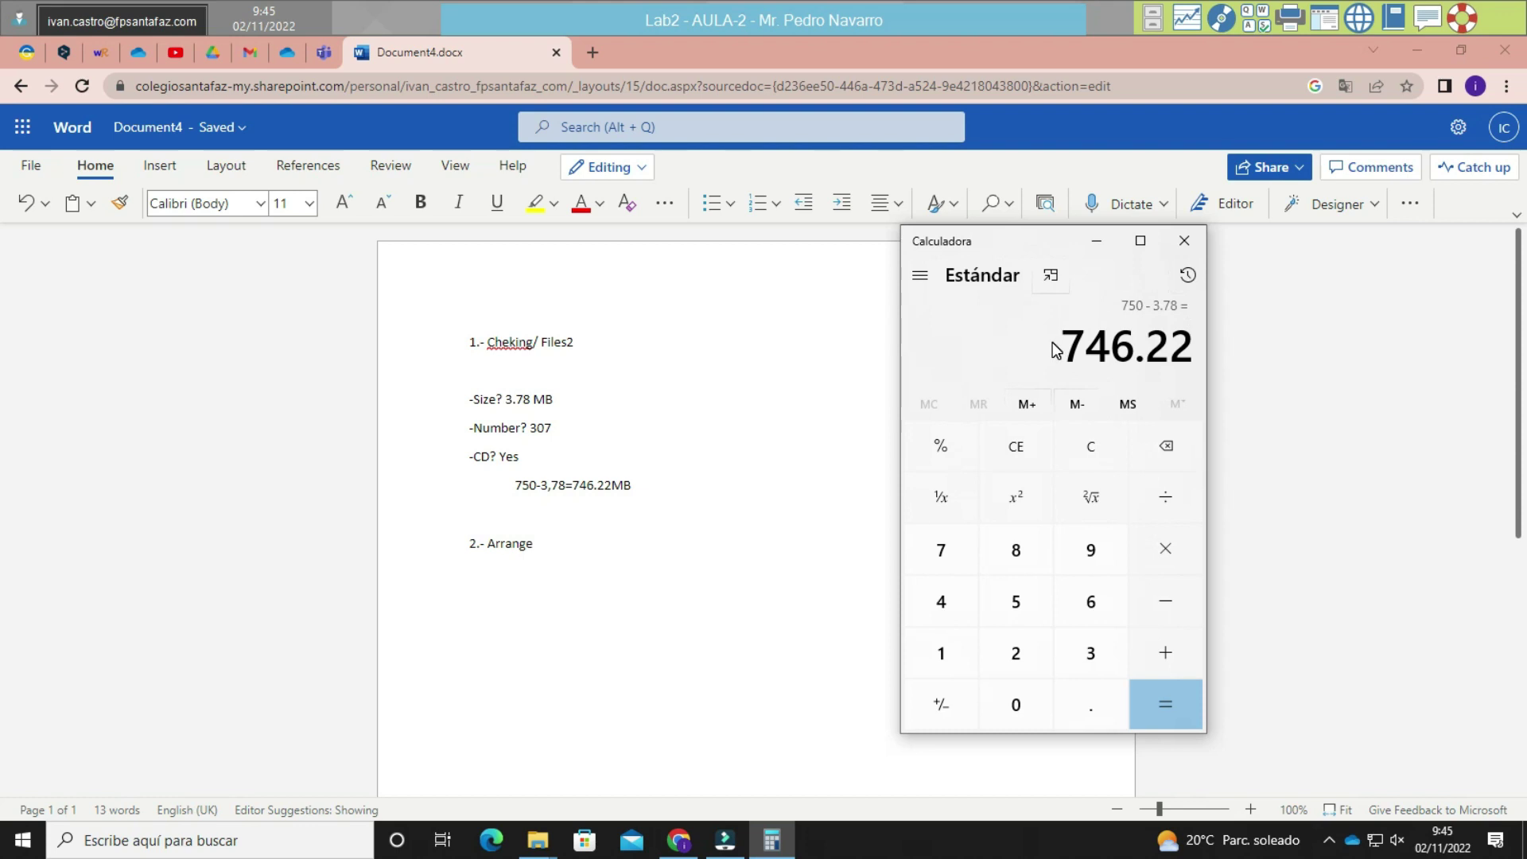
{"action": "left_click", "coordinate": [1166, 507]}
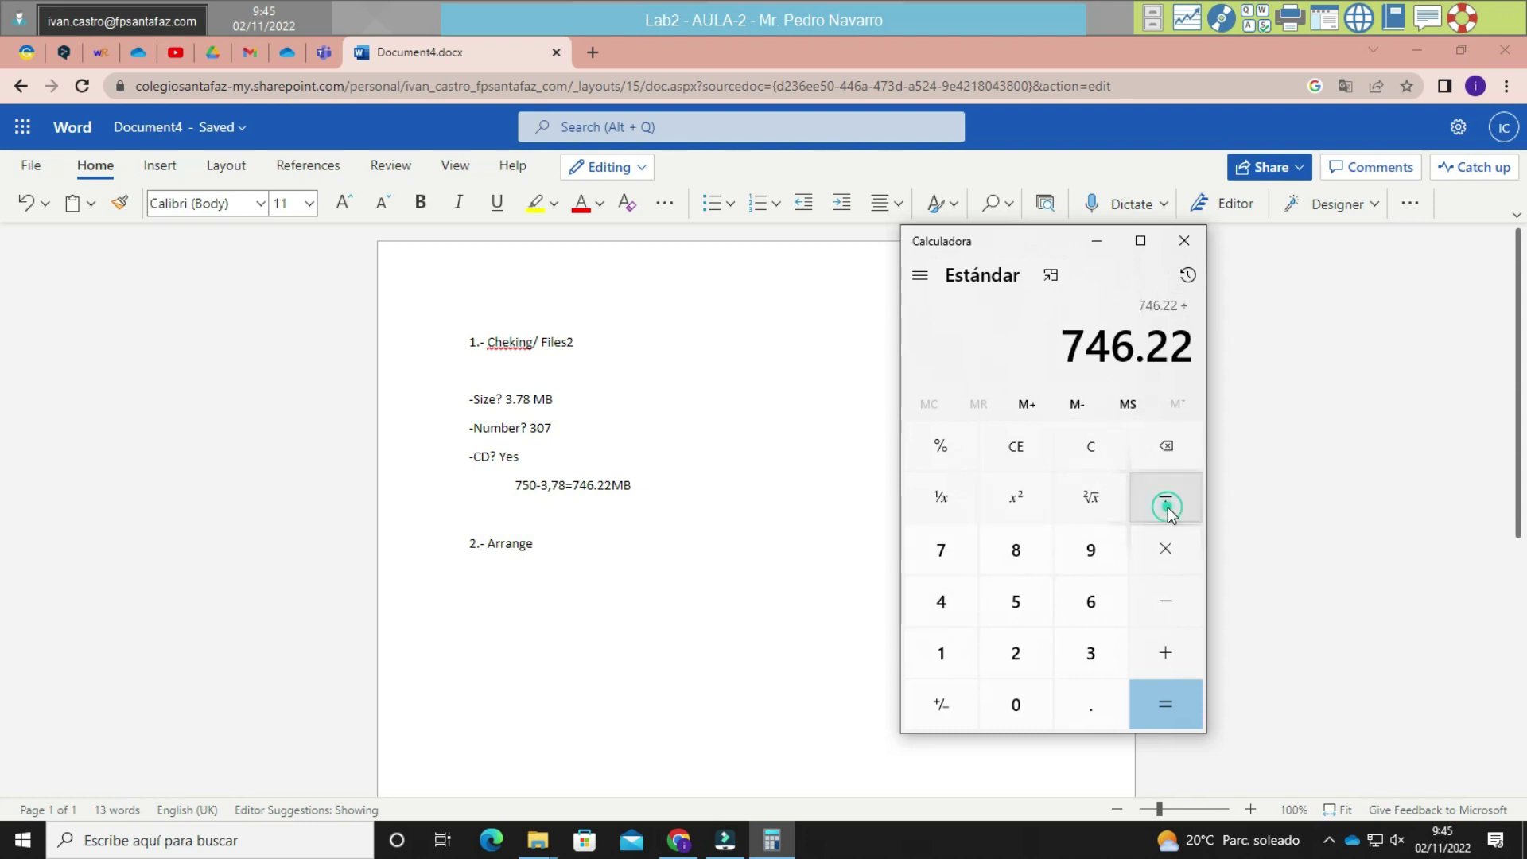
{"action": "left_click", "coordinate": [942, 549]}
{"action": "left_click", "coordinate": [1013, 601]}
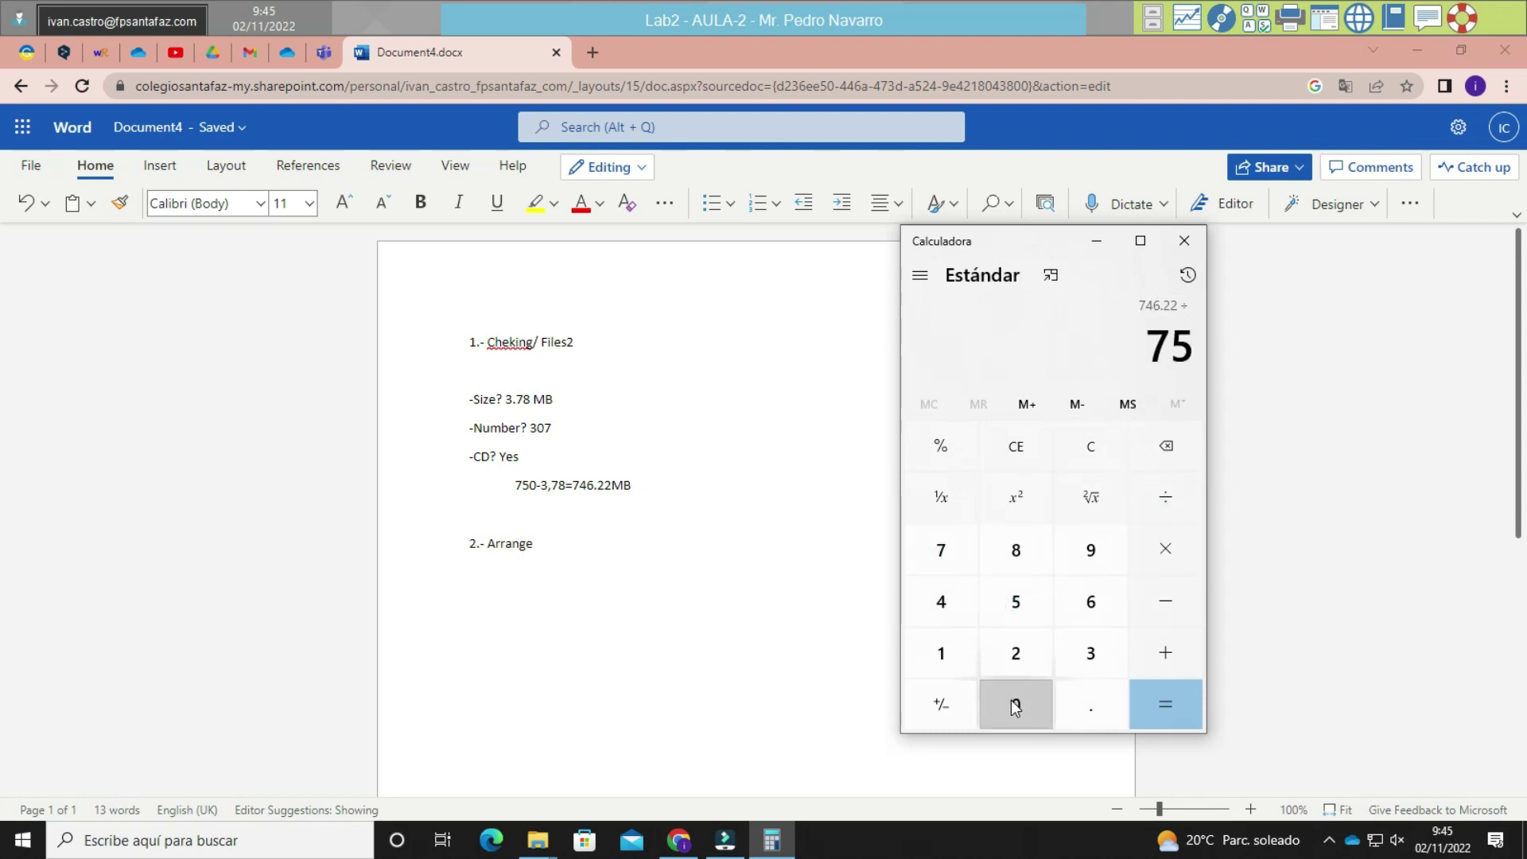
{"action": "left_click", "coordinate": [1015, 704]}
{"action": "left_click", "coordinate": [1168, 702]}
{"action": "left_click", "coordinate": [1163, 539]}
{"action": "left_click", "coordinate": [945, 698]}
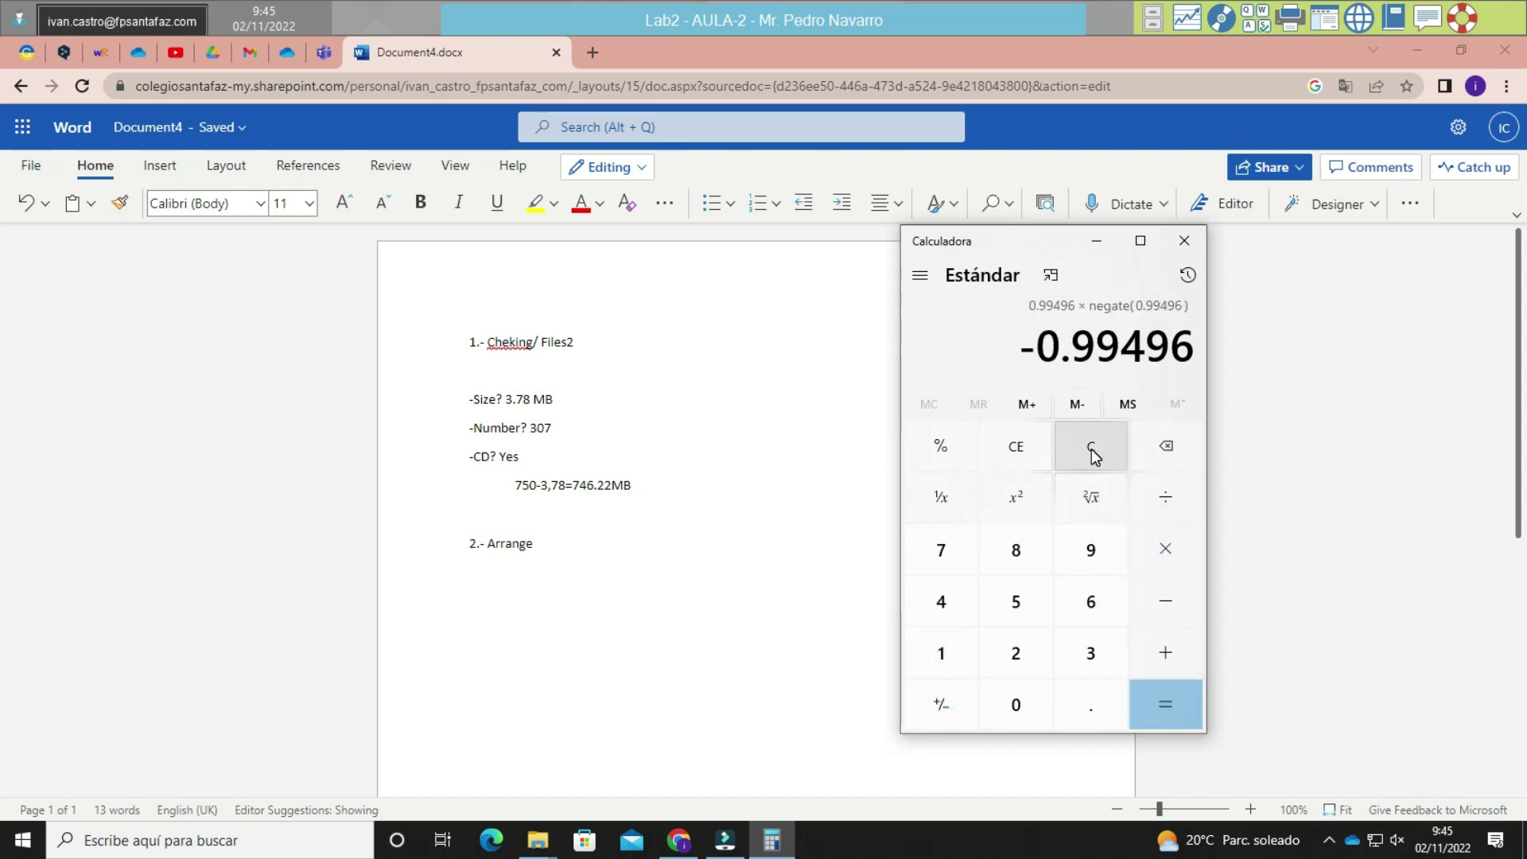
{"action": "left_click", "coordinate": [1151, 455]}
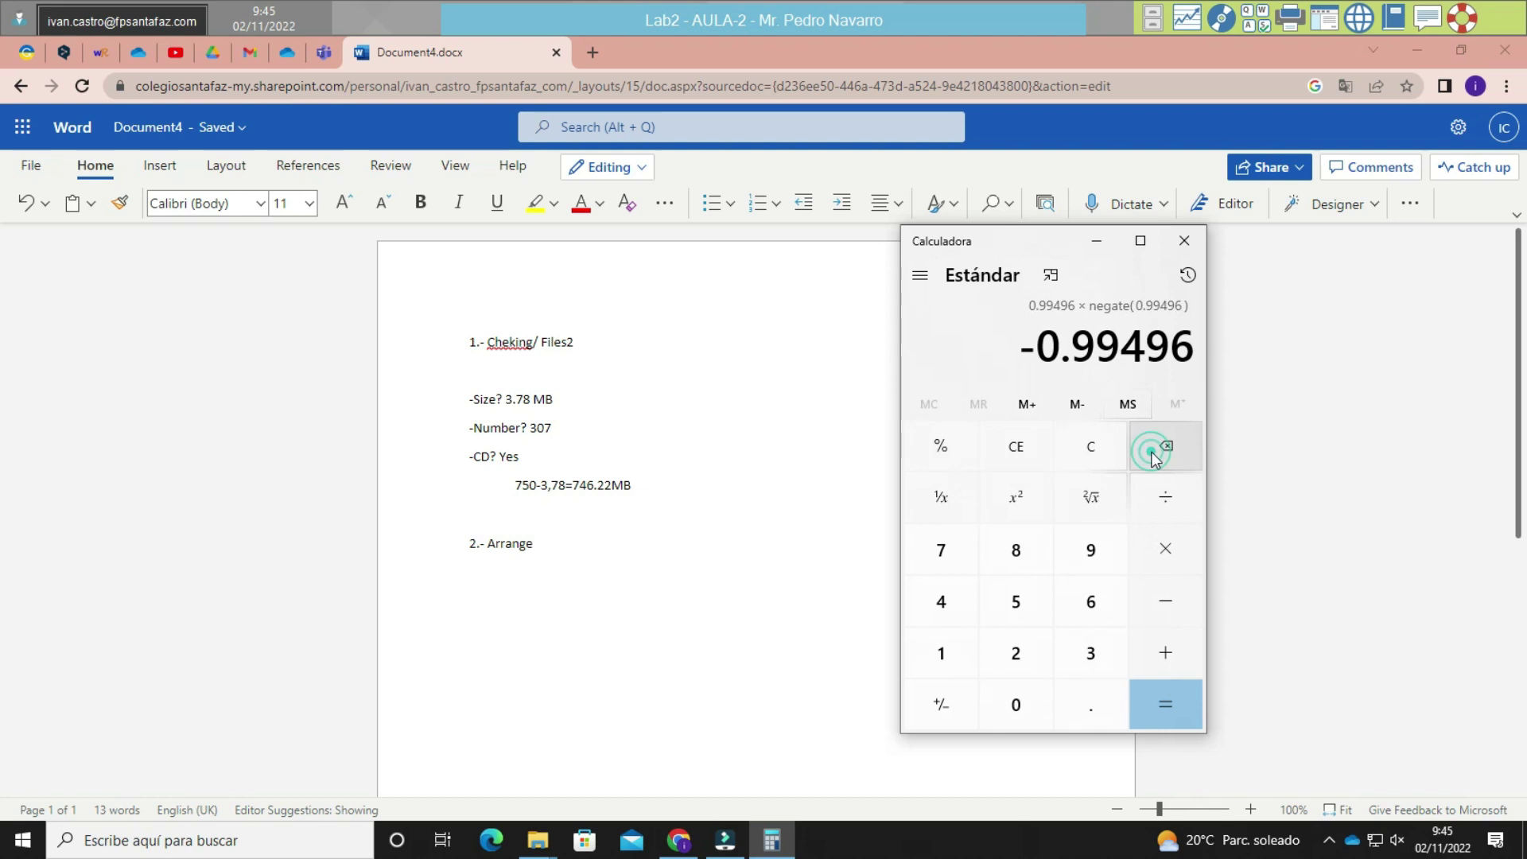
{"action": "left_click", "coordinate": [1013, 447]}
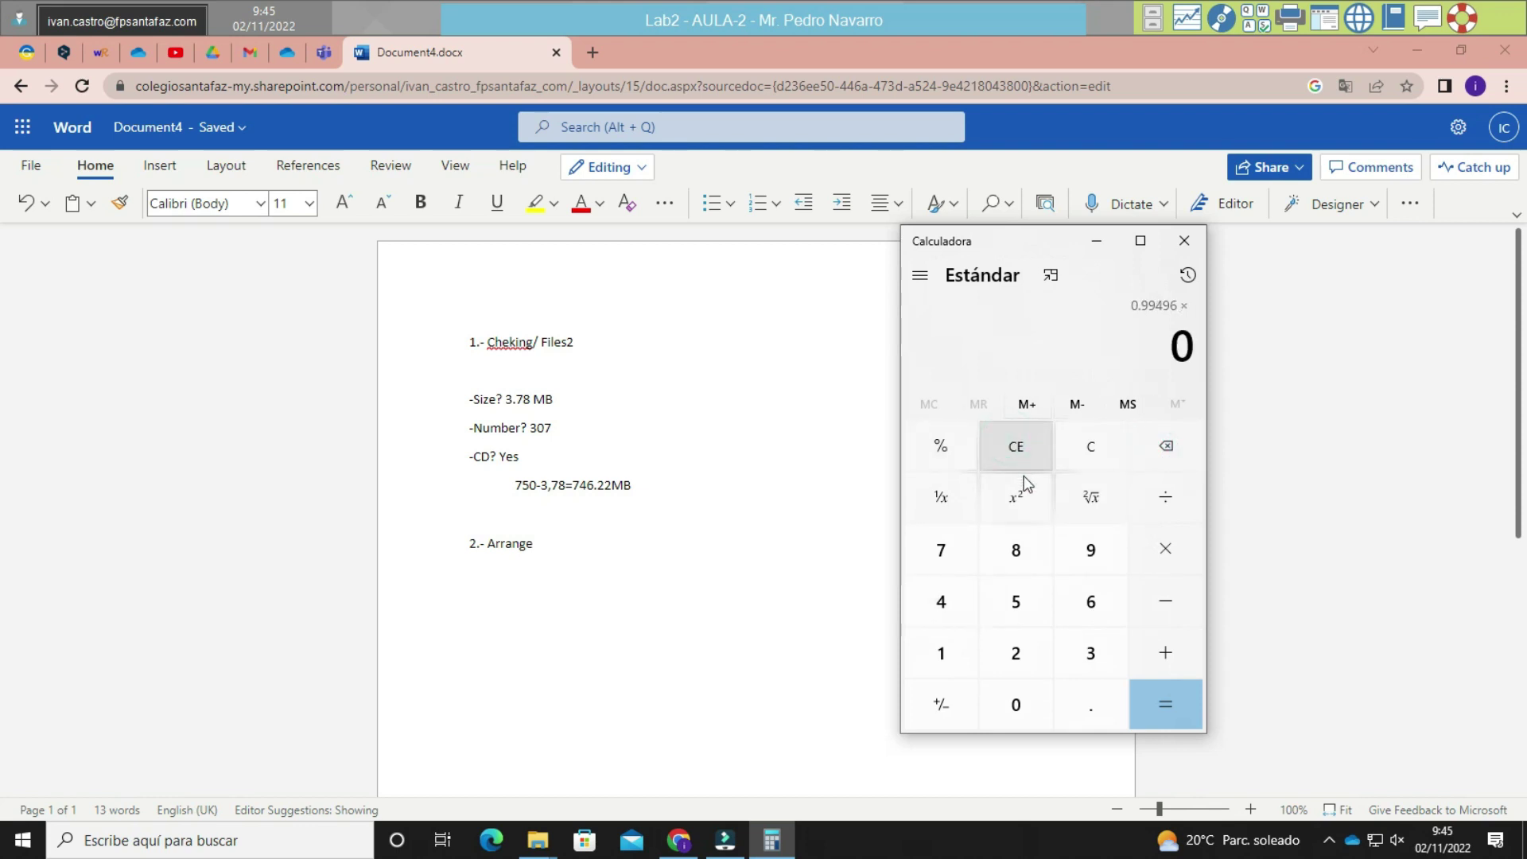
{"action": "left_click", "coordinate": [943, 547]}
{"action": "left_click", "coordinate": [991, 609]}
{"action": "left_click", "coordinate": [986, 698]}
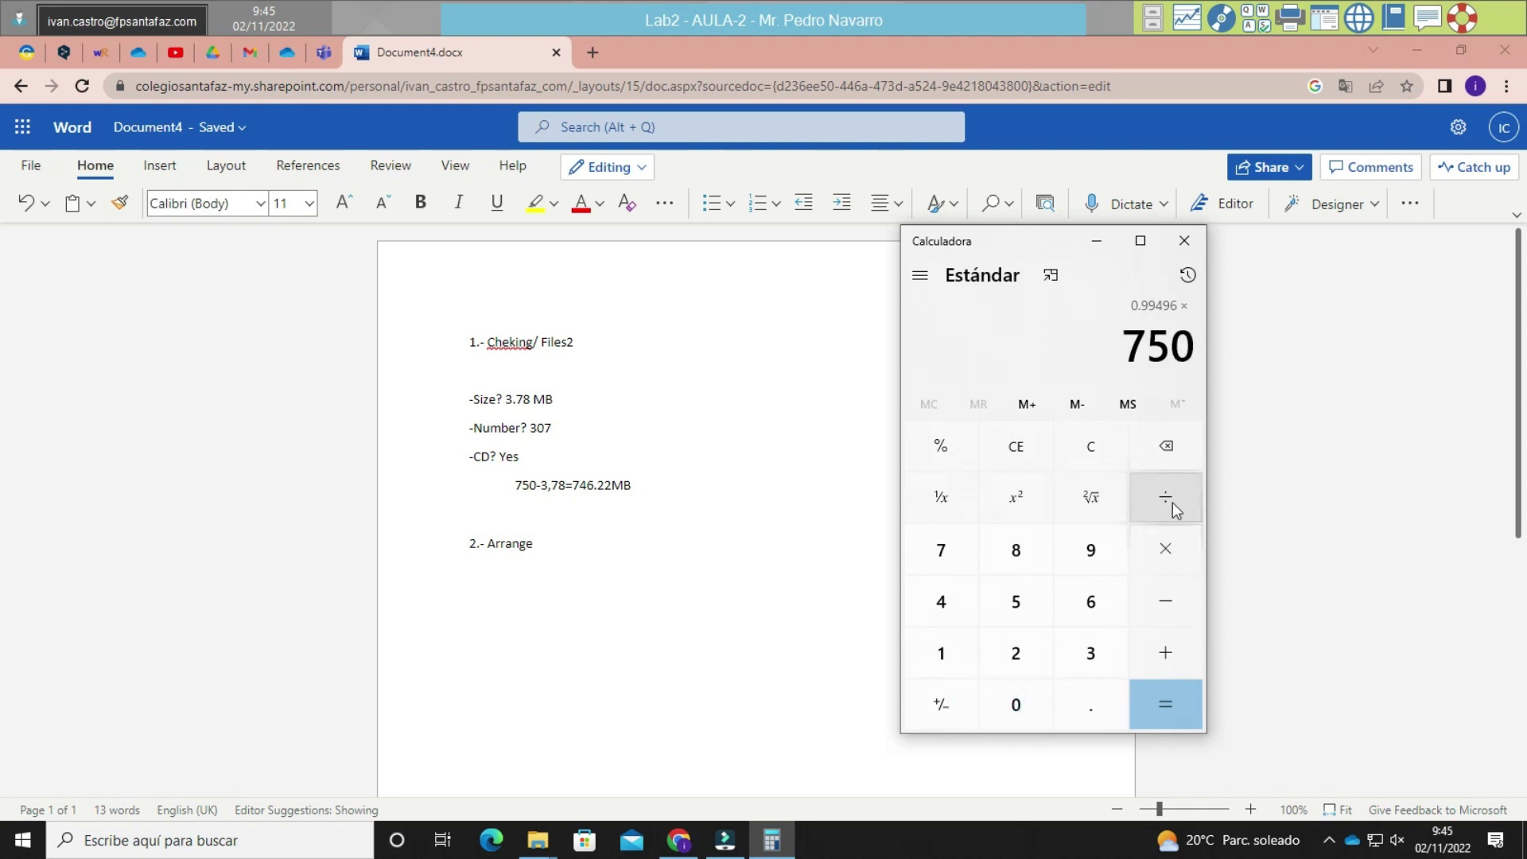
{"action": "left_click", "coordinate": [1172, 505]}
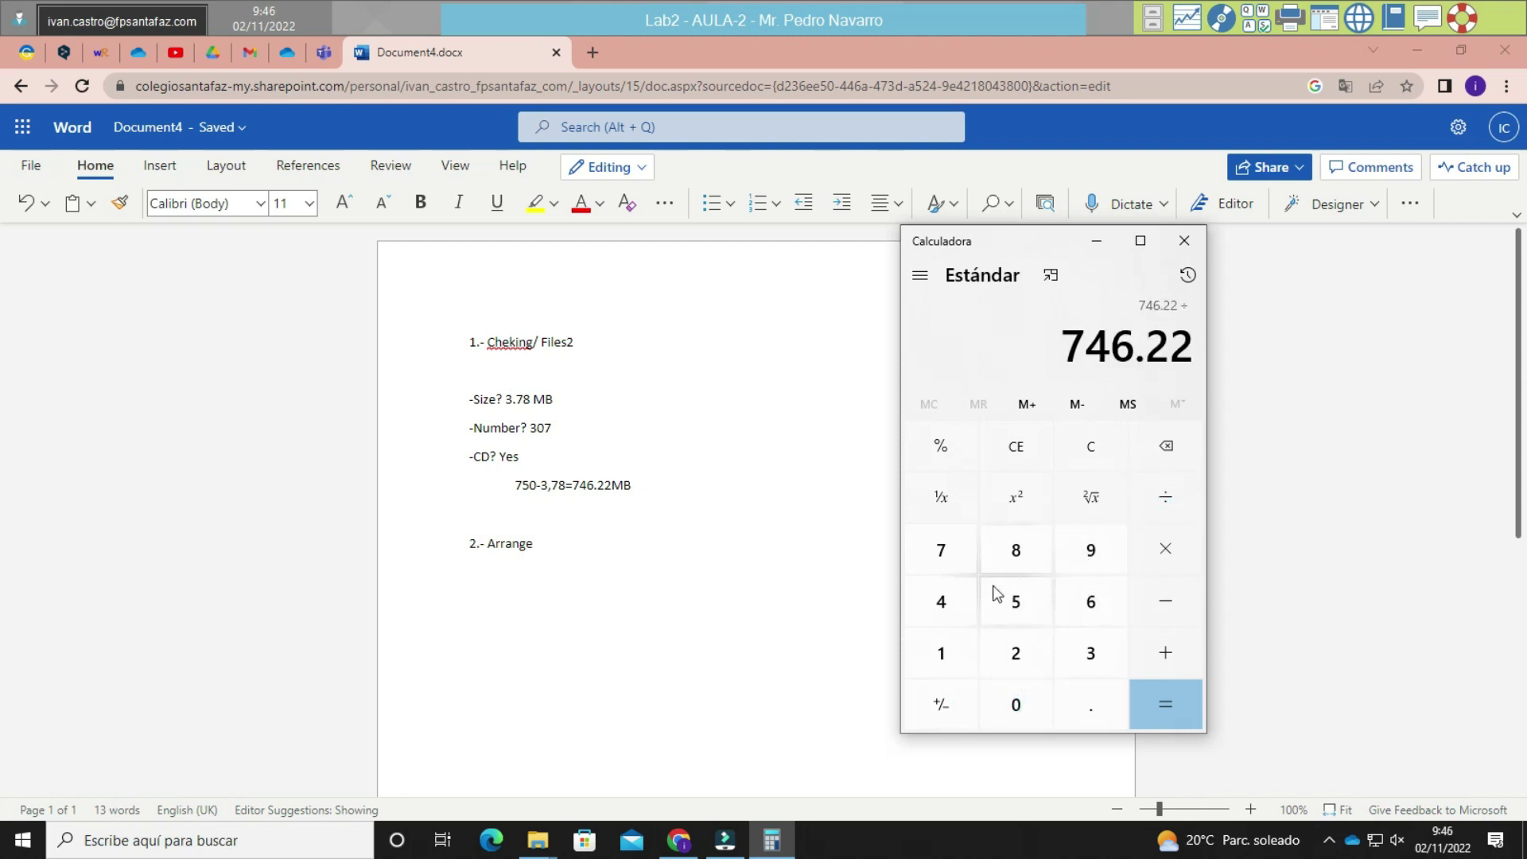
{"action": "left_click", "coordinate": [948, 559]}
{"action": "left_click", "coordinate": [947, 599]}
{"action": "left_click", "coordinate": [1071, 619]}
{"action": "left_click", "coordinate": [1073, 690]}
{"action": "left_click", "coordinate": [1037, 656]}
{"action": "left_click", "coordinate": [1038, 656]}
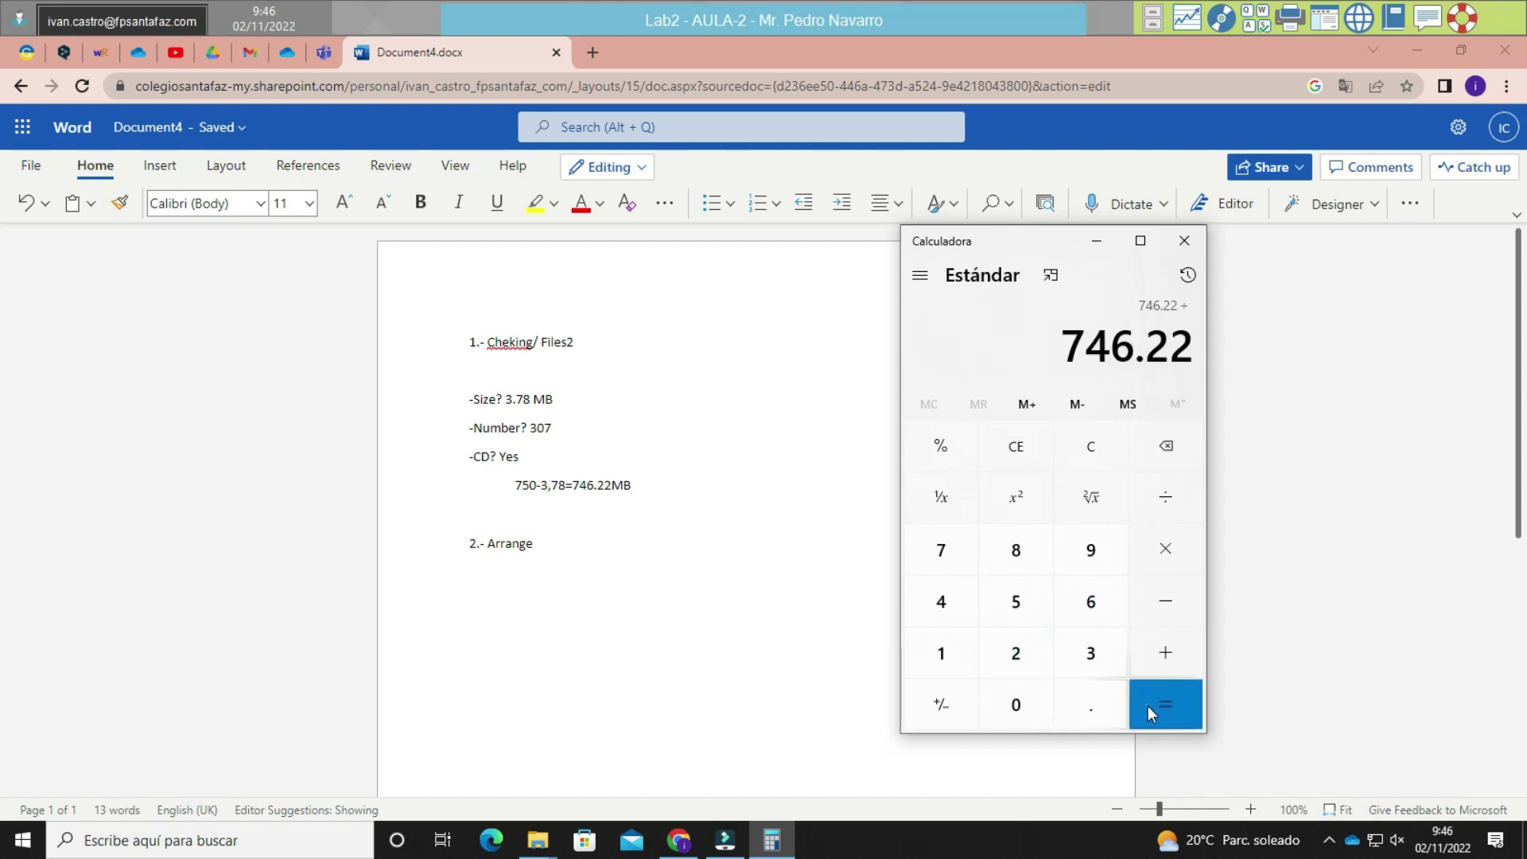
{"action": "left_click", "coordinate": [1148, 704]}
{"action": "left_click", "coordinate": [1170, 550]}
{"action": "left_click", "coordinate": [951, 644]}
{"action": "left_click", "coordinate": [1012, 700]}
{"action": "left_click", "coordinate": [1011, 698]}
{"action": "left_click", "coordinate": [1167, 707]}
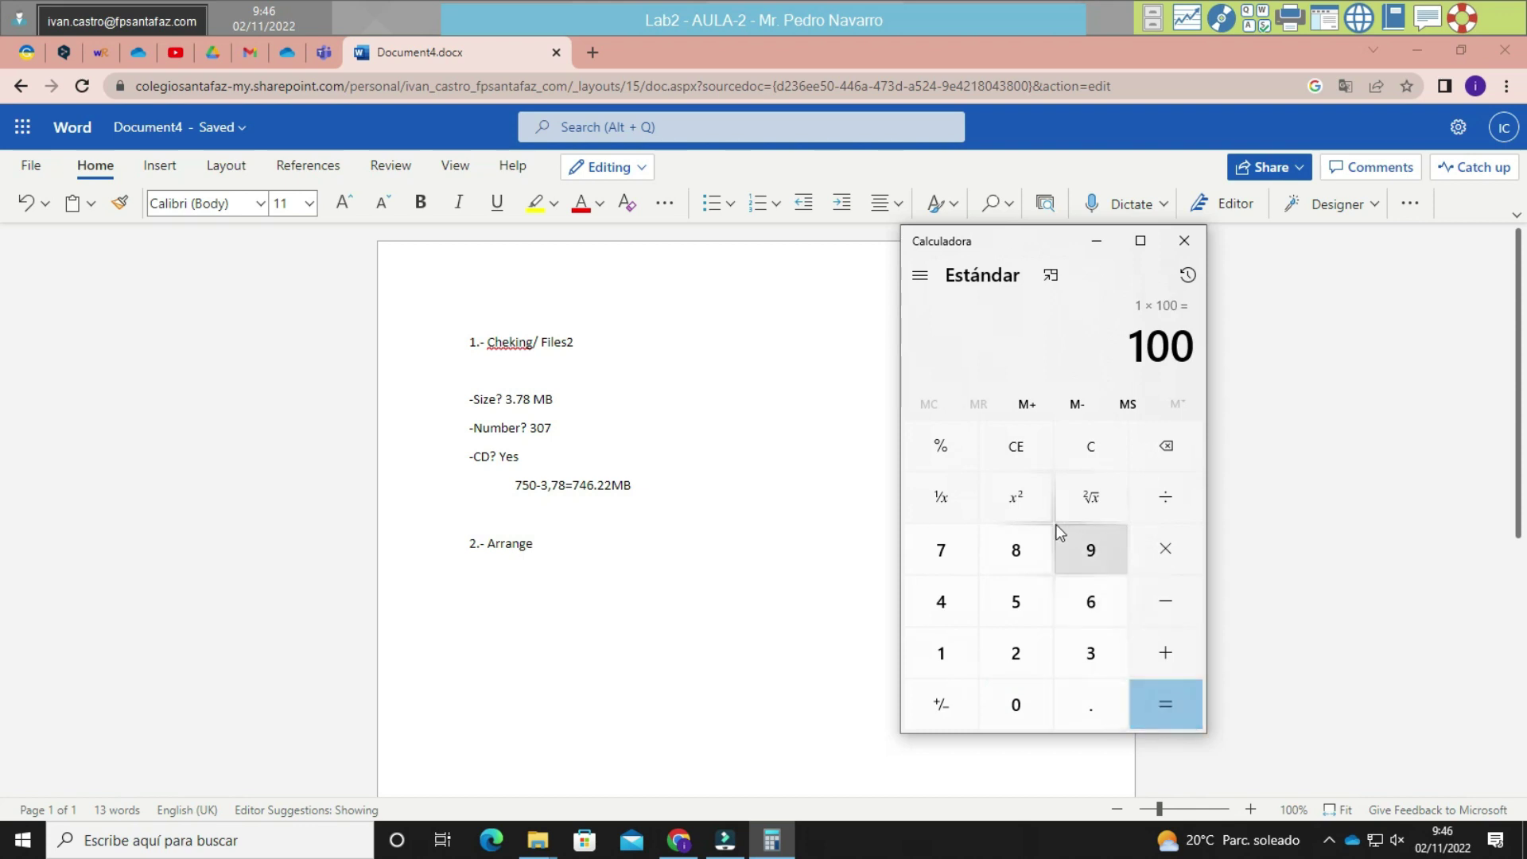
{"action": "left_click", "coordinate": [946, 556]}
{"action": "left_click", "coordinate": [1164, 464]}
Calculate the free percentage of the CD as 746.22 ÷ 750 × 100.
{"action": "left_click", "coordinate": [958, 561]}
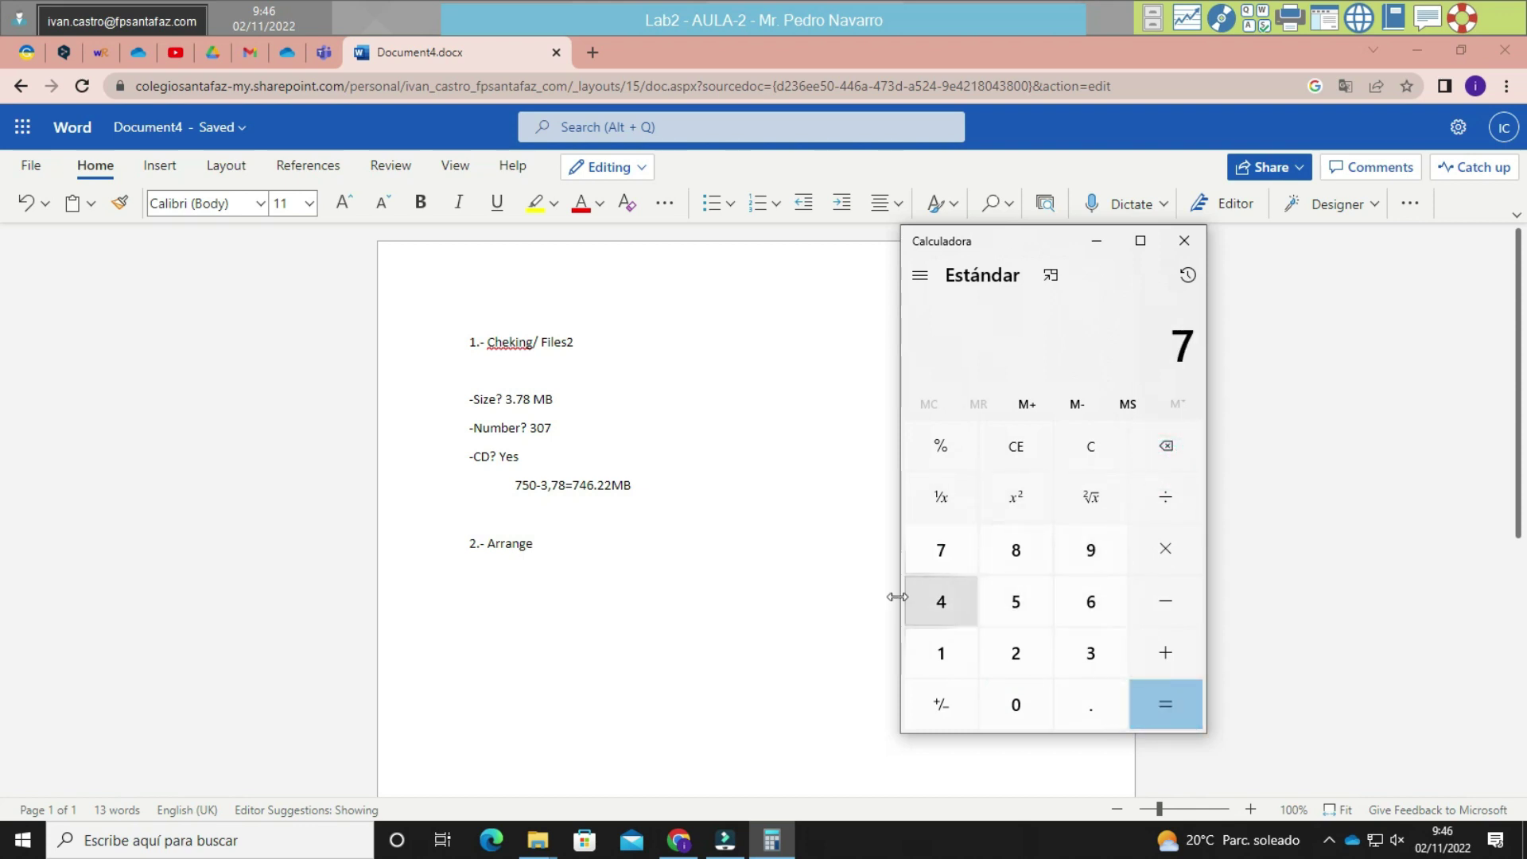
{"action": "left_click", "coordinate": [926, 602]}
{"action": "left_click", "coordinate": [1067, 600]}
{"action": "left_click", "coordinate": [1078, 701]}
{"action": "left_click", "coordinate": [1035, 666]}
{"action": "left_click", "coordinate": [1035, 666]}
{"action": "left_click", "coordinate": [1179, 496]}
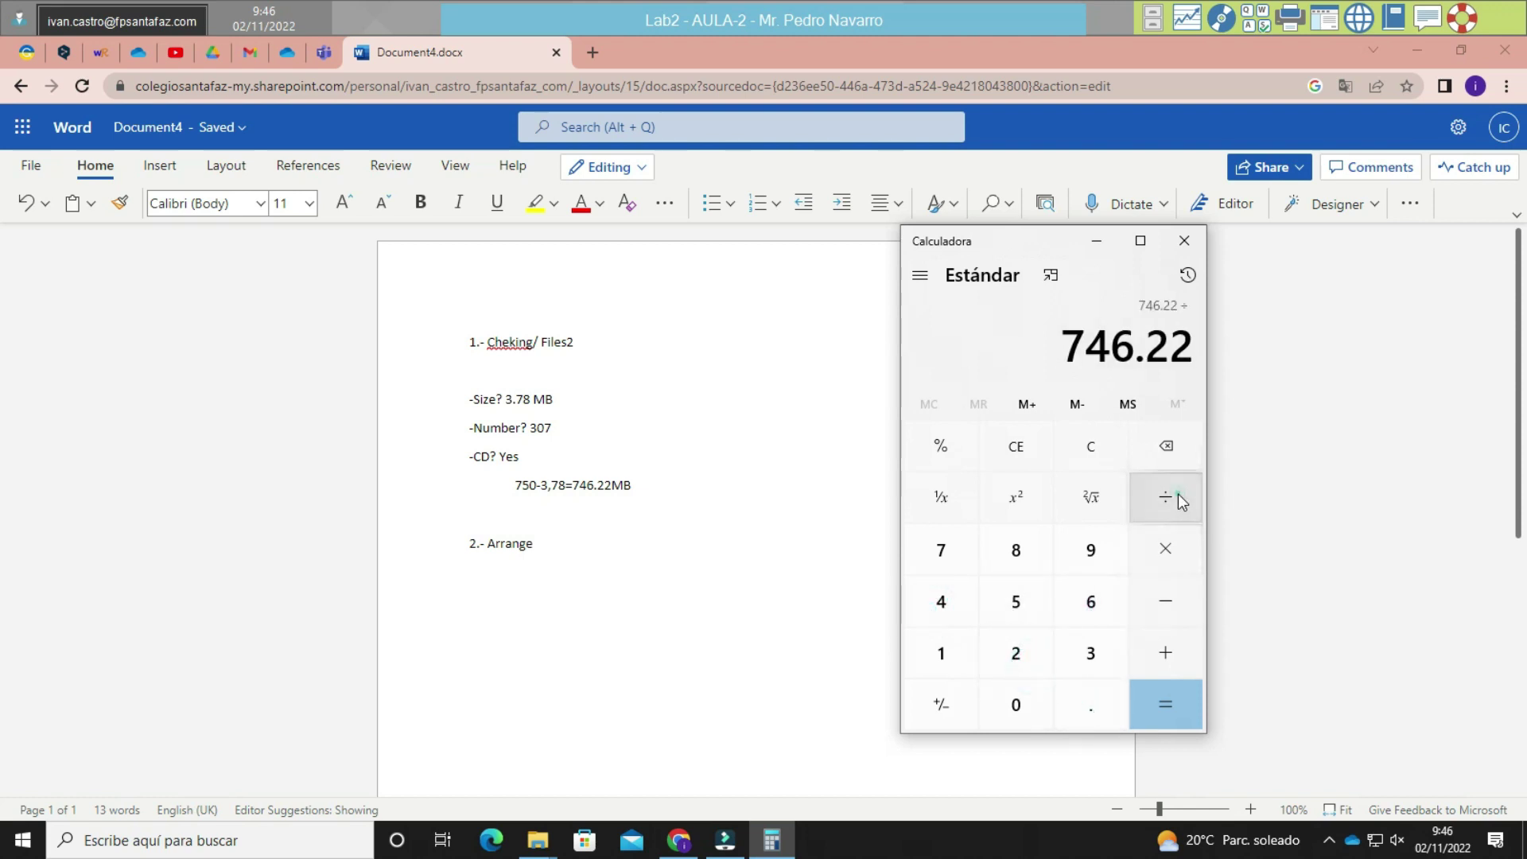
{"action": "left_click", "coordinate": [965, 555]}
{"action": "left_click", "coordinate": [1018, 604]}
{"action": "left_click", "coordinate": [1017, 704]}
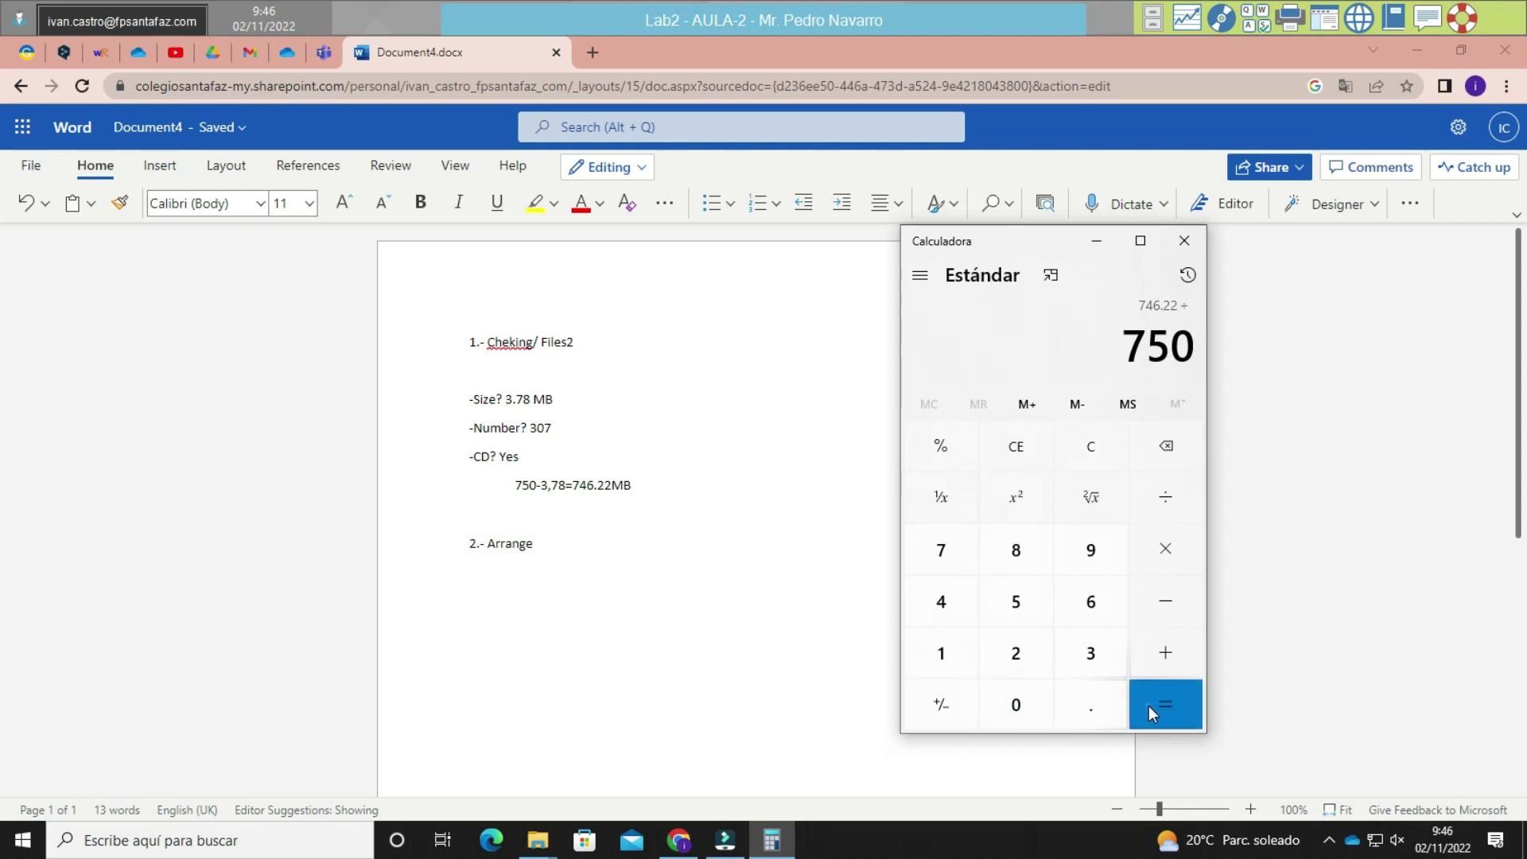
{"action": "left_click", "coordinate": [1148, 704]}
{"action": "left_click", "coordinate": [1154, 555]}
{"action": "left_click", "coordinate": [970, 651]}
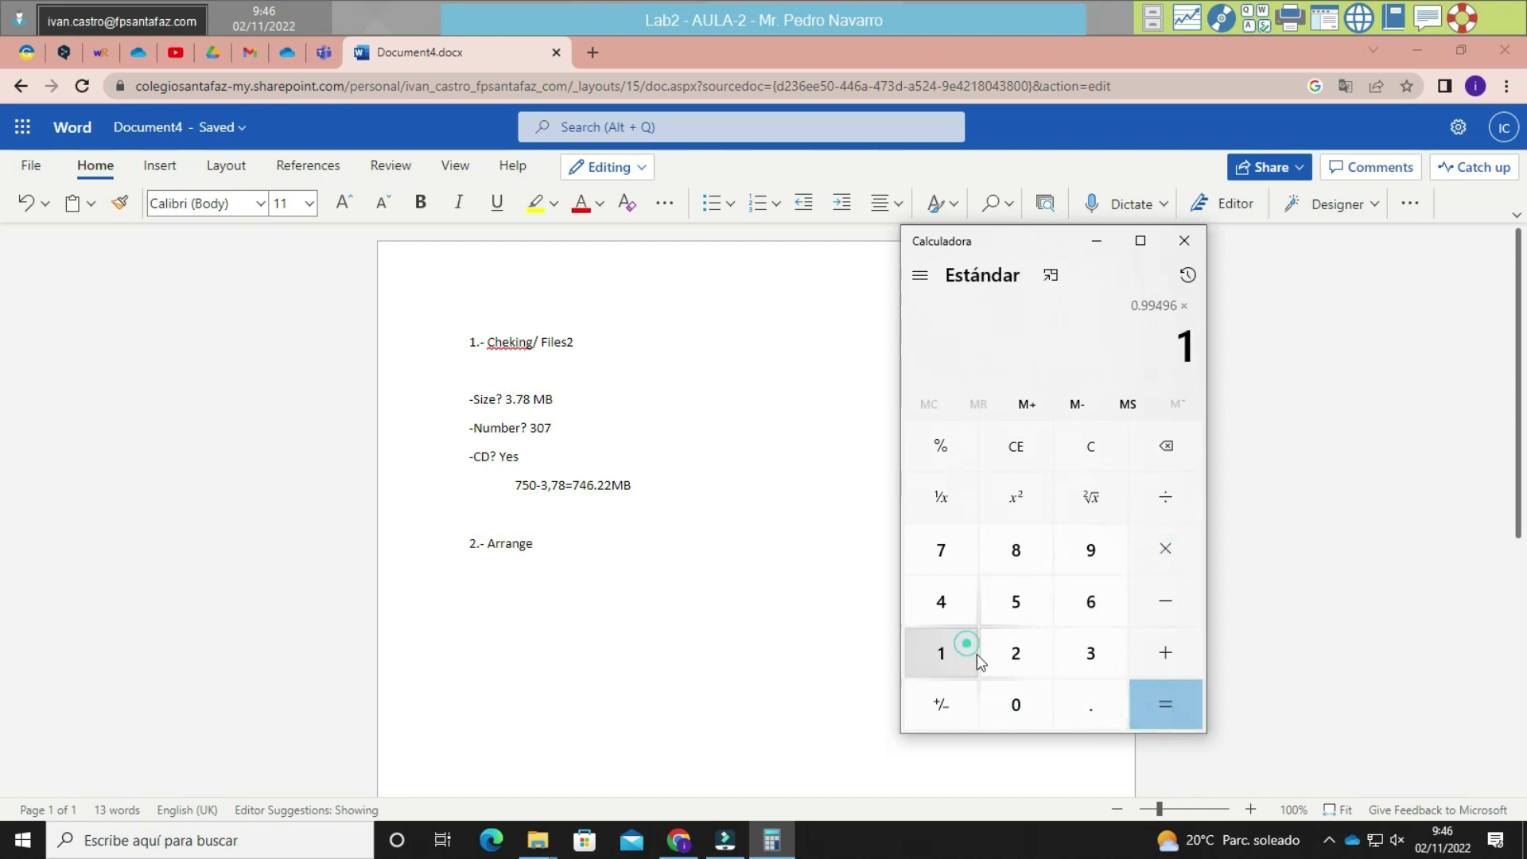
{"action": "left_click", "coordinate": [1005, 687]}
{"action": "left_click", "coordinate": [1005, 687]}
{"action": "left_click", "coordinate": [1163, 699]}
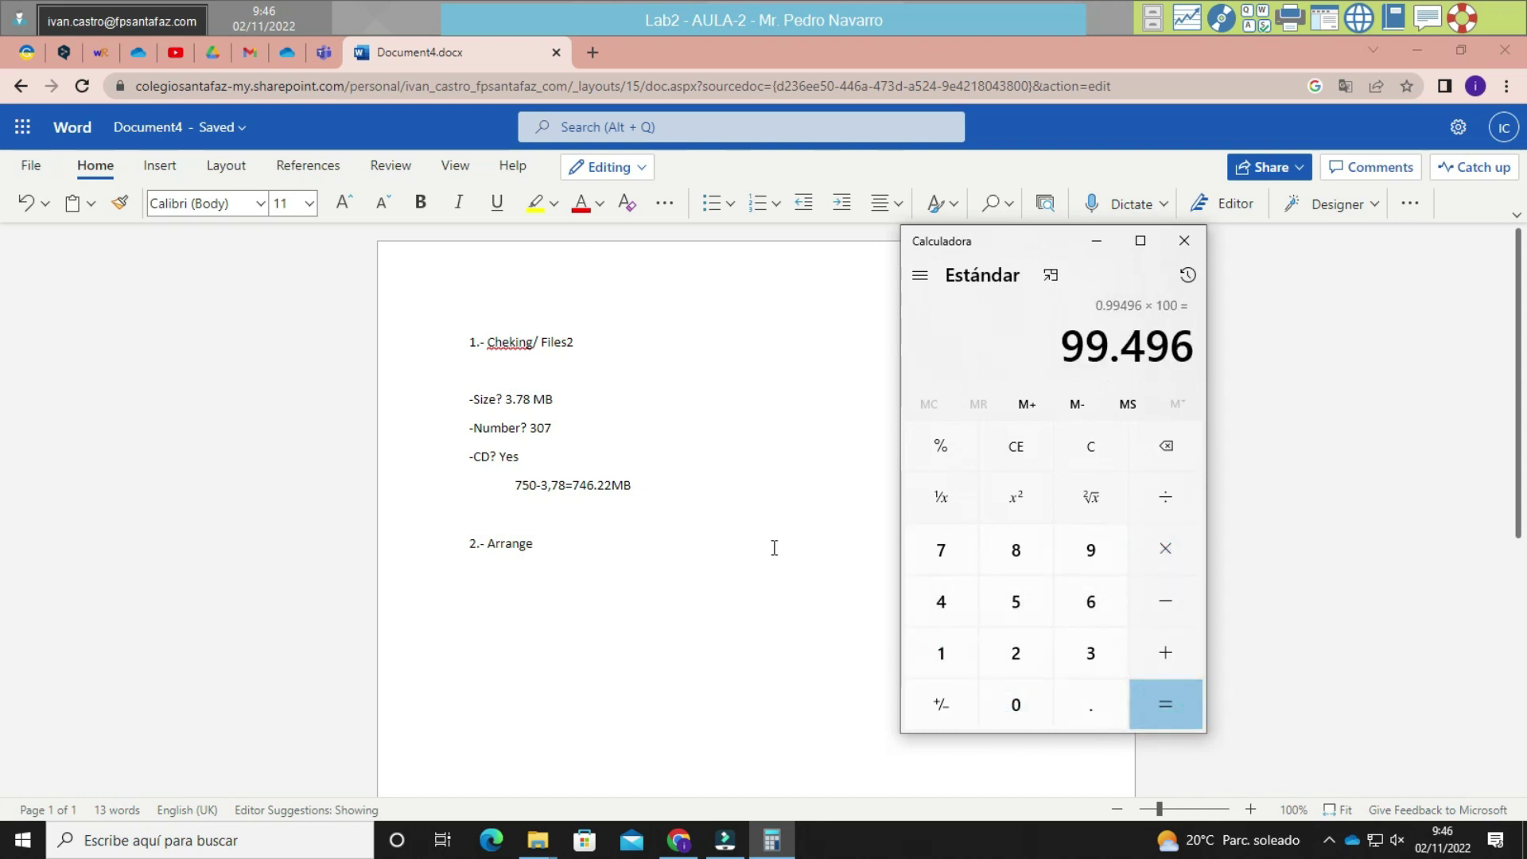
Add the indented line Free 99,50% below the subtraction in Document4.docx, followed by a No free line for the occupied percentage.
{"action": "left_click", "coordinate": [683, 487]}
{"action": "key", "text": "Return"}
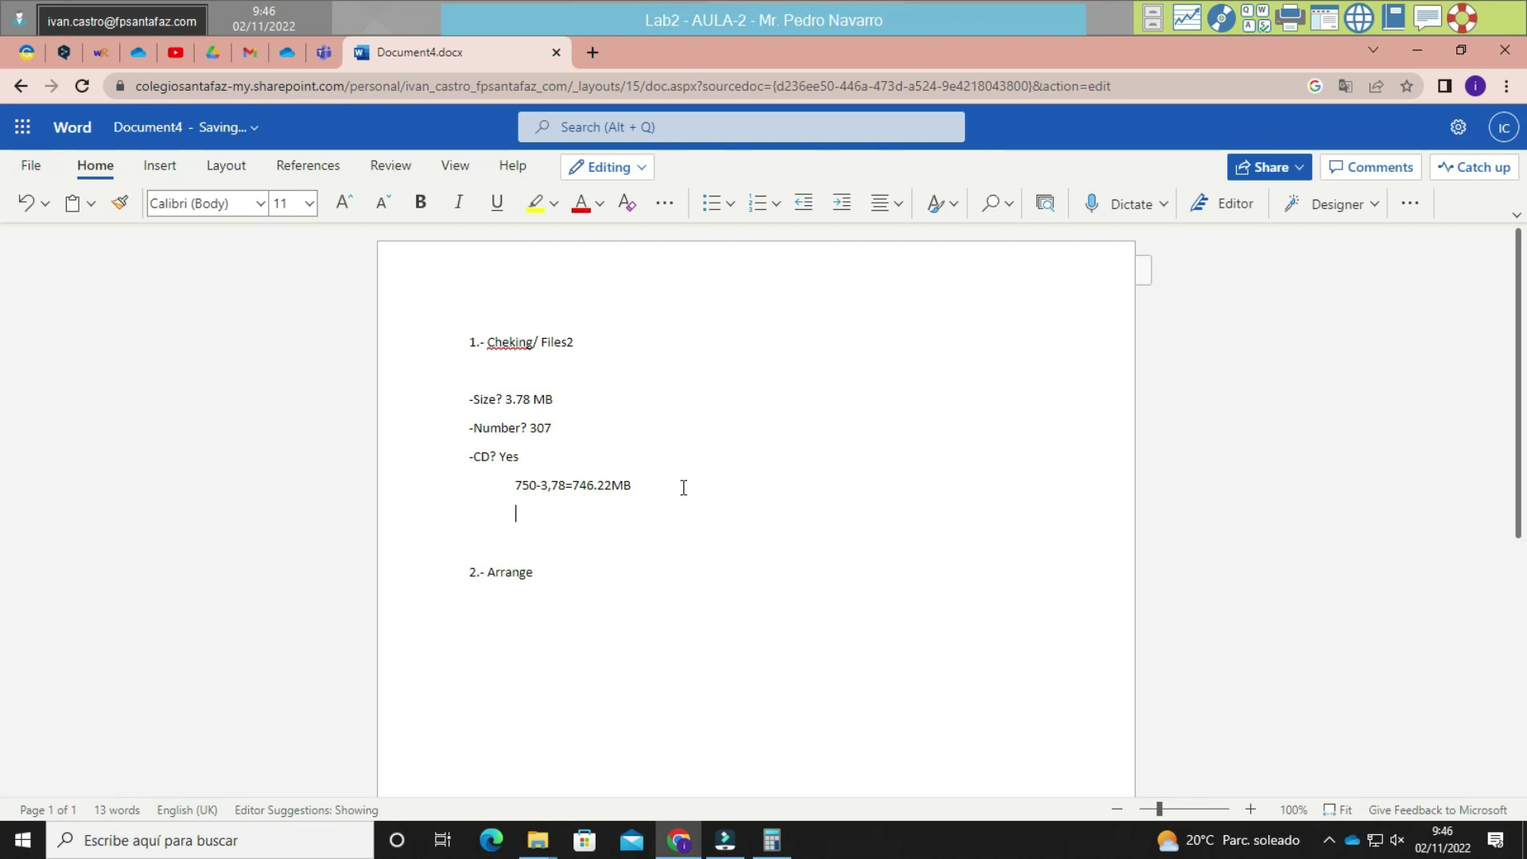
{"action": "type", "text": "Free 99,50%"}
{"action": "key", "text": "Return"}
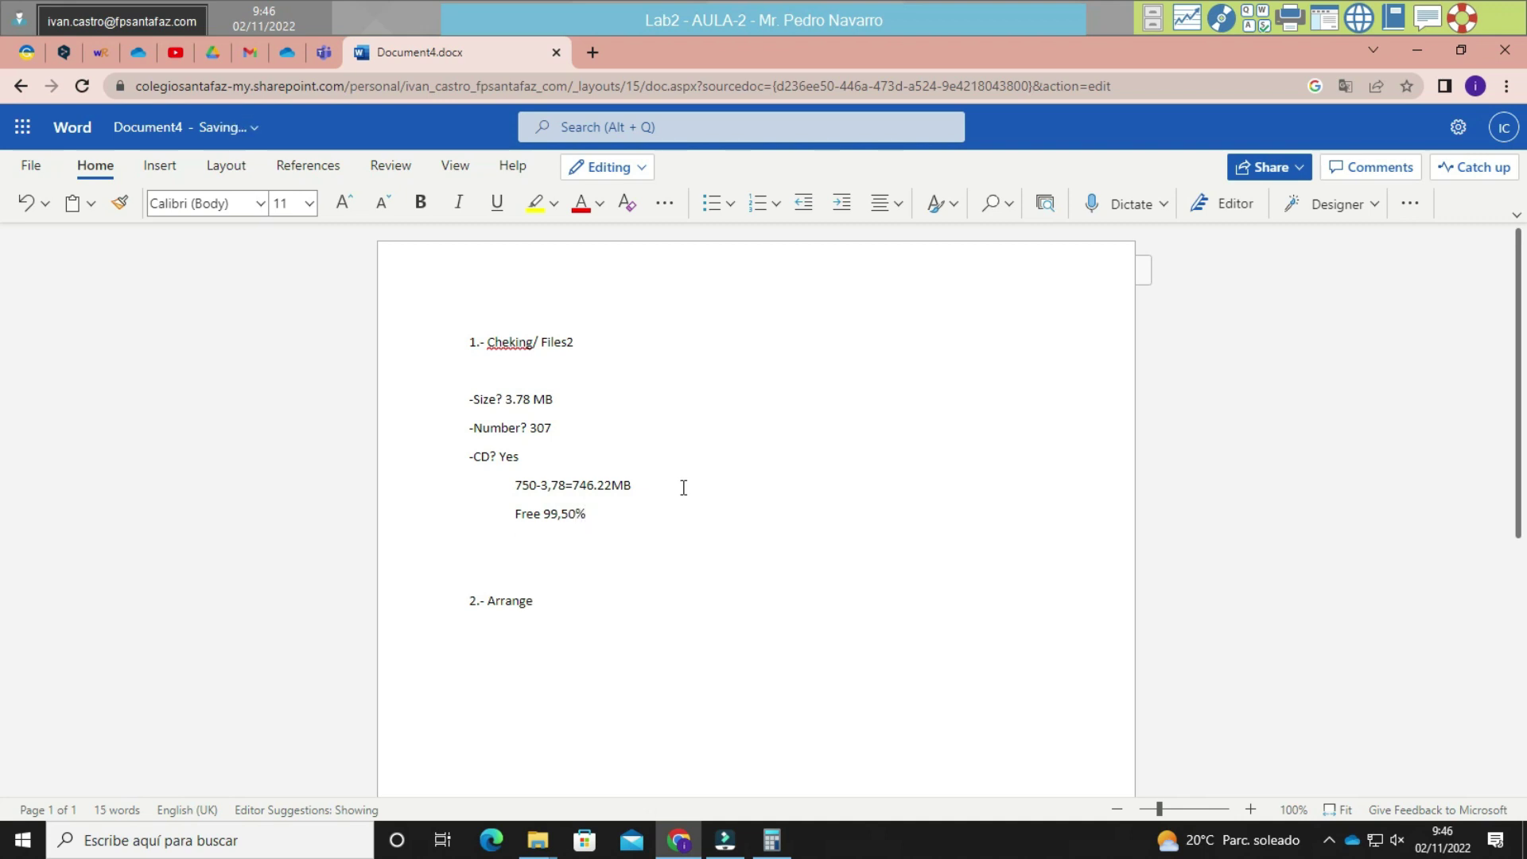
{"action": "type", "text": "No free 0,05"}
{"action": "key", "text": "BackSpace"}
{"action": "key", "text": "BackSpace"}
{"action": "left_click", "coordinate": [596, 612]}
Close the calculator and open the Case1 folder inside Documents in File Explorer.
{"action": "key", "text": "alt+Tab"}
{"action": "left_click", "coordinate": [593, 351]}
{"action": "left_click", "coordinate": [690, 431]}
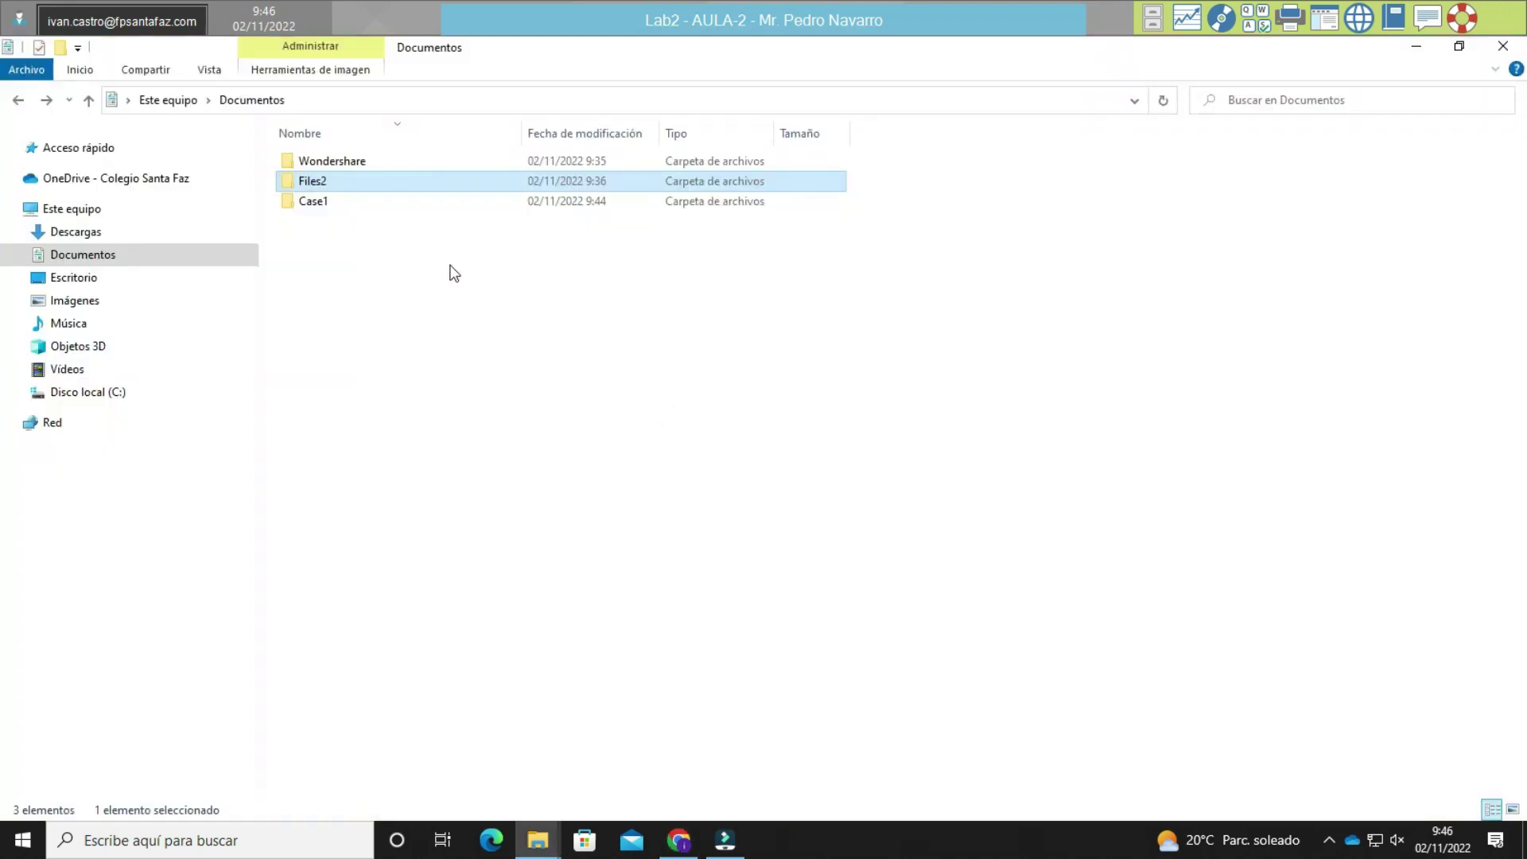
{"action": "double_click", "coordinate": [371, 199]}
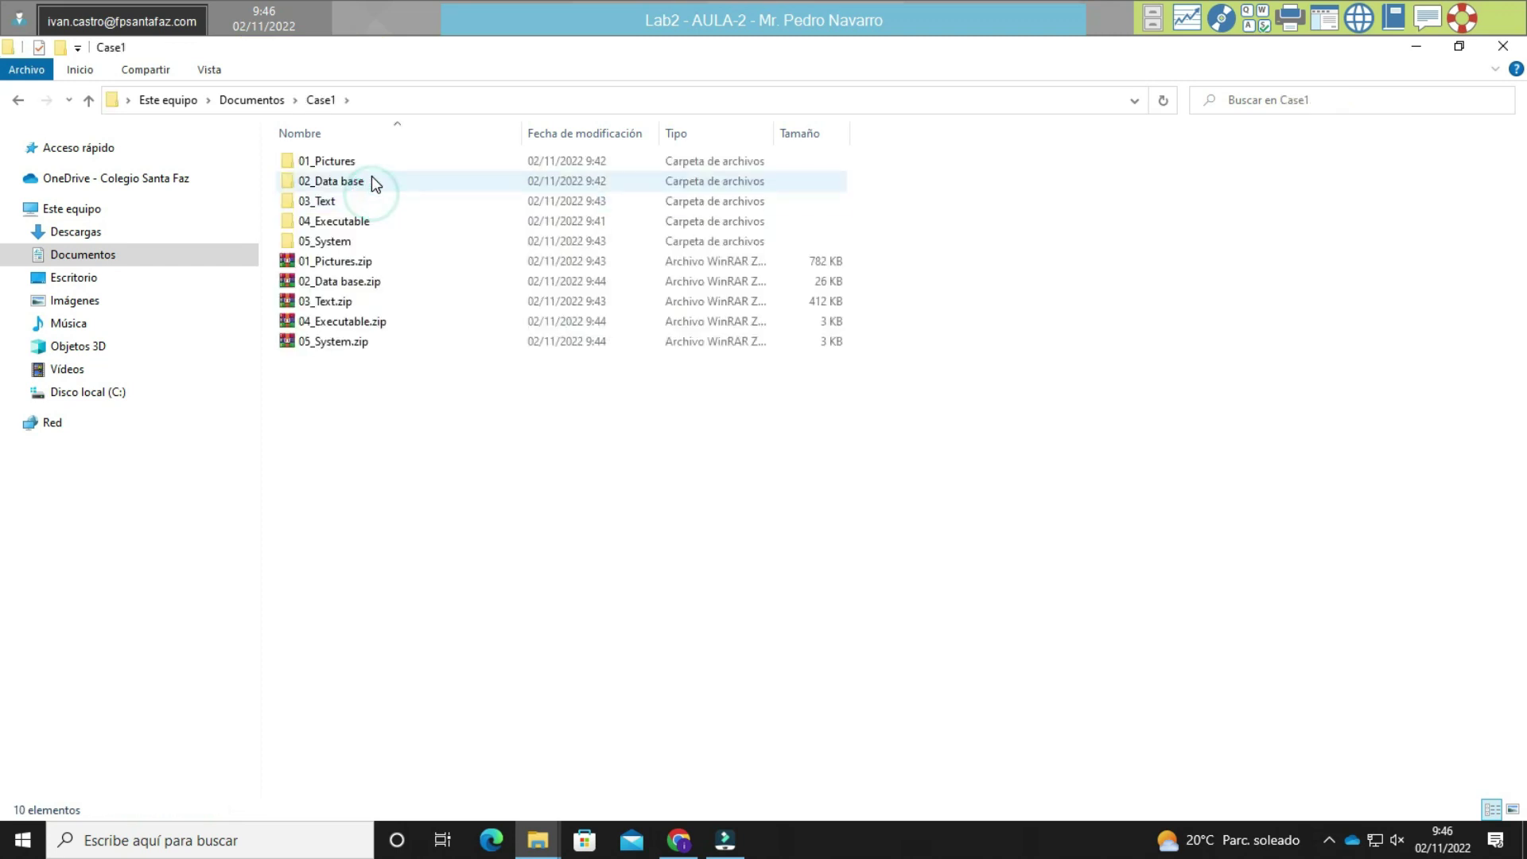
Delete the five uncompressed folders 01_Pictures to 05_System from Case1, keeping the ZIP archives.
{"action": "left_click", "coordinate": [376, 157]}
{"action": "key", "text": "shift+Down"}
{"action": "key", "text": "shift+Down"}
{"action": "key", "text": "shift+Down"}
{"action": "key", "text": "shift+Down"}
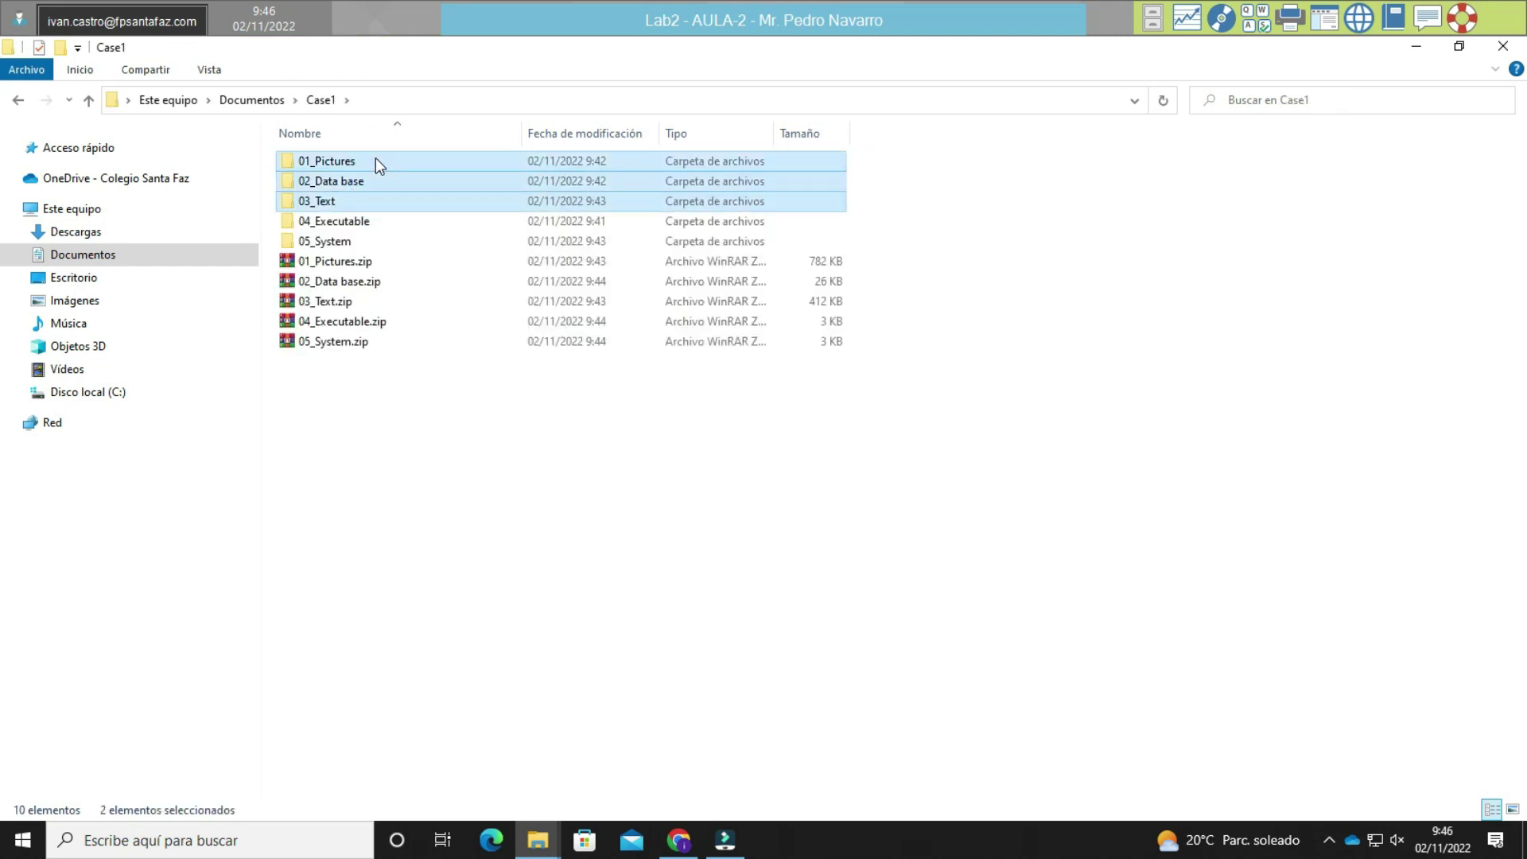
{"action": "key", "text": "Delete"}
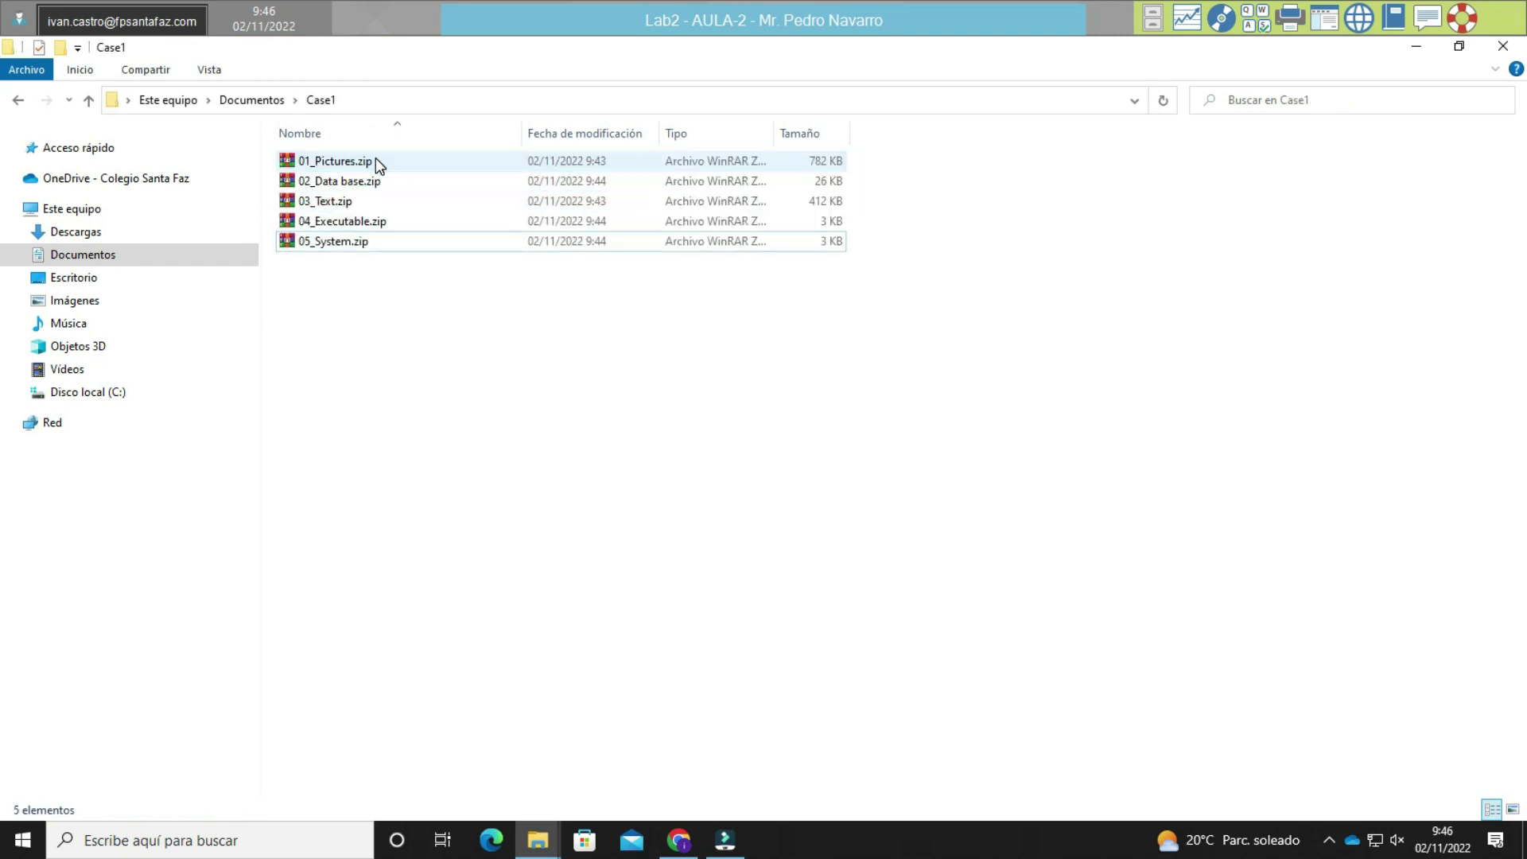
{"action": "right_click", "coordinate": [376, 157]}
{"action": "double_click", "coordinate": [377, 157]}
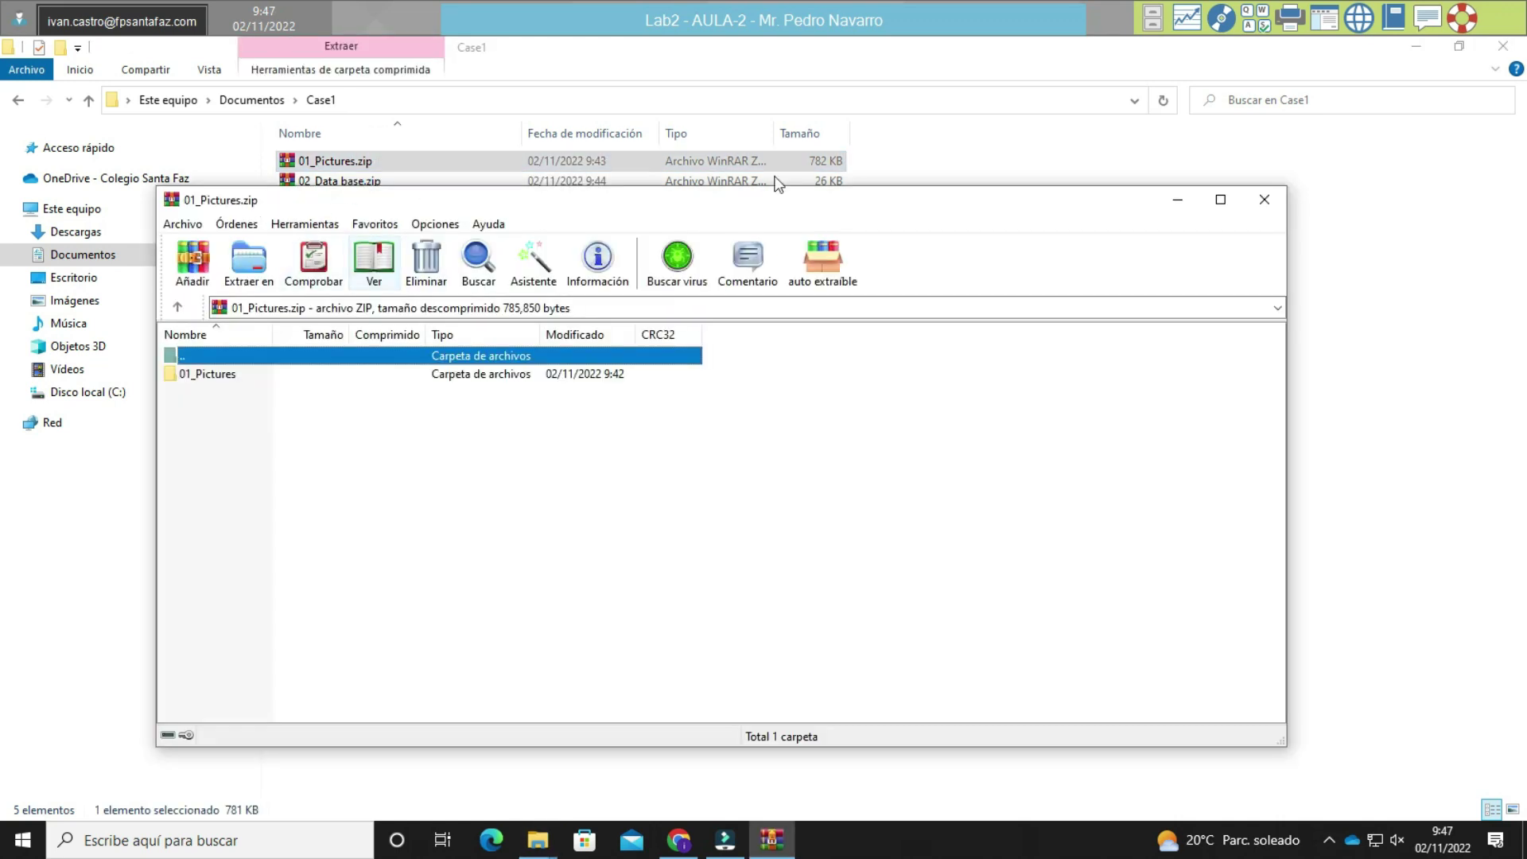
{"action": "left_click", "coordinate": [1265, 199]}
Extract 01_Pictures.zip and 02_Data base.zip directly into Case1 with 7-Zip.
{"action": "right_click", "coordinate": [542, 159]}
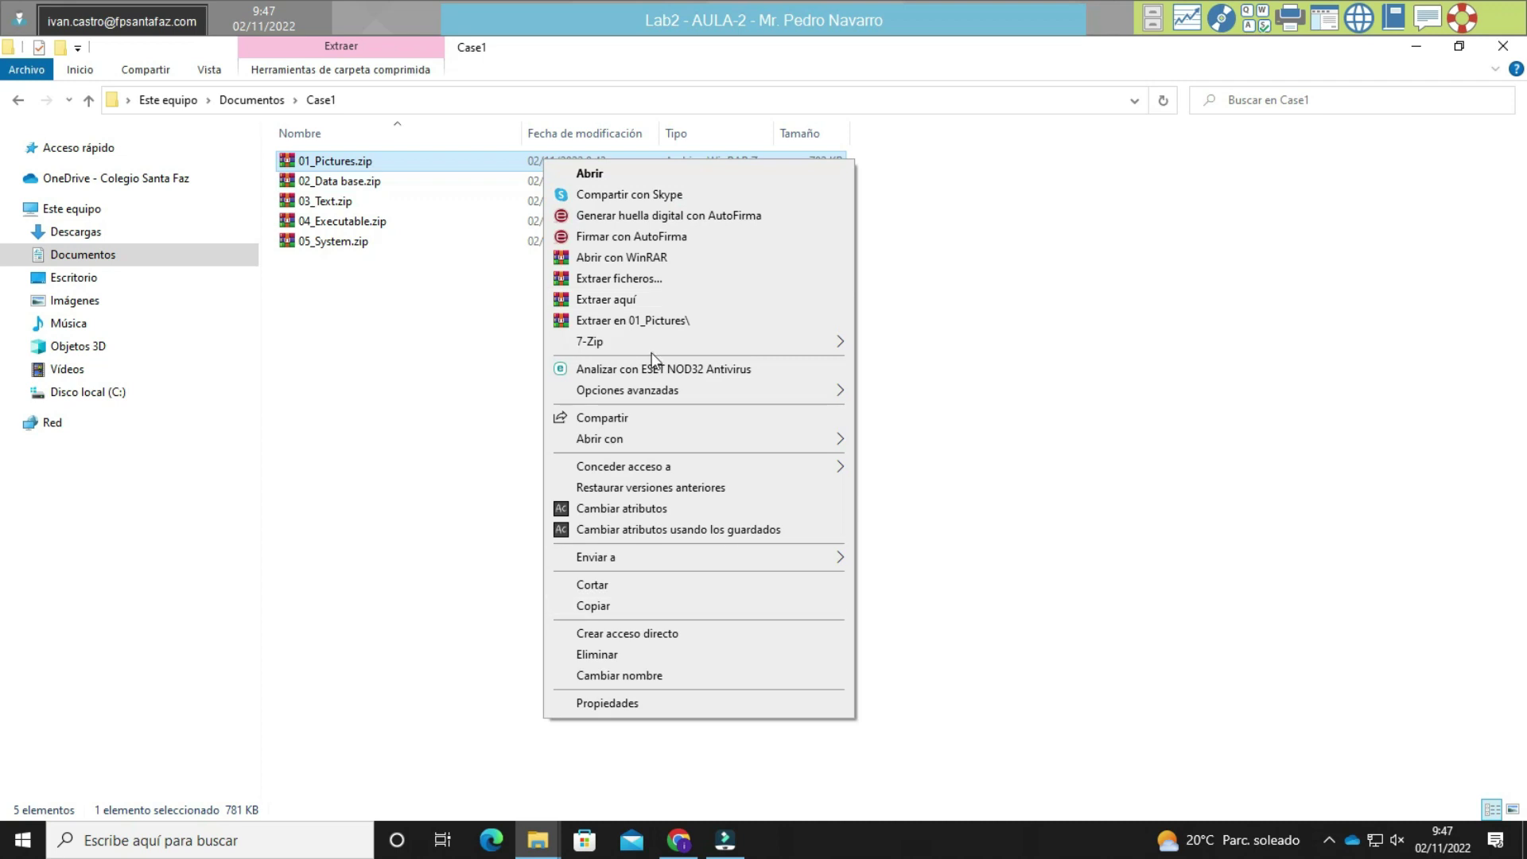
{"action": "mouse_move", "coordinate": [687, 343]}
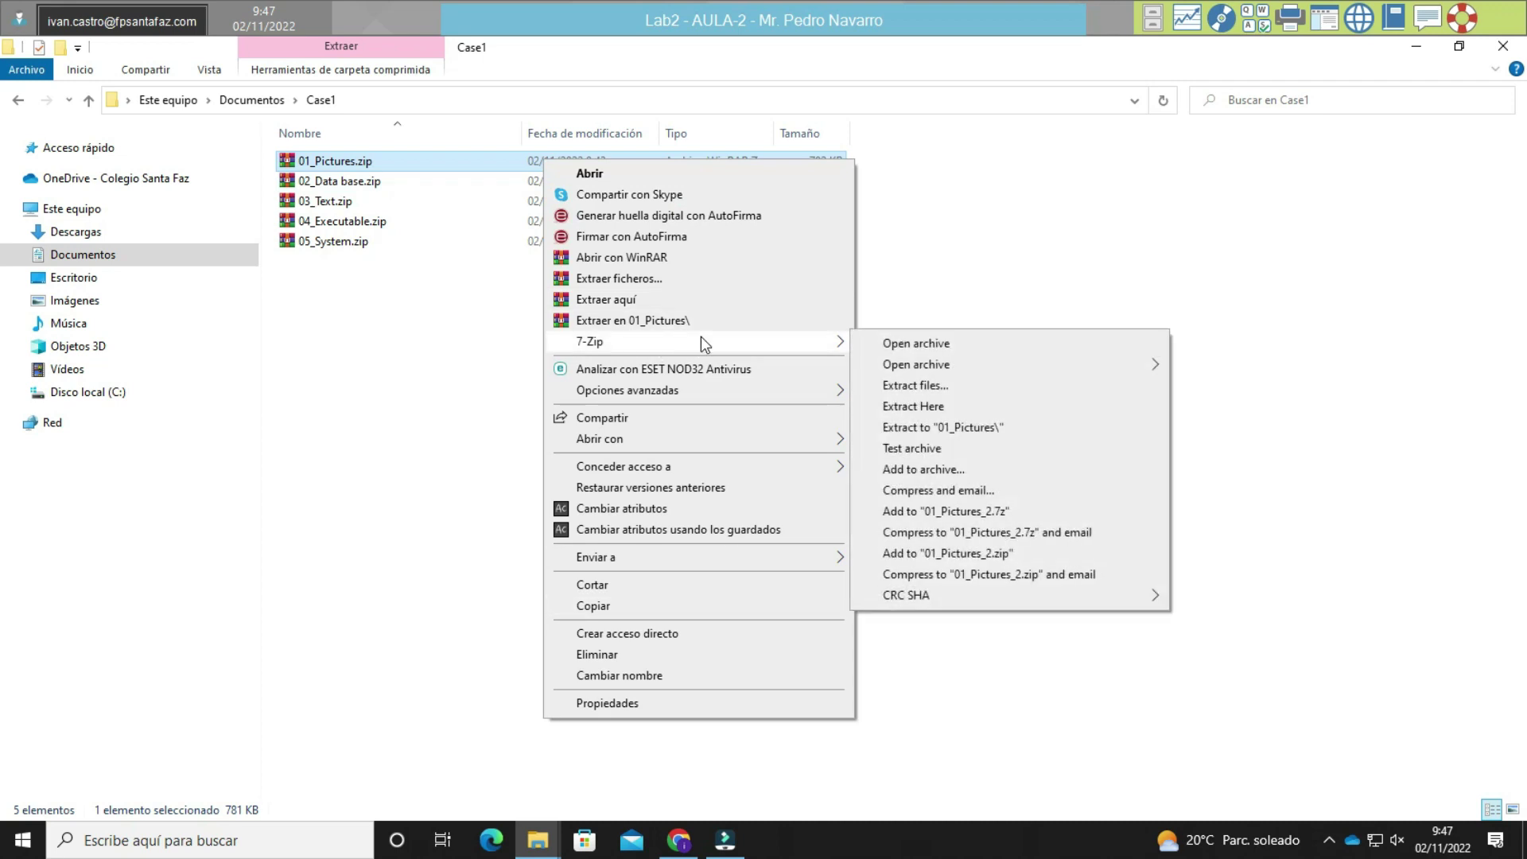
{"action": "left_click", "coordinate": [916, 408]}
{"action": "left_click", "coordinate": [396, 204]}
{"action": "right_click", "coordinate": [396, 205]}
{"action": "mouse_move", "coordinate": [494, 388]}
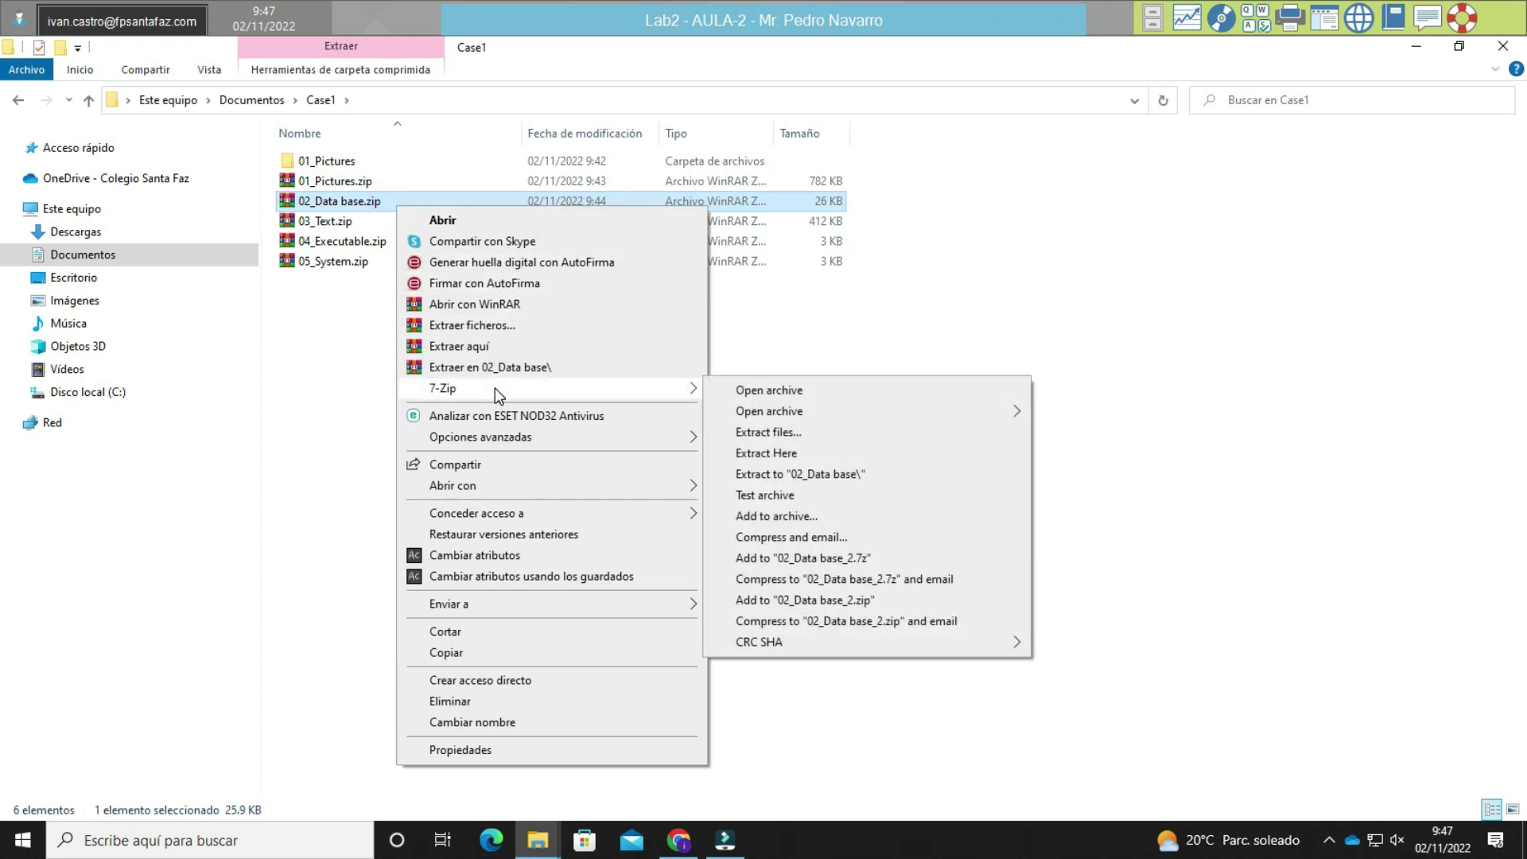
{"action": "left_click", "coordinate": [787, 453]}
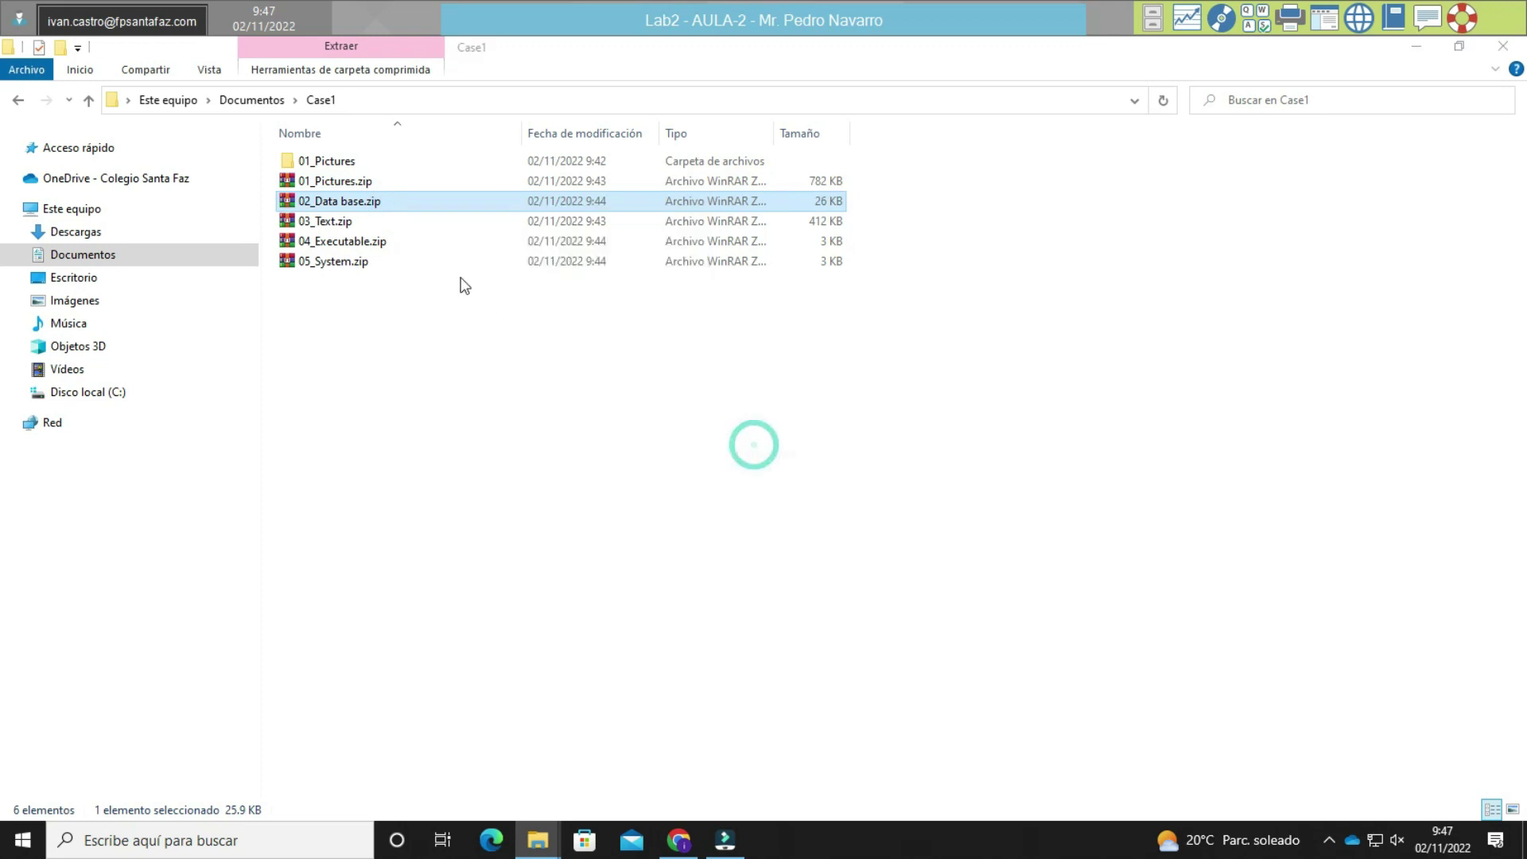
Extract 03_Text.zip and 04_Executable.zip directly into Case1 with 7-Zip.
{"action": "left_click", "coordinate": [403, 240]}
{"action": "right_click", "coordinate": [404, 242]}
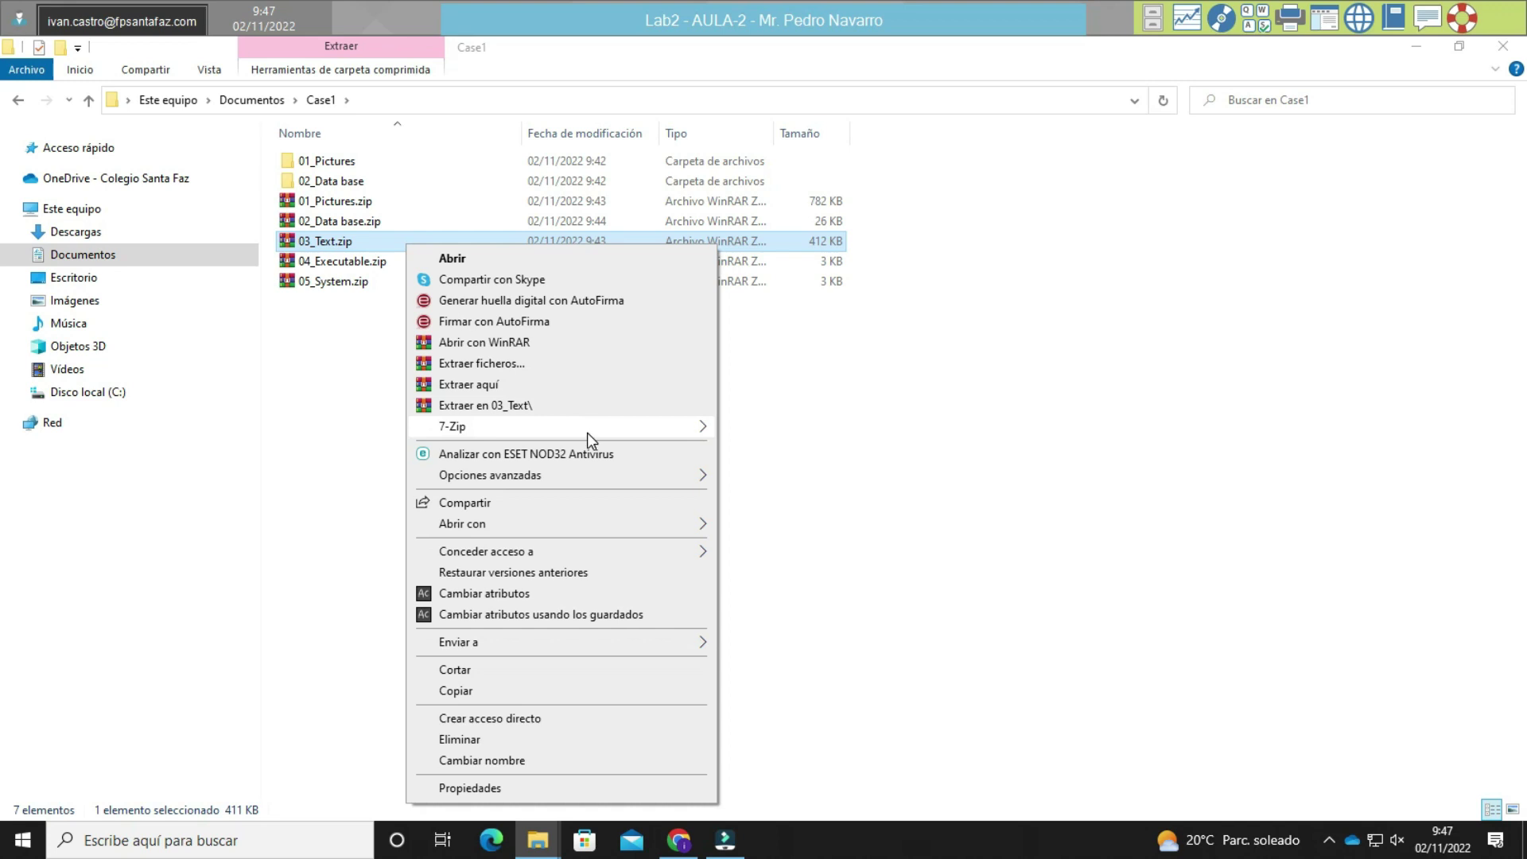
{"action": "mouse_move", "coordinate": [587, 432]}
{"action": "left_click", "coordinate": [762, 508]}
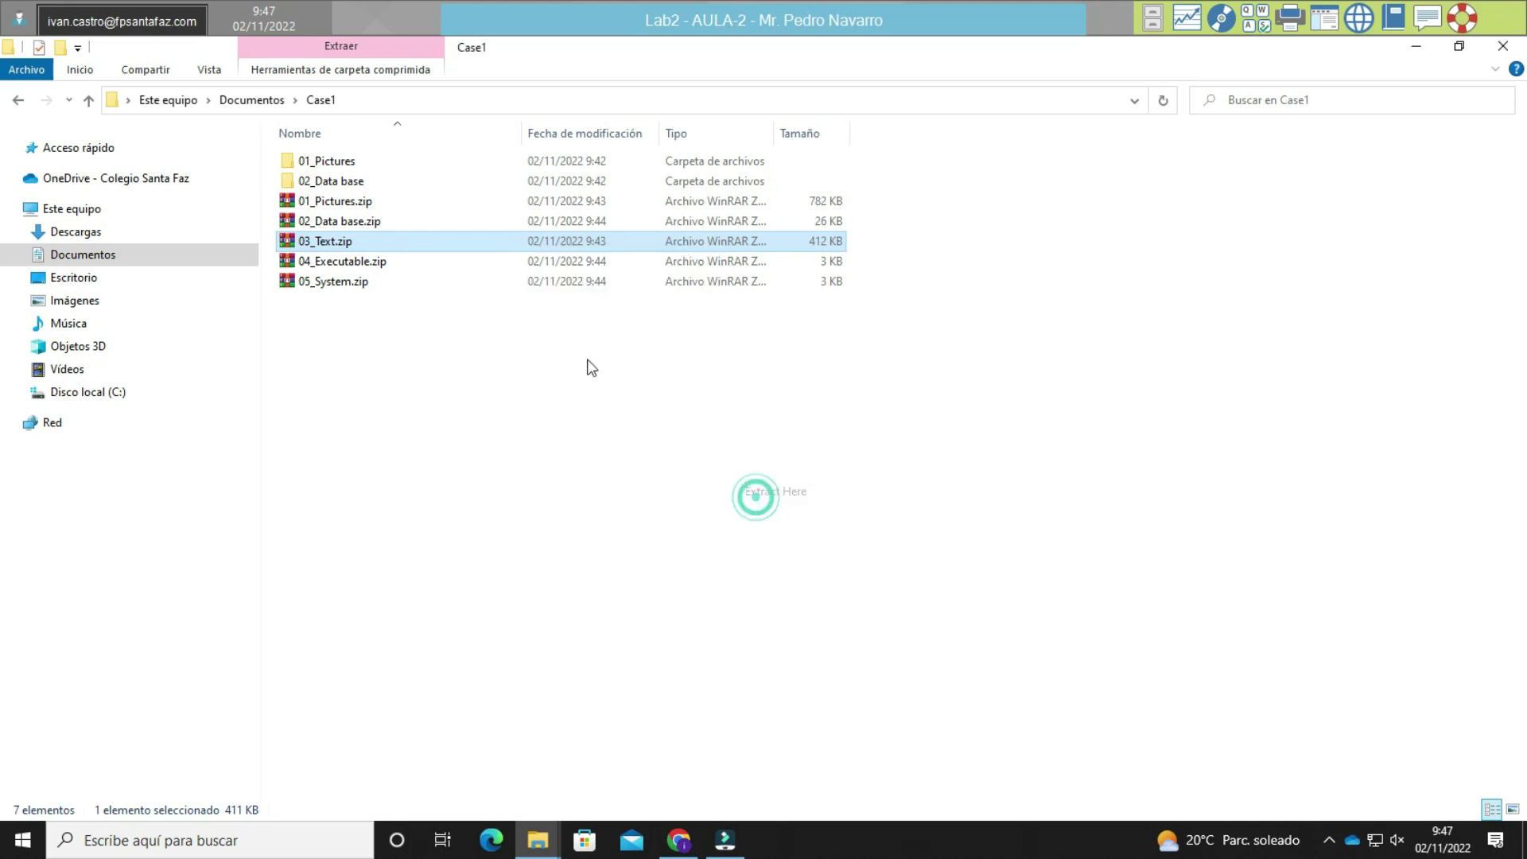
{"action": "left_click", "coordinate": [486, 286]}
{"action": "right_click", "coordinate": [486, 286]}
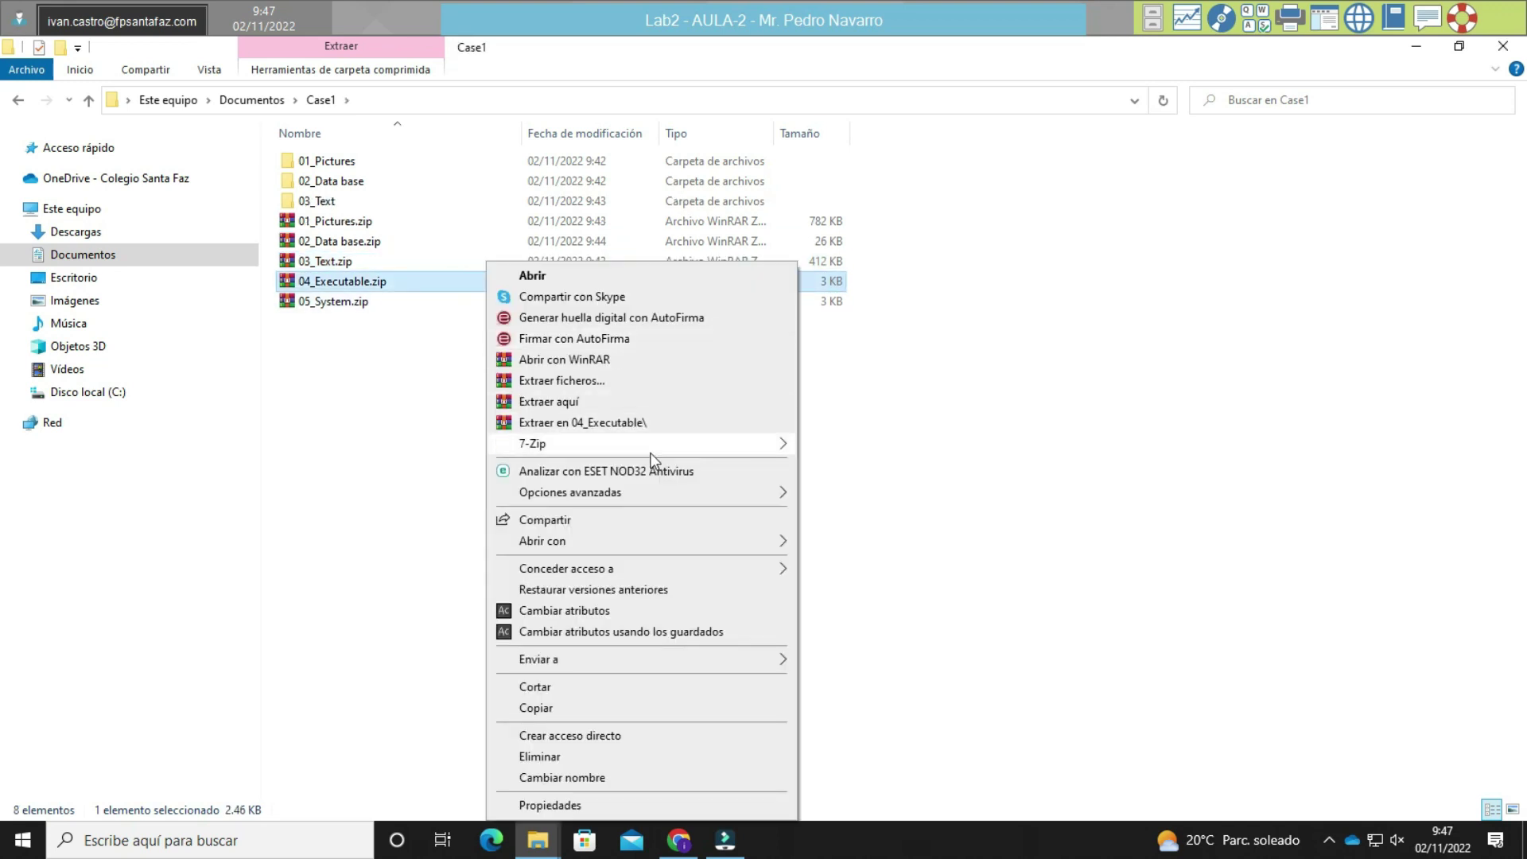
{"action": "mouse_move", "coordinate": [653, 447]}
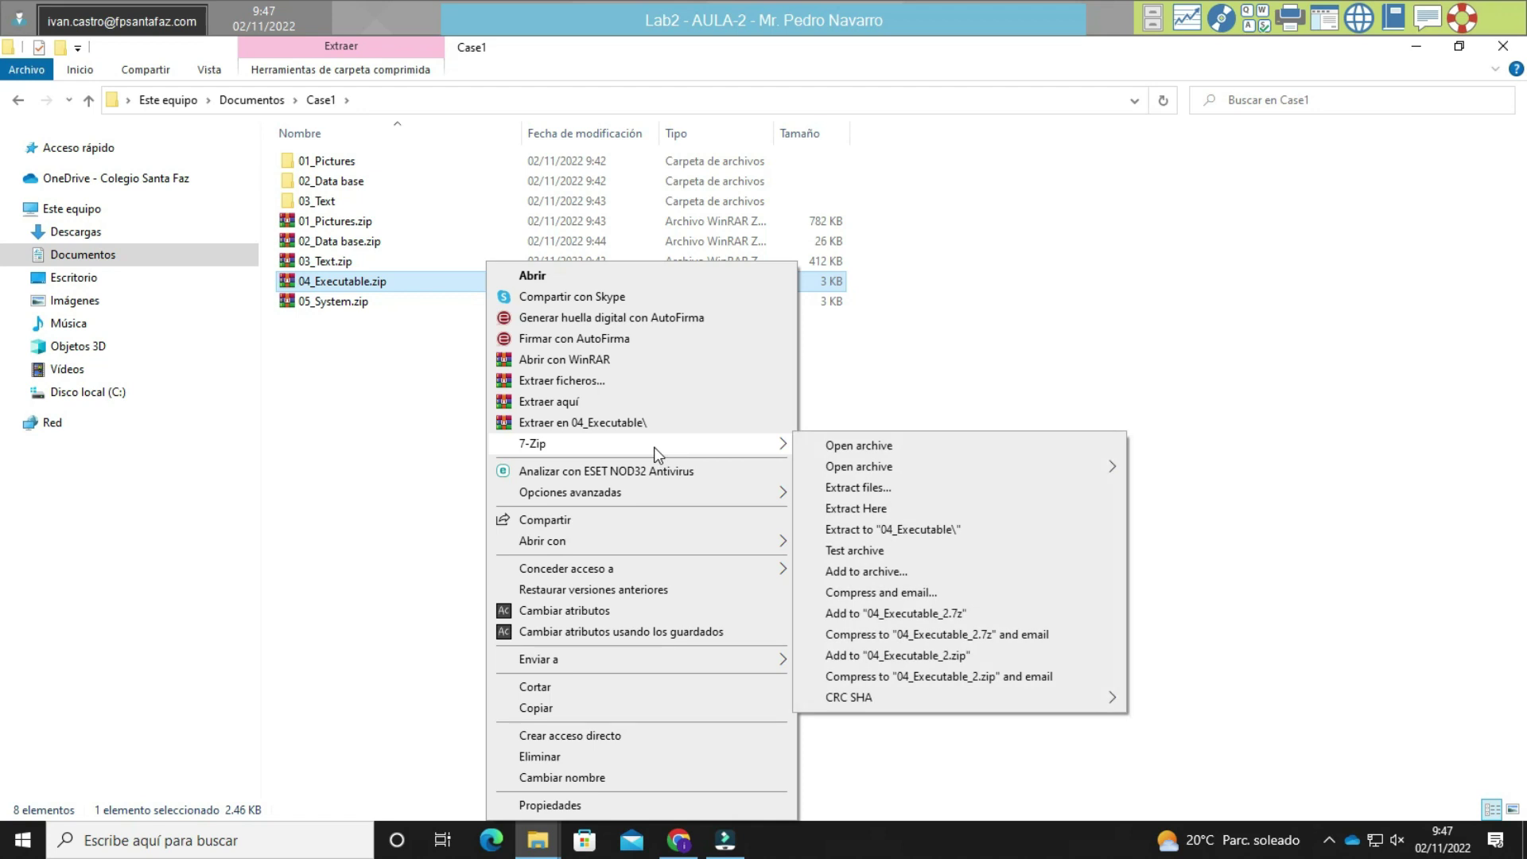
{"action": "left_click", "coordinate": [830, 518]}
Extract 05_System.zip directly into Case1 with 7-Zip.
{"action": "left_click", "coordinate": [377, 322]}
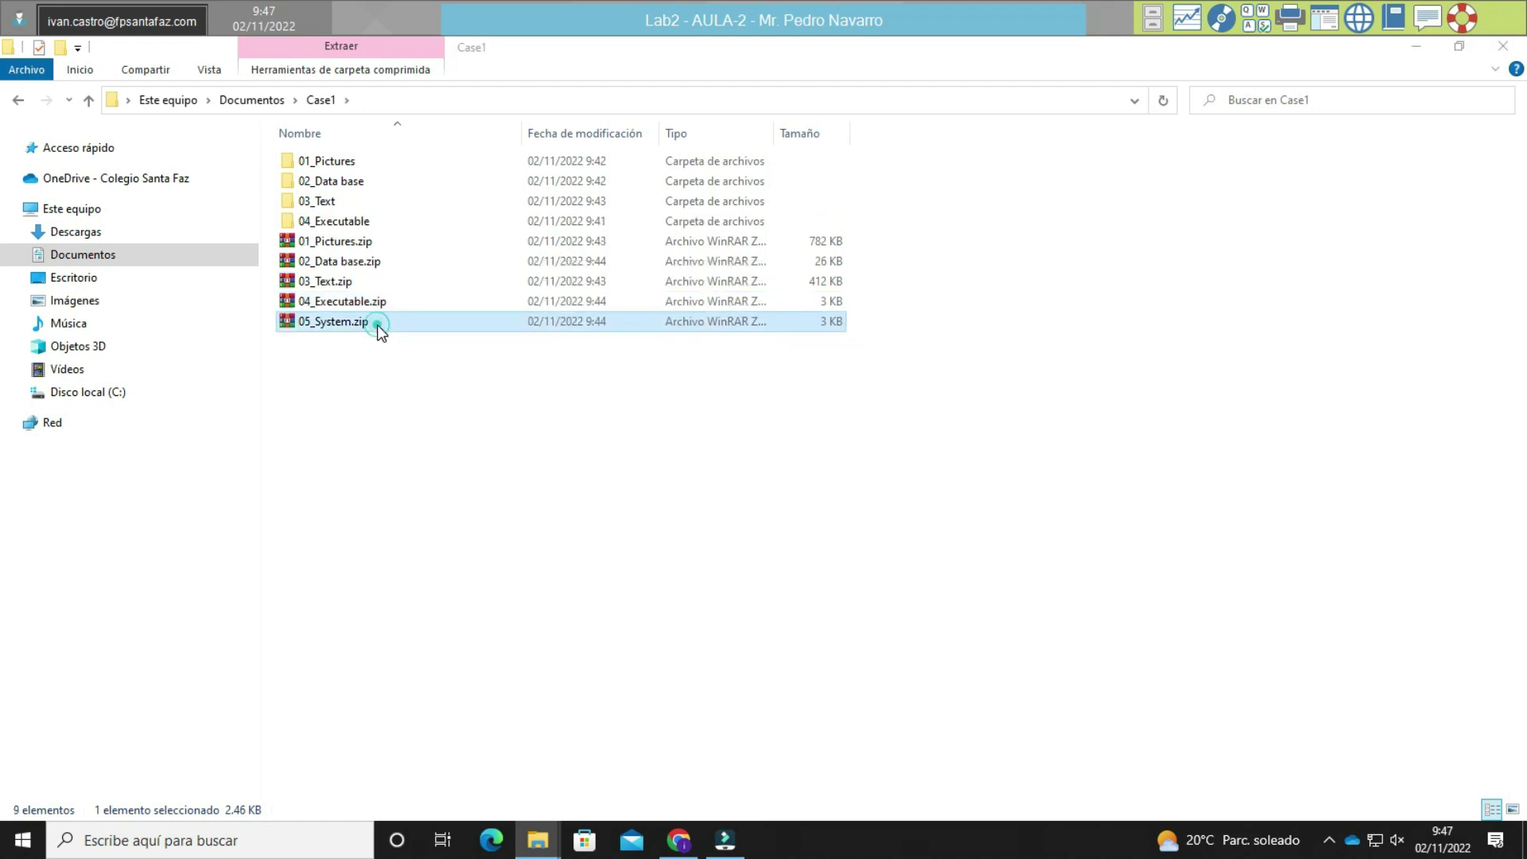